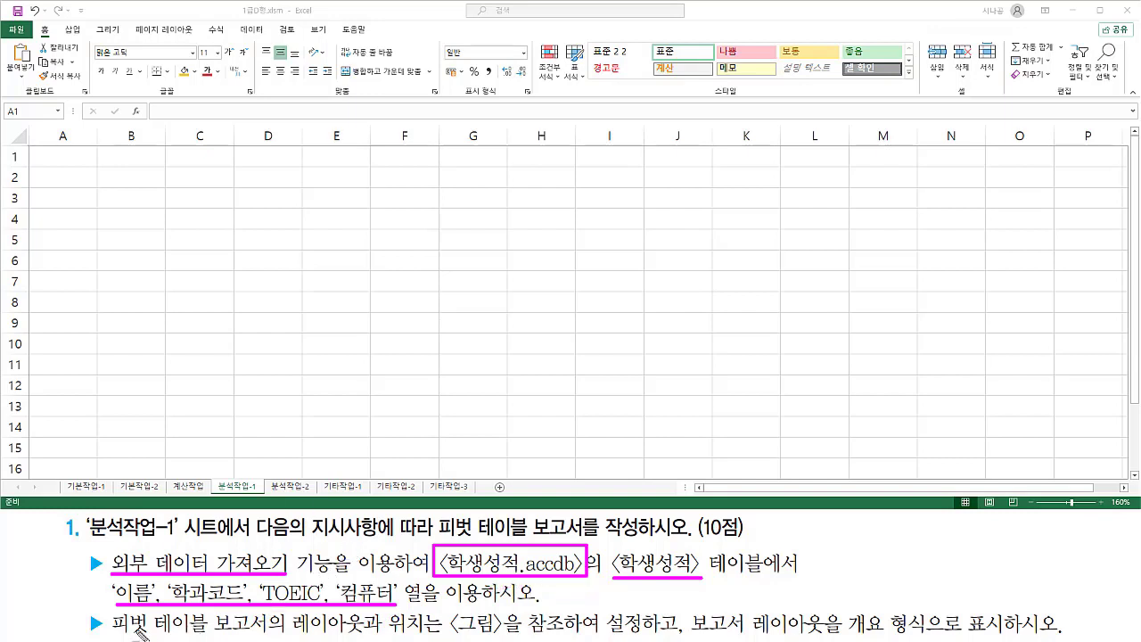
pyautogui.moveTo(290, 636)
pyautogui.mouseDown()
pyautogui.moveTo(424, 636)
pyautogui.moveTo(430, 612)
pyautogui.moveTo(496, 633)
pyautogui.moveTo(1002, 632)
pyautogui.mouseUp()
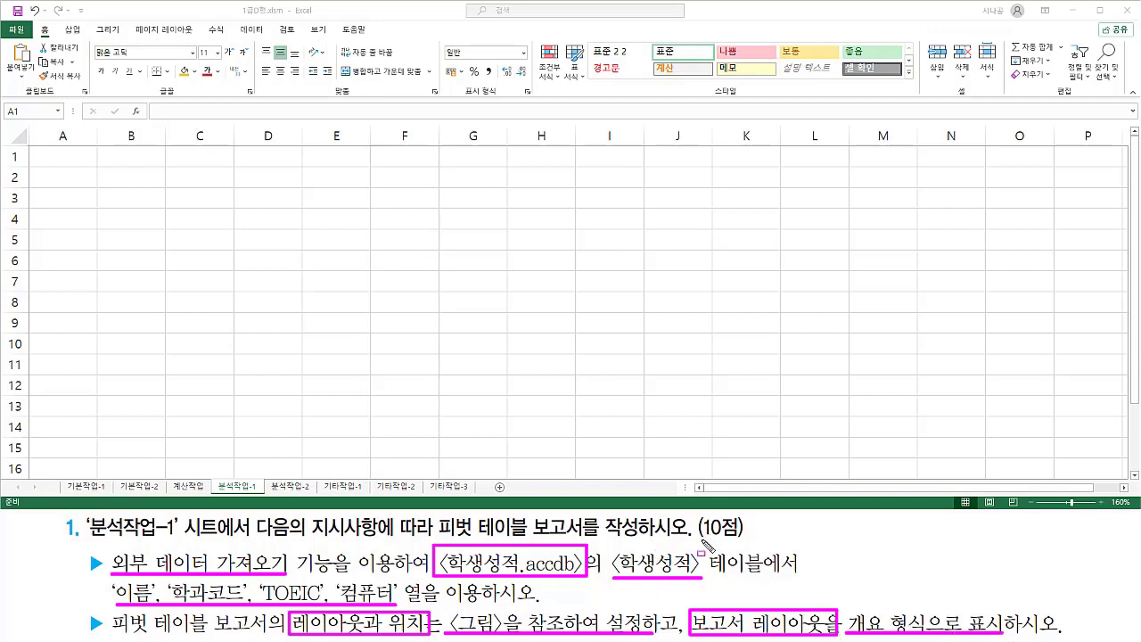
pyautogui.press('Escape')
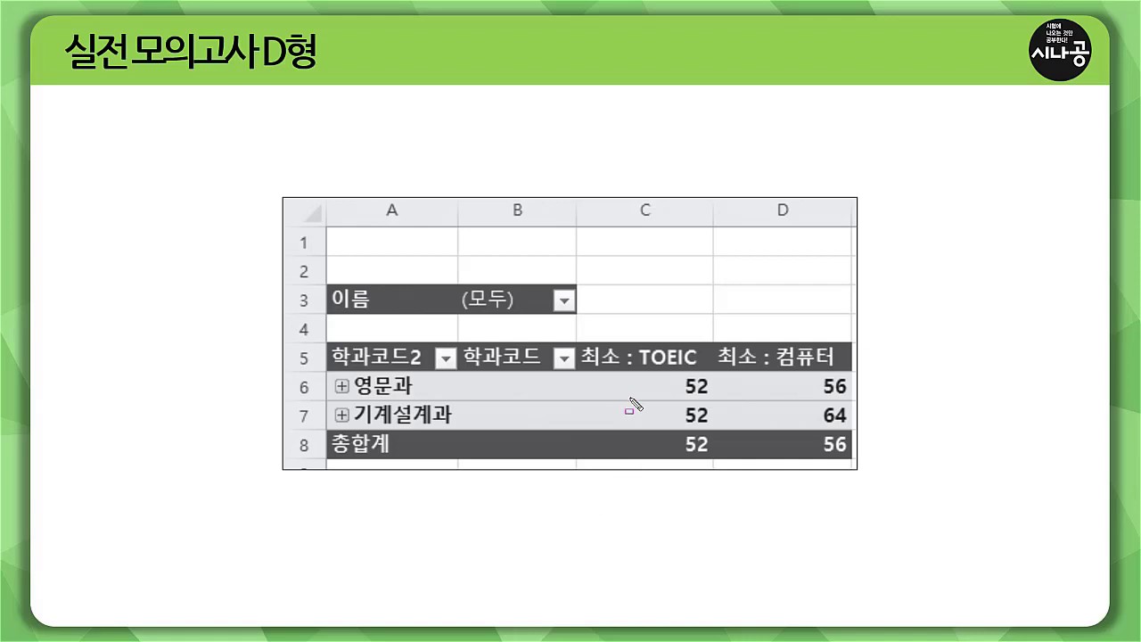
pyautogui.moveTo(586, 372)
pyautogui.mouseDown()
pyautogui.moveTo(603, 418)
pyautogui.moveTo(855, 428)
pyautogui.mouseUp()
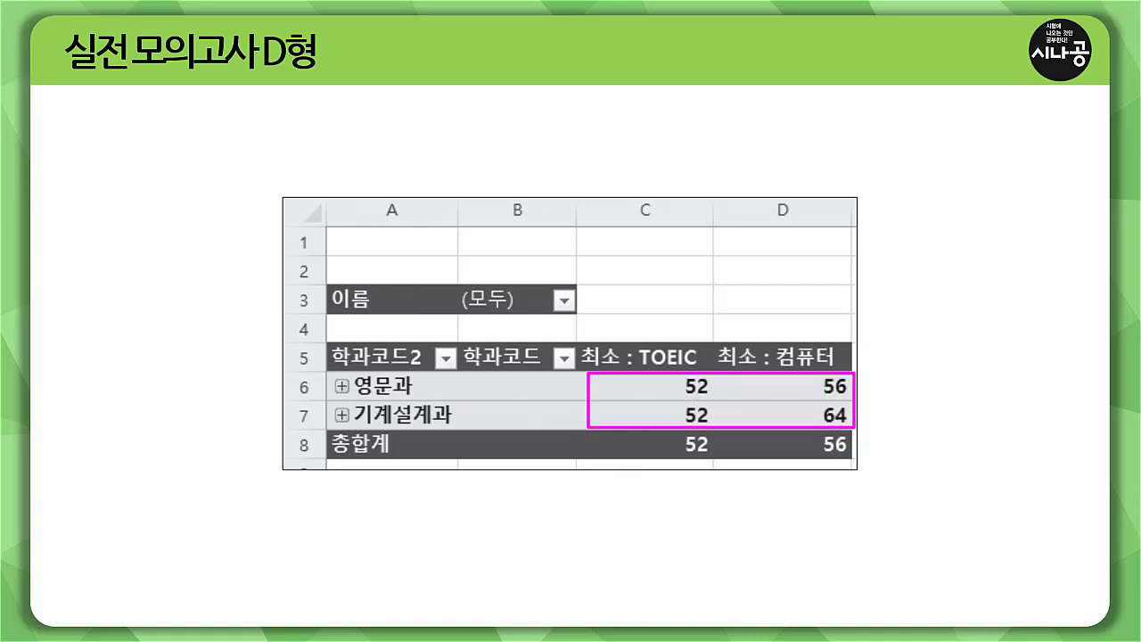
pyautogui.moveTo(637, 339); pyautogui.dragTo(700, 371)
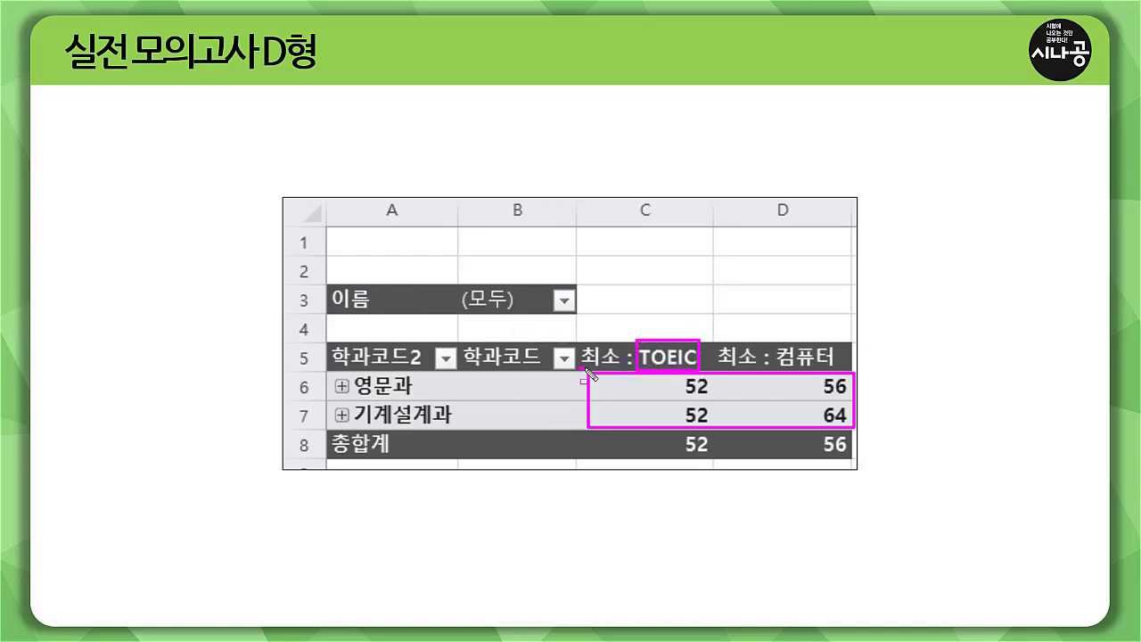
pyautogui.moveTo(581, 369); pyautogui.dragTo(617, 369)
pyautogui.moveTo(774, 341)
pyautogui.mouseDown()
pyautogui.moveTo(782, 361)
pyautogui.moveTo(842, 374)
pyautogui.mouseUp()
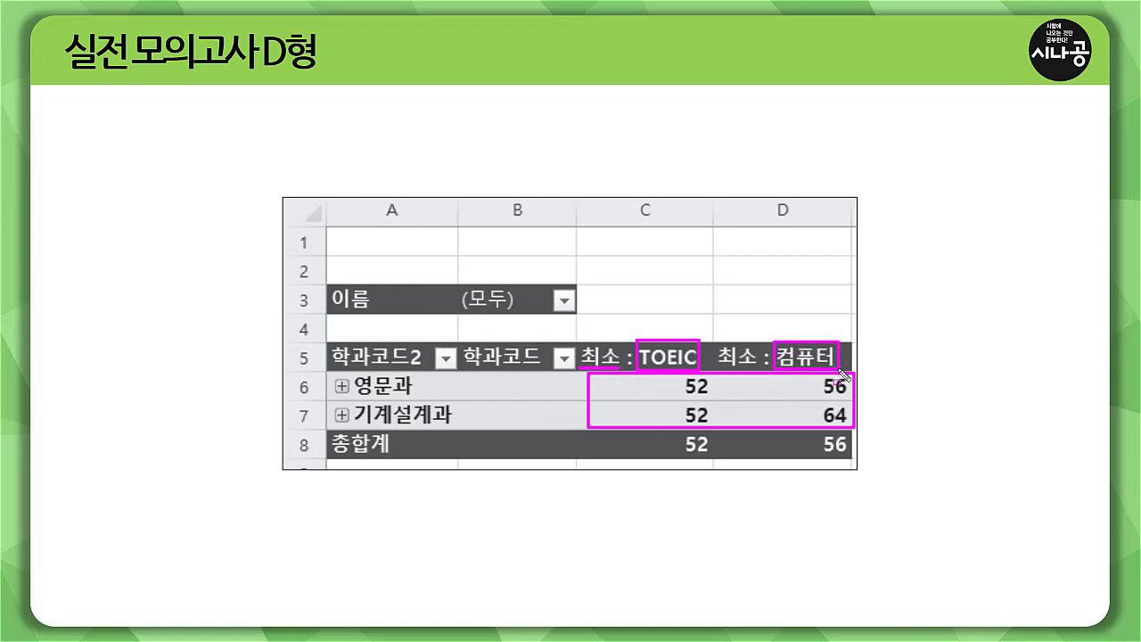
pyautogui.moveTo(720, 370); pyautogui.dragTo(749, 370)
pyautogui.moveTo(328, 342); pyautogui.dragTo(573, 428)
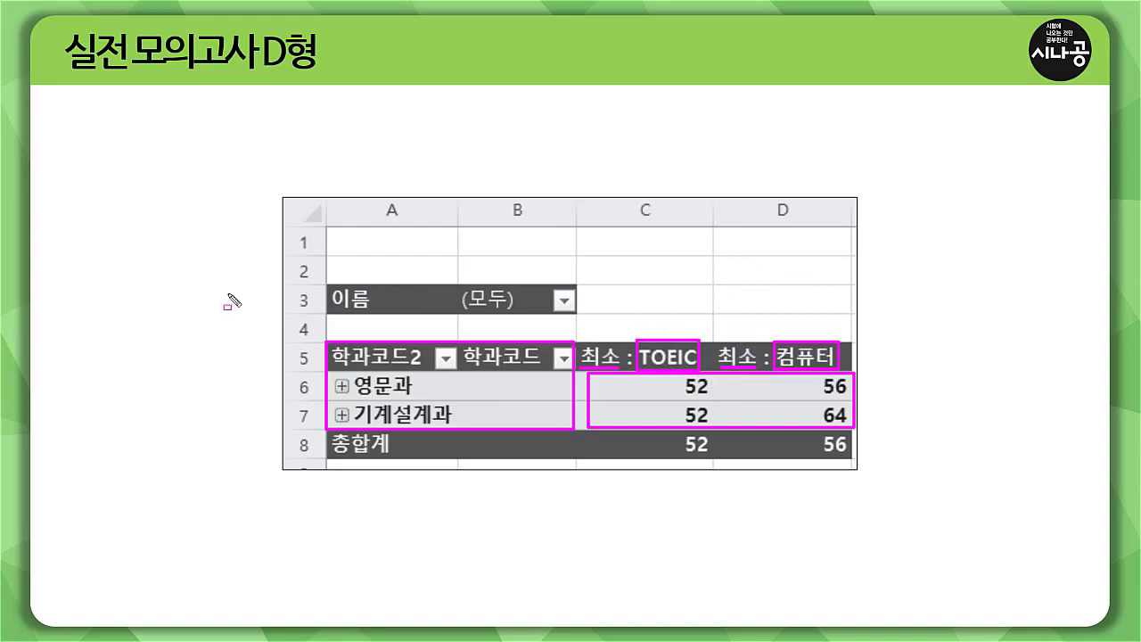
pyautogui.moveTo(326, 286)
pyautogui.mouseDown()
pyautogui.moveTo(377, 312)
pyautogui.moveTo(578, 317)
pyautogui.mouseUp()
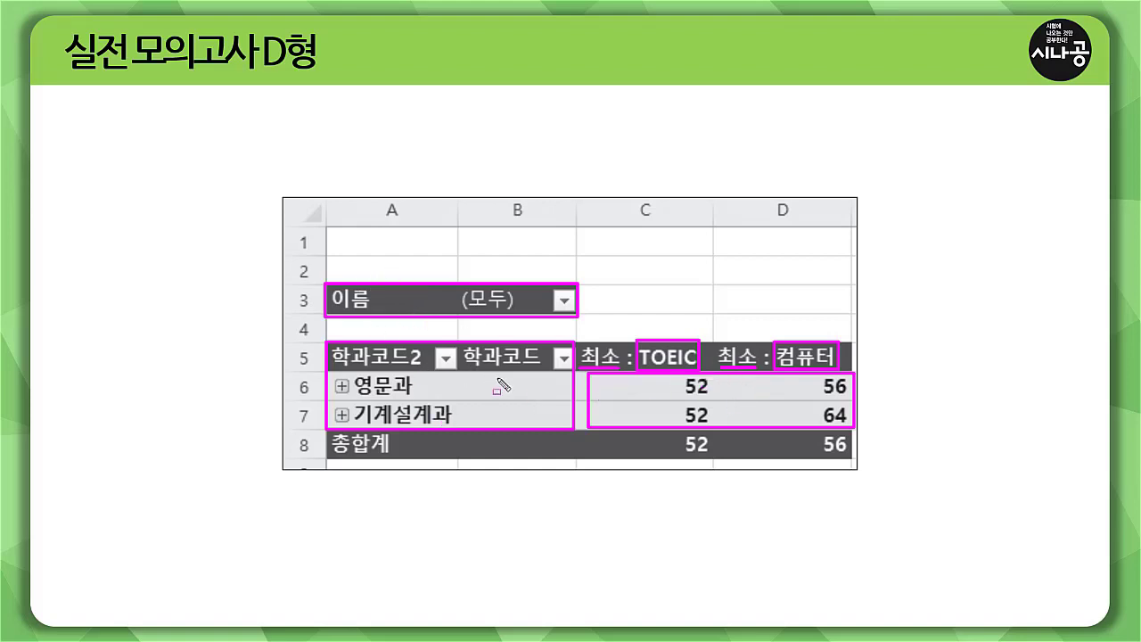
pyautogui.press('Escape')
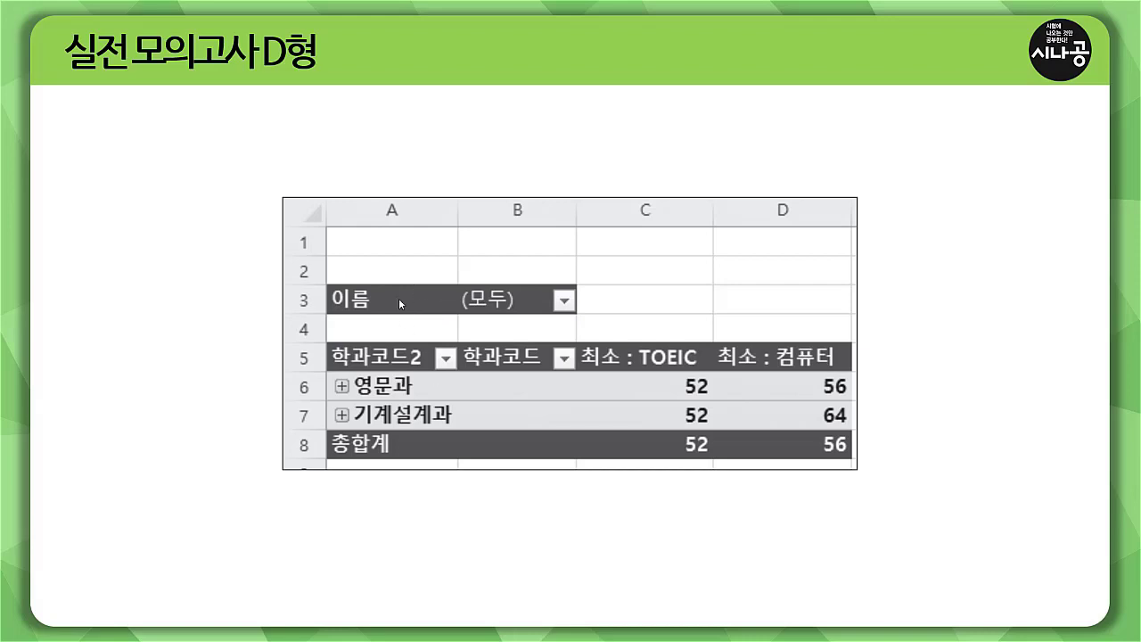
pyautogui.moveTo(326, 341)
pyautogui.mouseDown()
pyautogui.moveTo(328, 382)
pyautogui.moveTo(461, 373)
pyautogui.mouseUp()
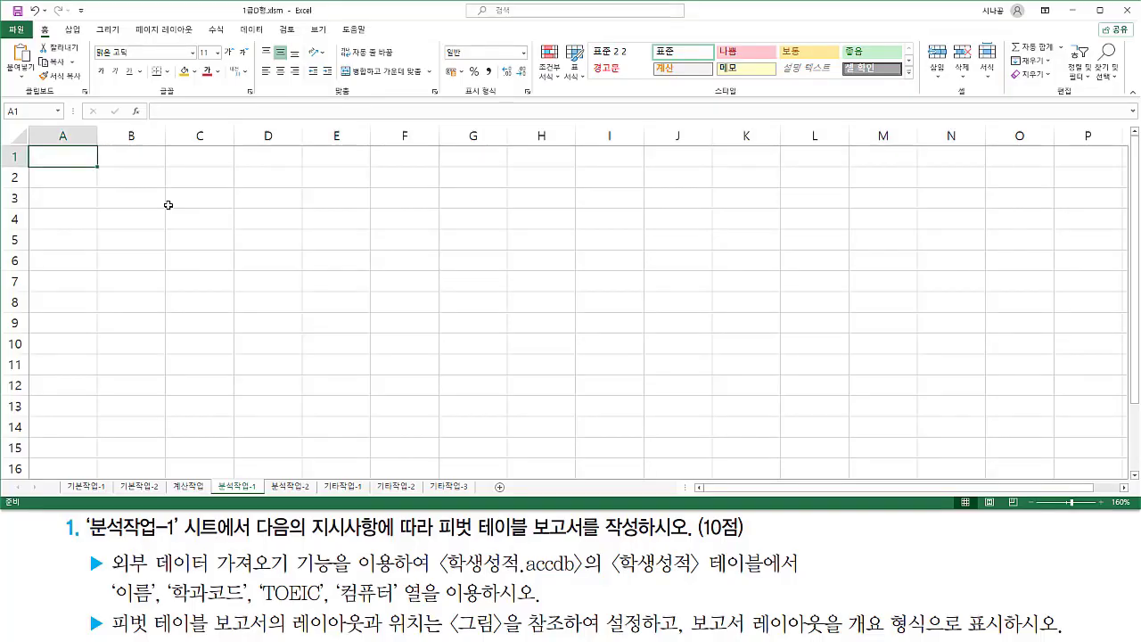
# Start creating a PivotTable at cell A5 of the 분석작업-1 sheet.
pyautogui.click(63, 241)
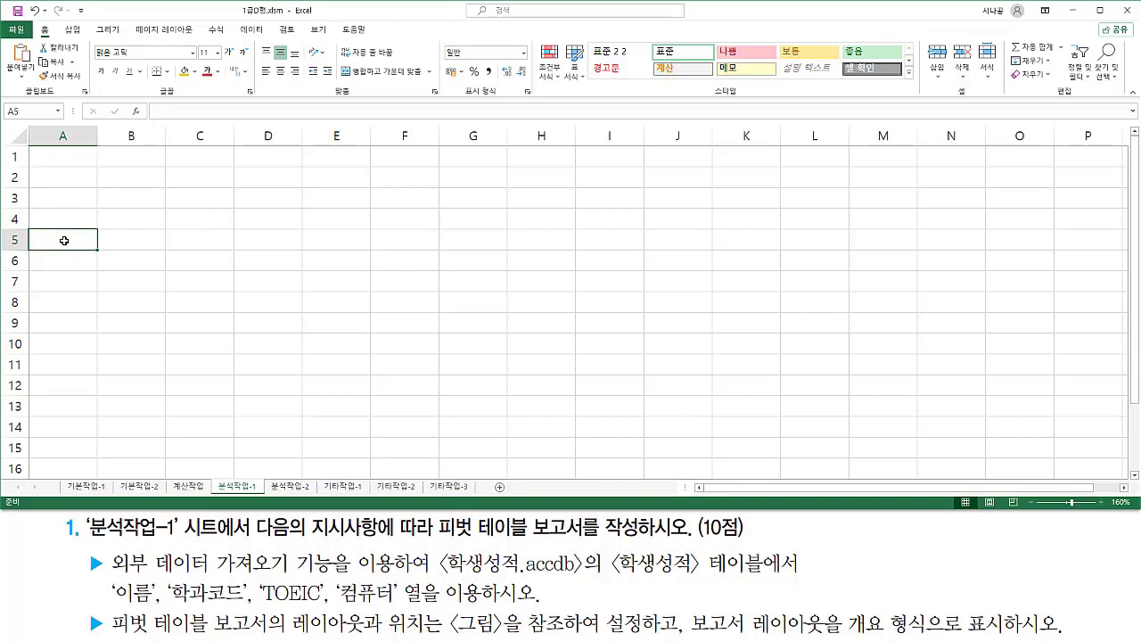
pyautogui.moveTo(38, 231); pyautogui.dragTo(90, 249)
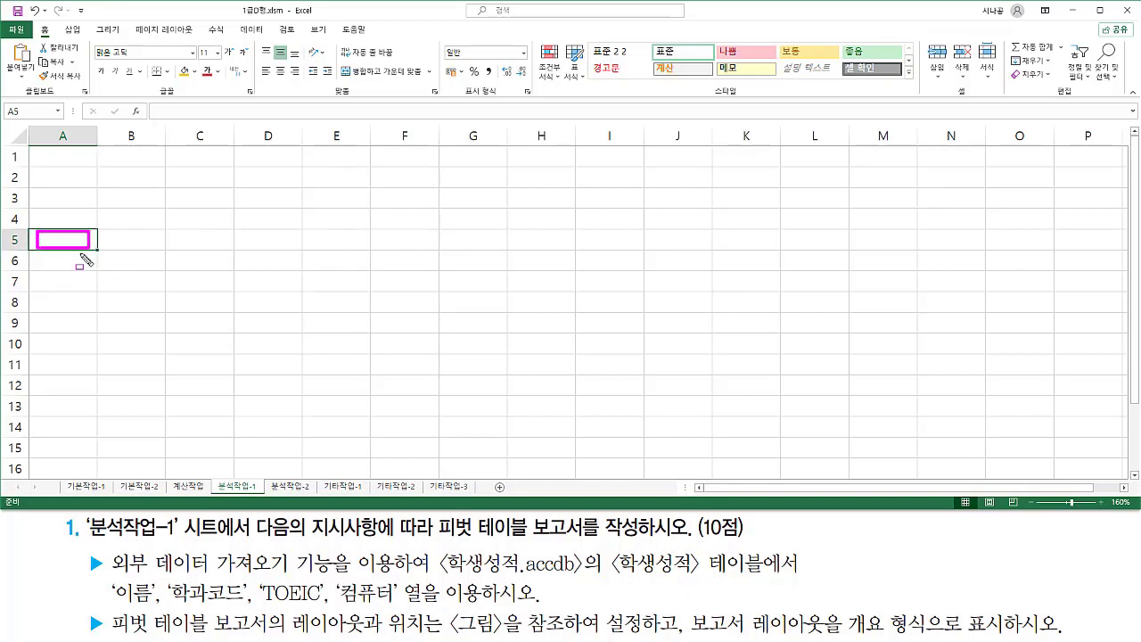
pyautogui.moveTo(61, 21); pyautogui.dragTo(89, 40)
pyautogui.press('Escape')
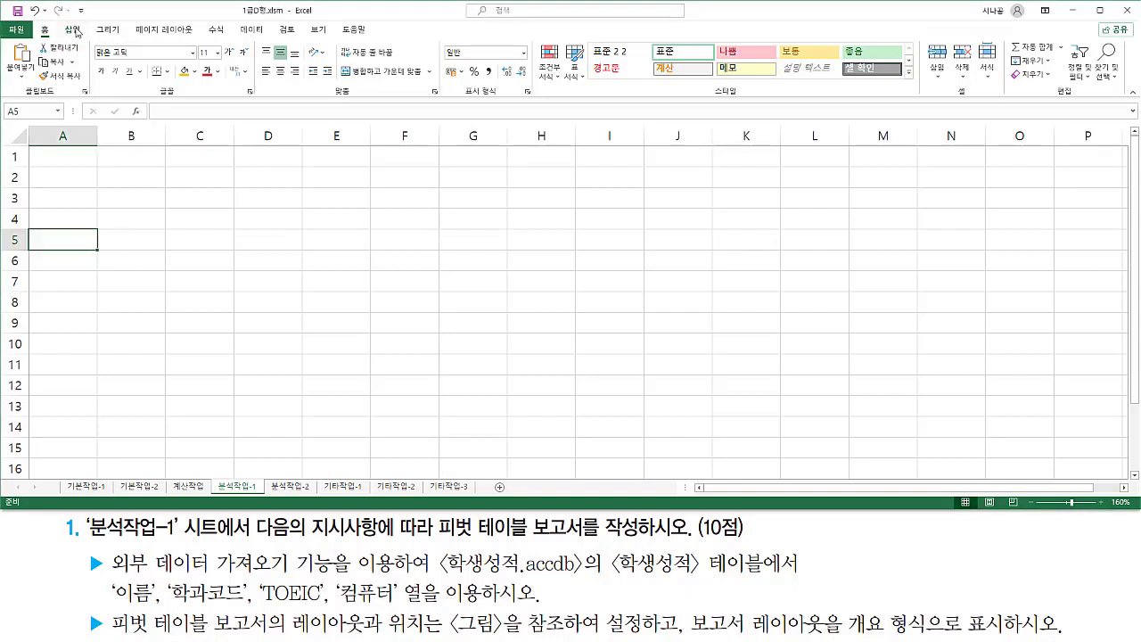
pyautogui.click(72, 30)
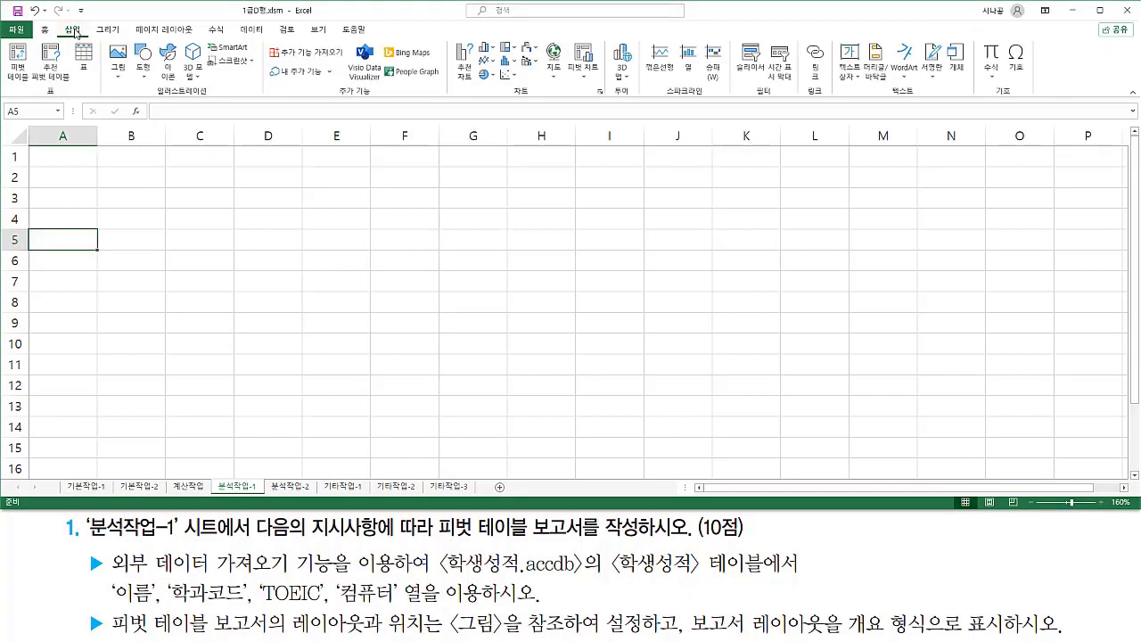
pyautogui.moveTo(39, 95); pyautogui.dragTo(66, 95)
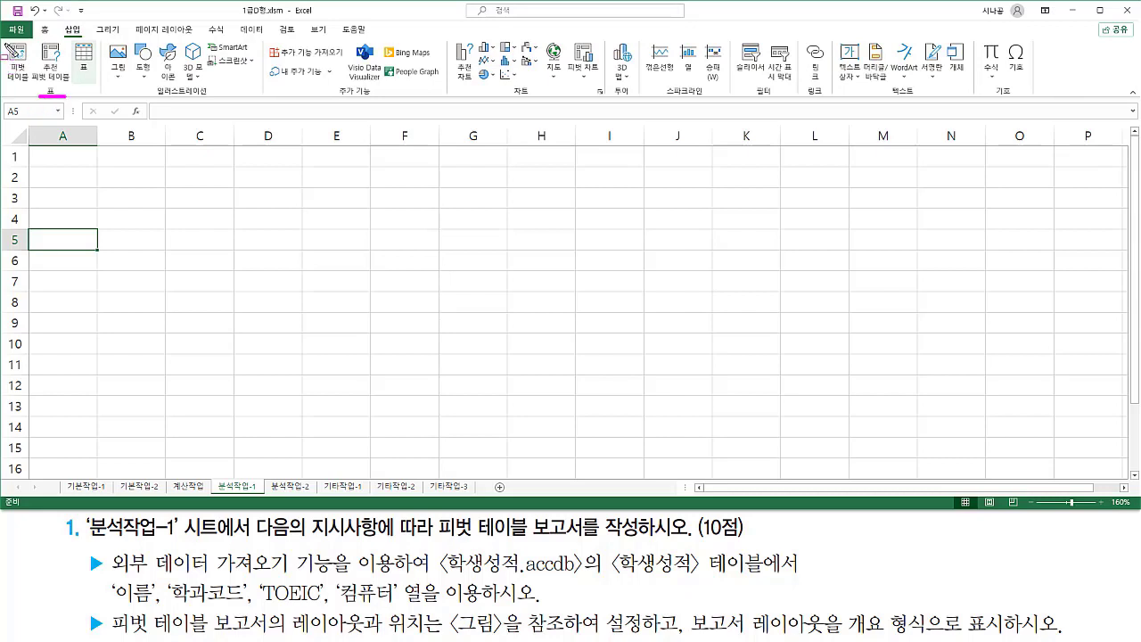
pyautogui.moveTo(5, 44)
pyautogui.mouseDown()
pyautogui.moveTo(6, 82)
pyautogui.moveTo(31, 82)
pyautogui.mouseUp()
pyautogui.press('Escape')
pyautogui.click(22, 61)
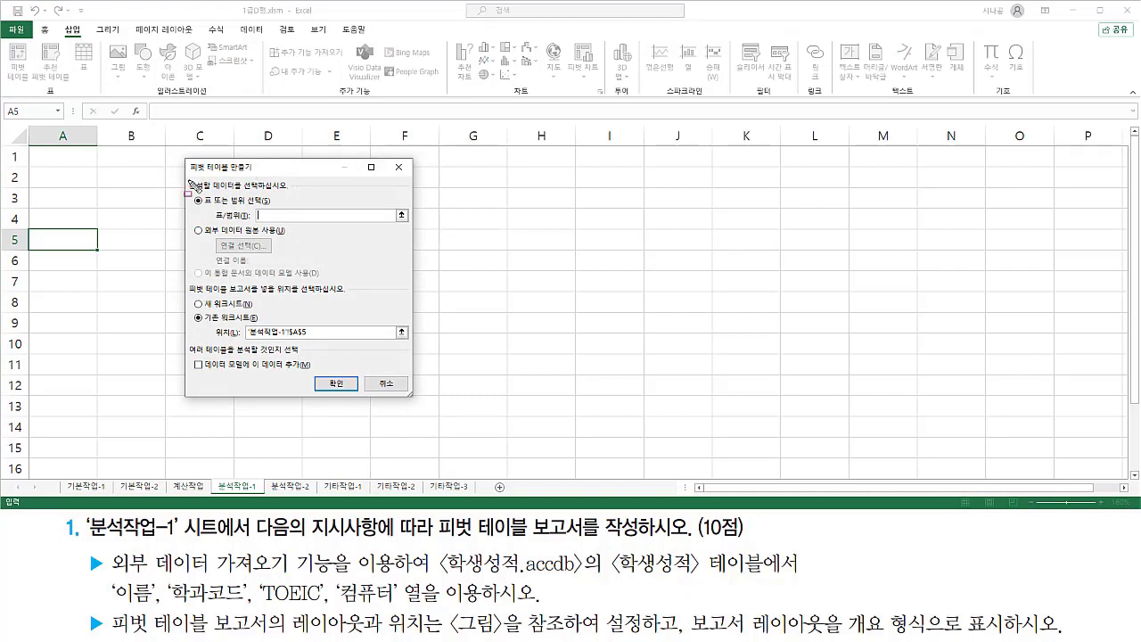
# Set the PivotTable to use an external data source and browse for more connection files.
pyautogui.moveTo(188, 189); pyautogui.dragTo(291, 182)
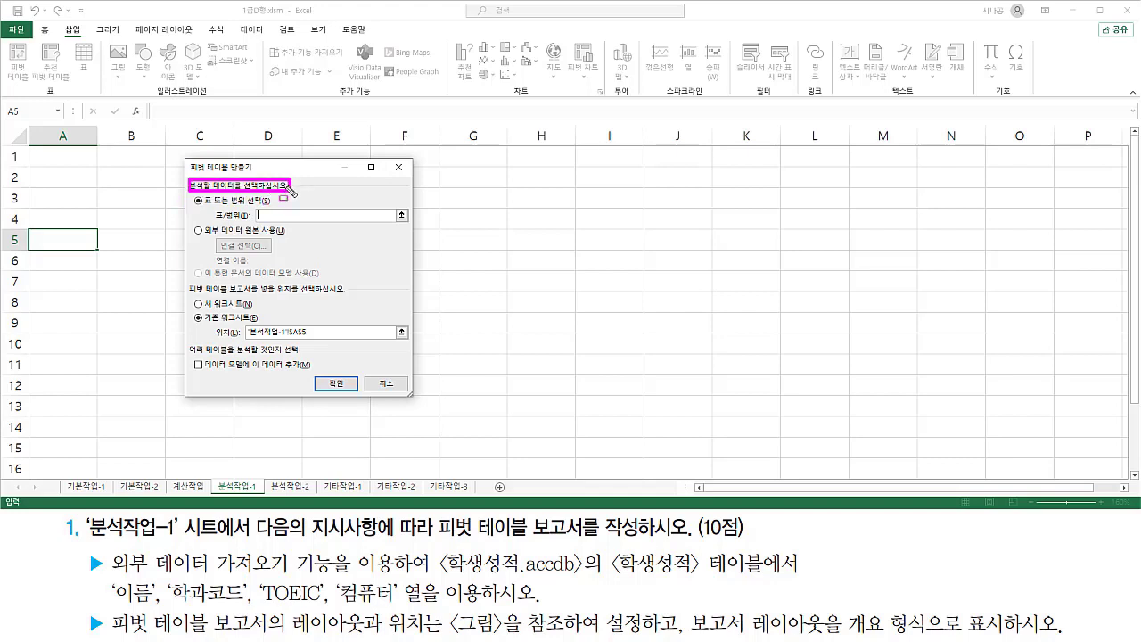
pyautogui.moveTo(189, 223)
pyautogui.mouseDown()
pyautogui.moveTo(287, 224)
pyautogui.moveTo(288, 239)
pyautogui.mouseUp()
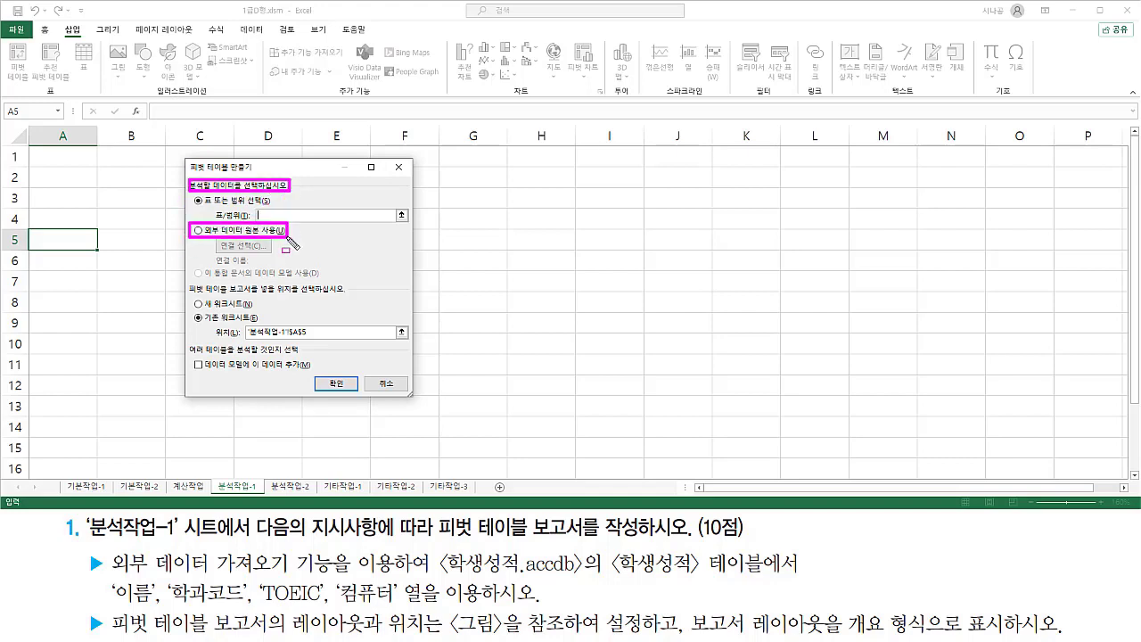
pyautogui.click(217, 232)
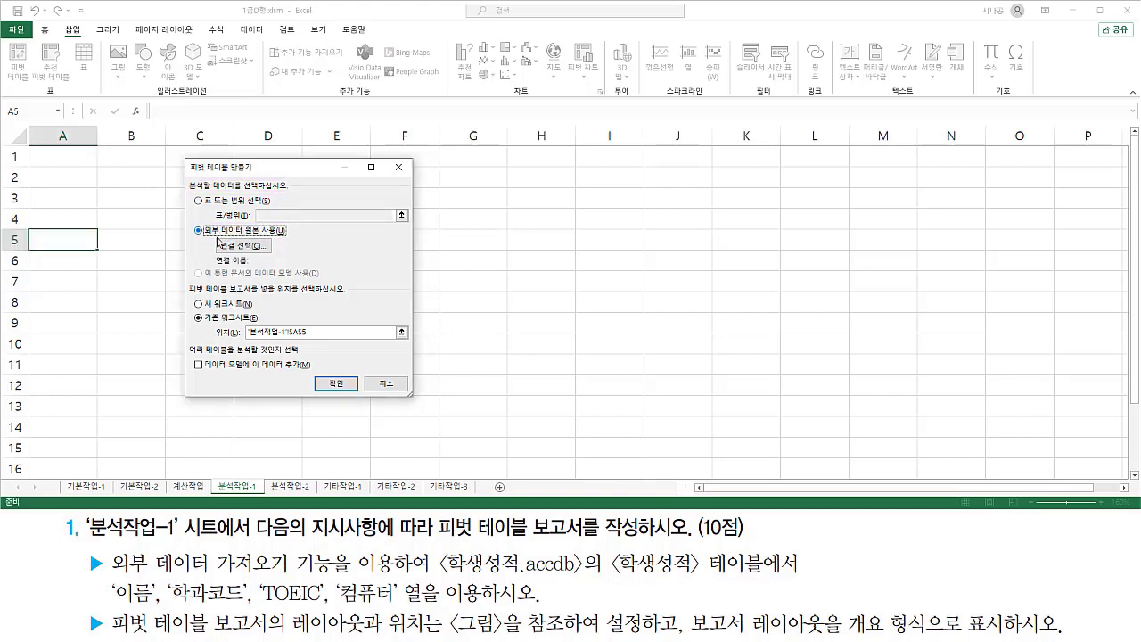
pyautogui.moveTo(215, 238); pyautogui.dragTo(273, 253)
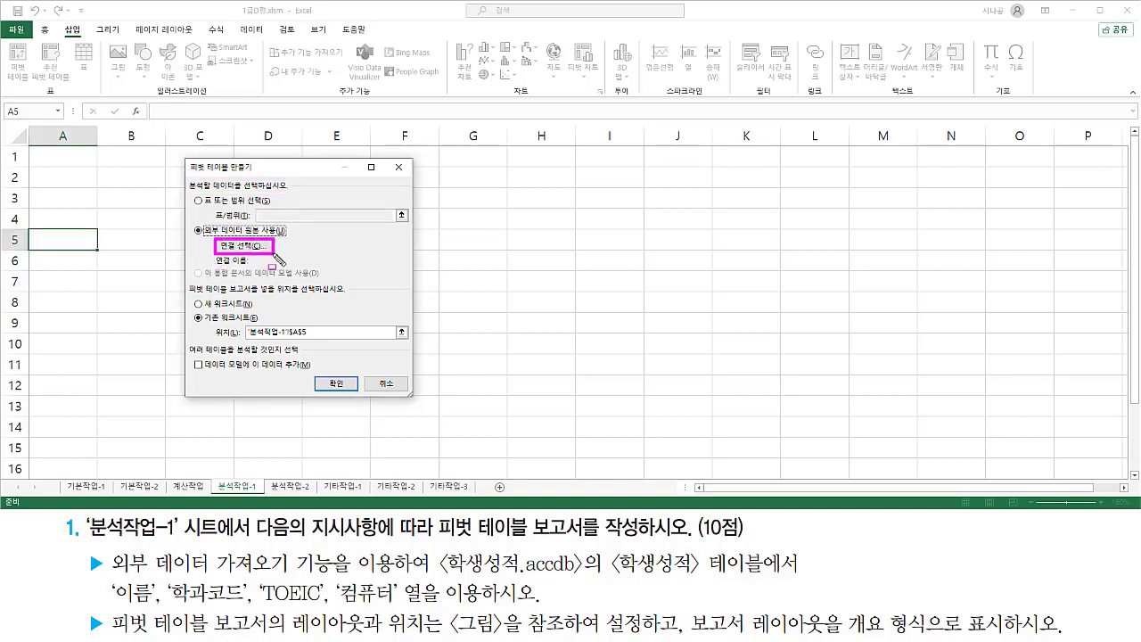
pyautogui.click(257, 247)
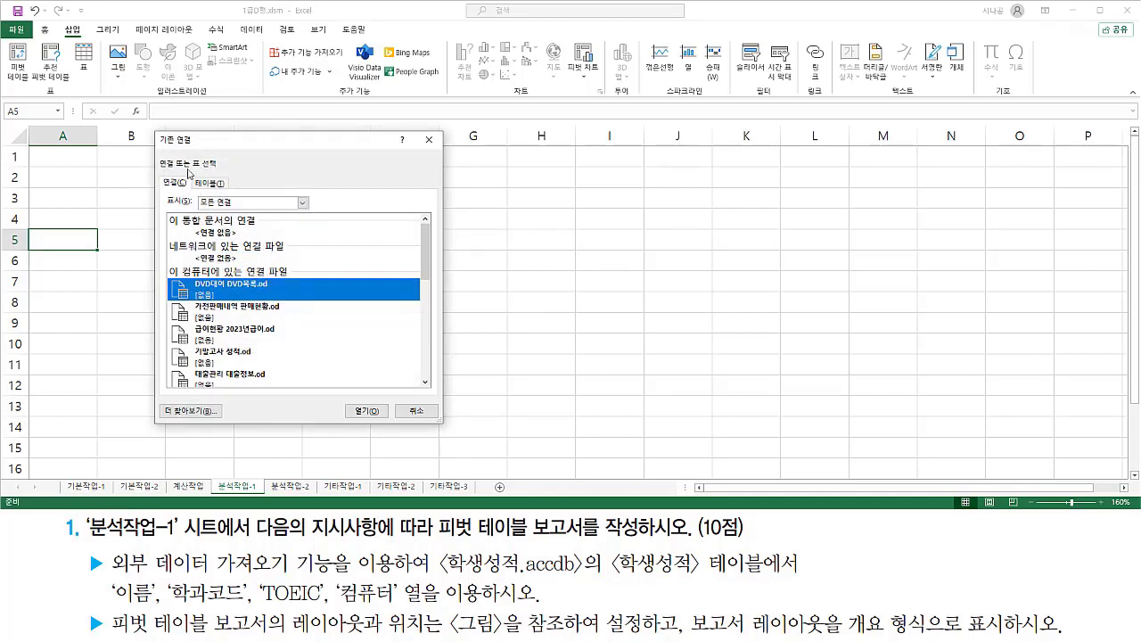
pyautogui.moveTo(155, 132); pyautogui.dragTo(440, 425)
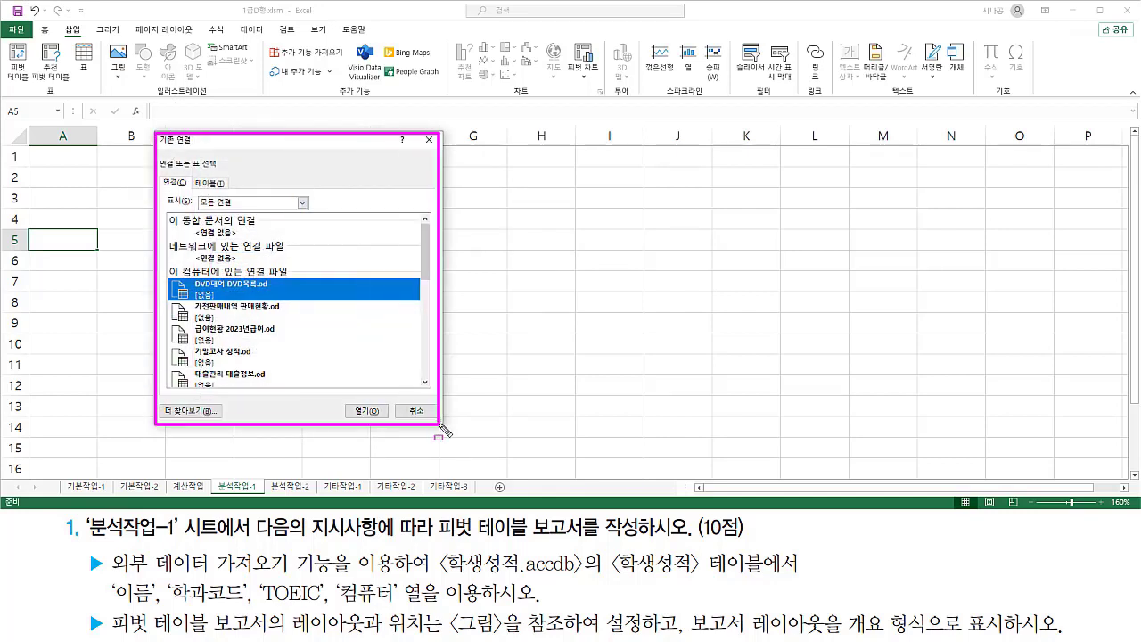
pyautogui.moveTo(165, 398); pyautogui.dragTo(206, 418)
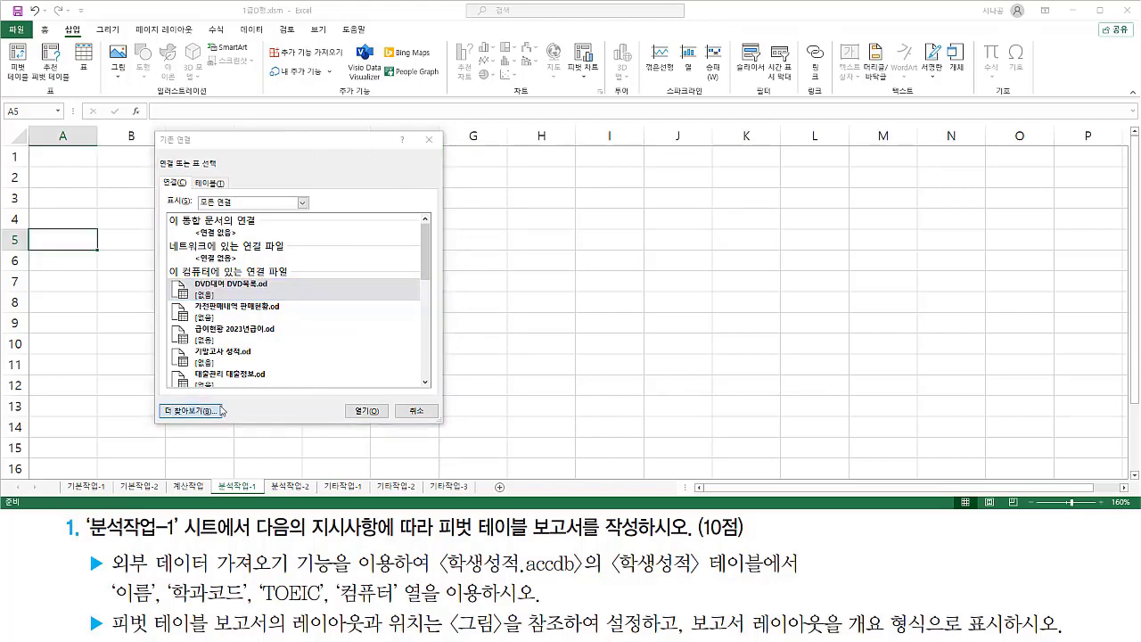
pyautogui.click(204, 411)
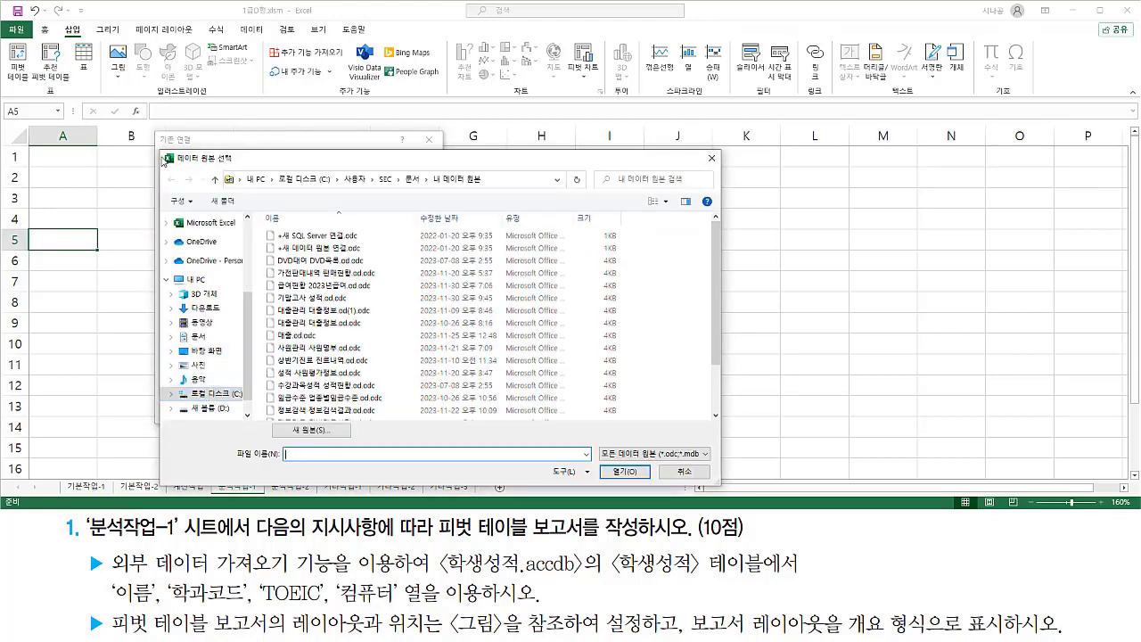
# Go to the folder 길벗컴활1급 > 01 엑셀 > 04 실전모의고사 on drive C to find the data source.
pyautogui.moveTo(161, 154)
pyautogui.mouseDown()
pyautogui.moveTo(696, 412)
pyautogui.moveTo(724, 491)
pyautogui.mouseUp()
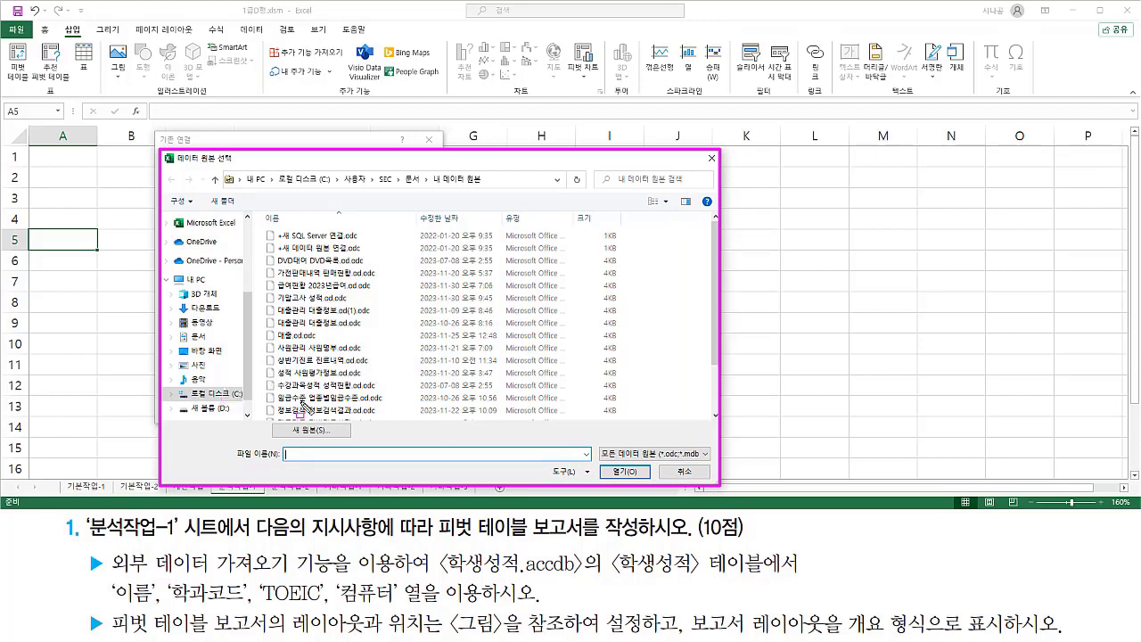
pyautogui.moveTo(190, 388); pyautogui.dragTo(236, 399)
pyautogui.press('Escape')
pyautogui.click(236, 396)
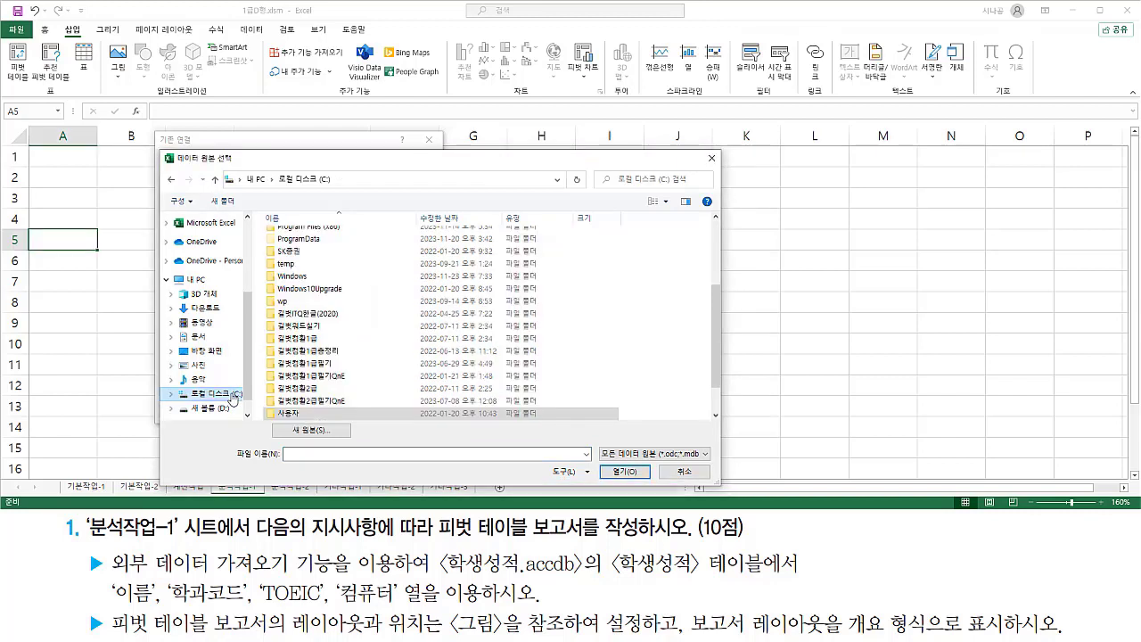
pyautogui.click(319, 340)
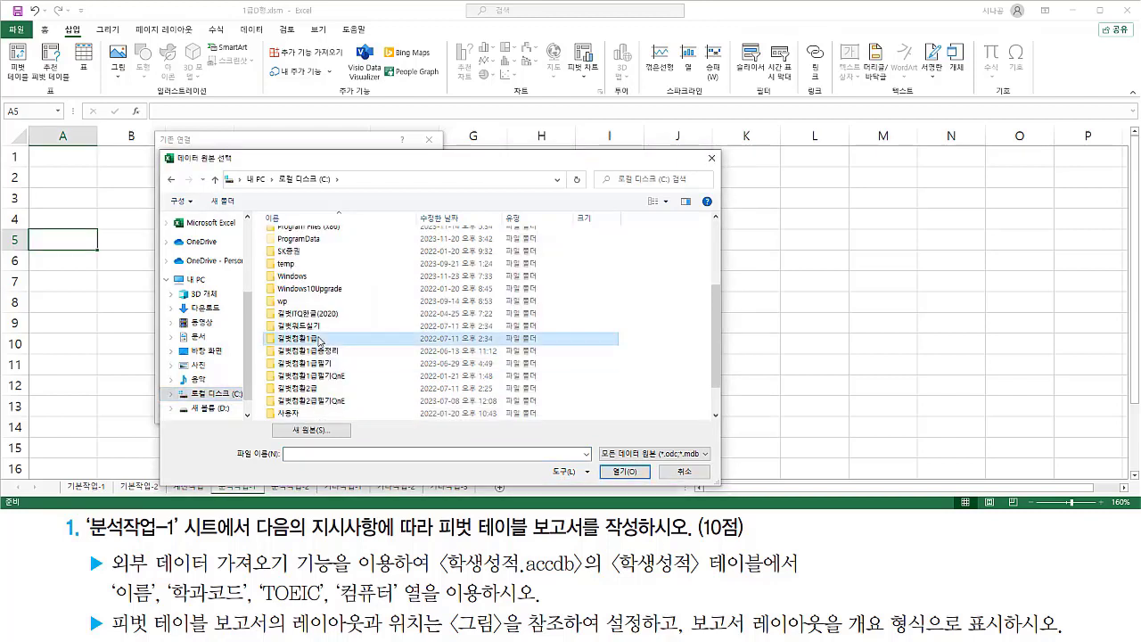
pyautogui.doubleClick(319, 340)
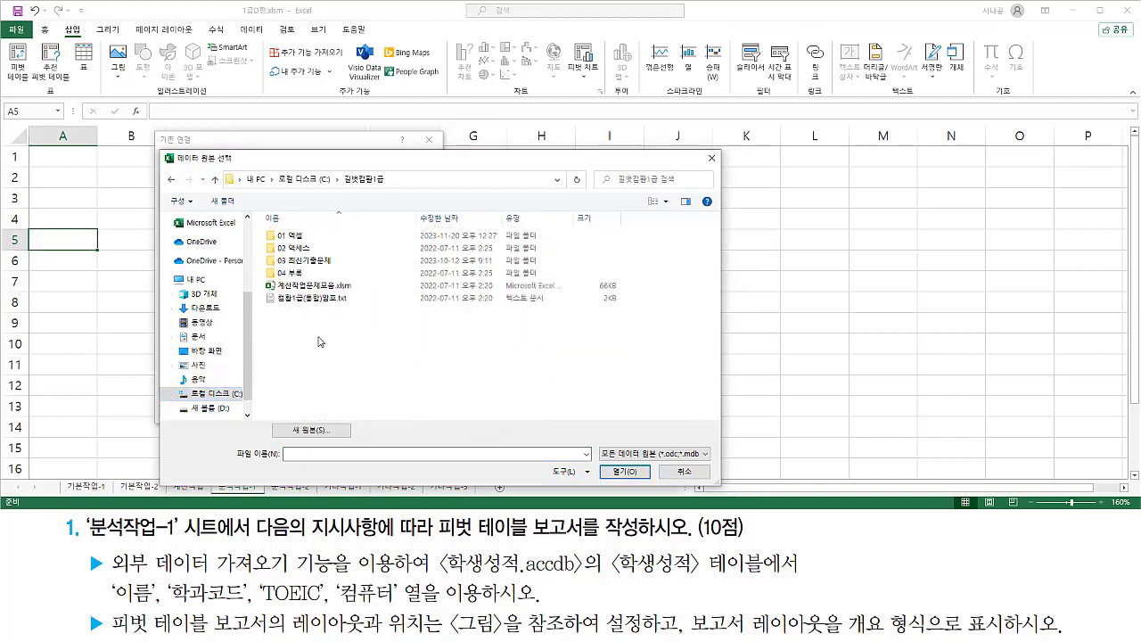
pyautogui.doubleClick(309, 236)
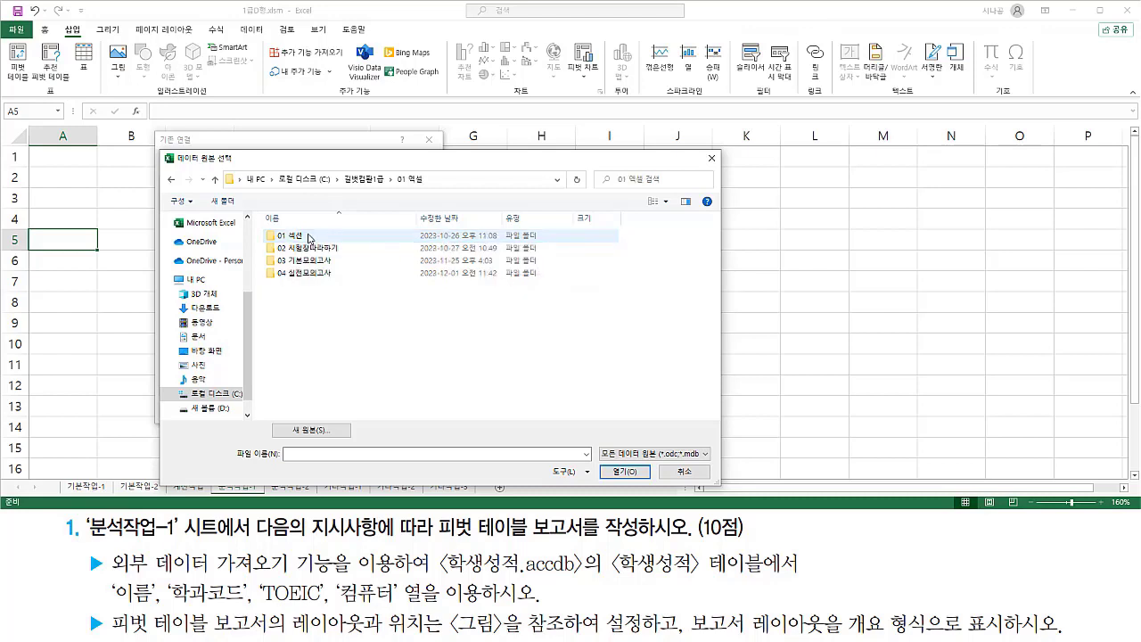
pyautogui.click(311, 276)
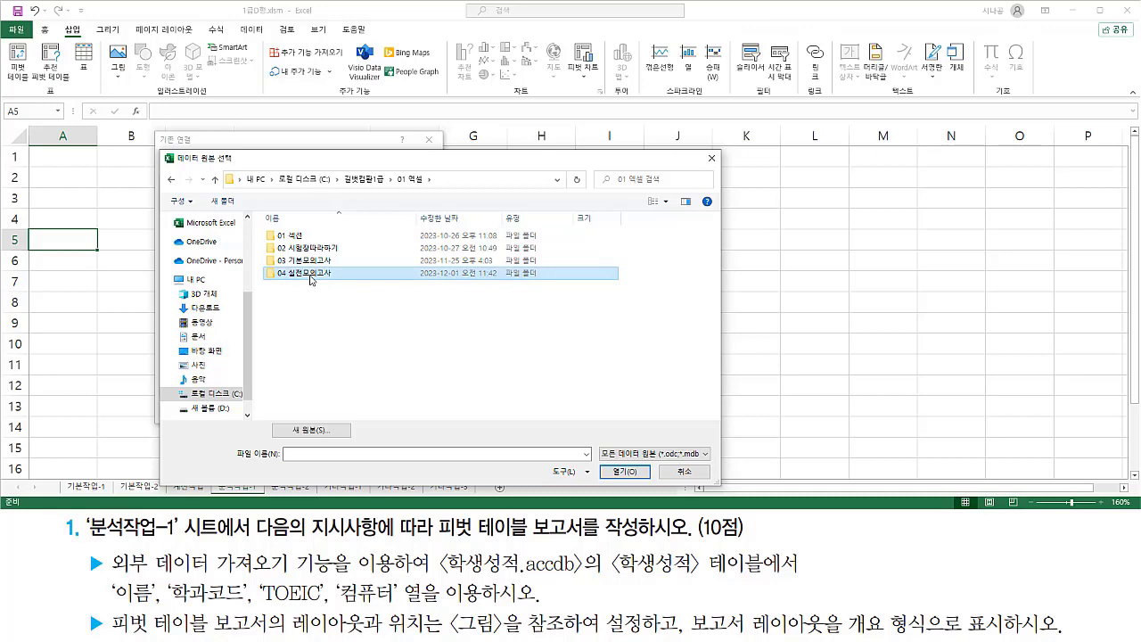
pyautogui.doubleClick(311, 273)
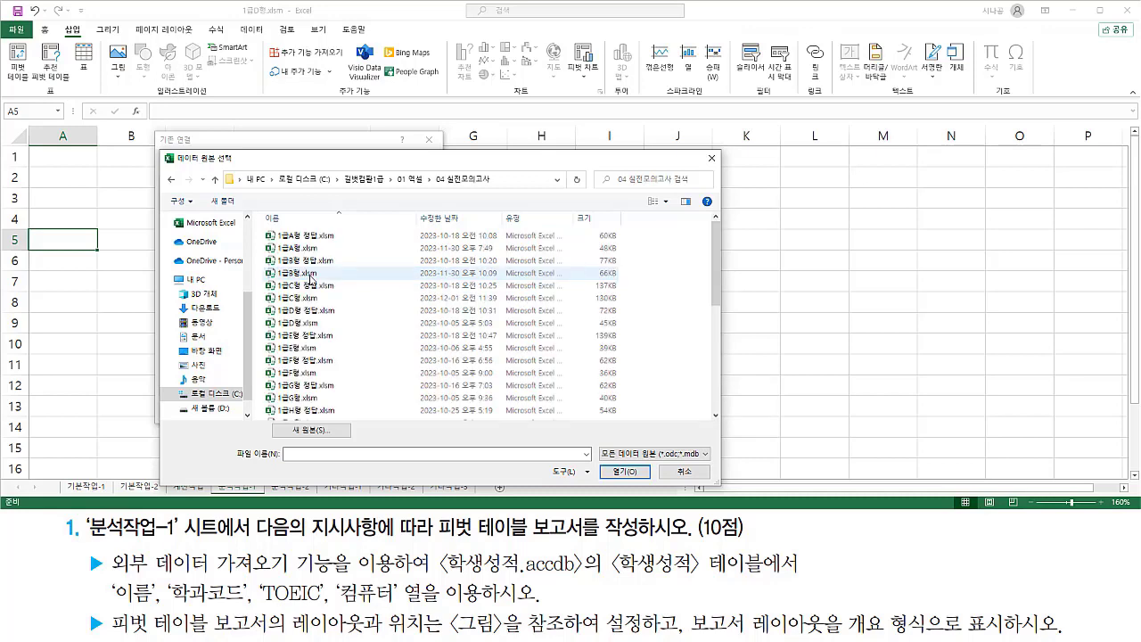
# Open the database file 학생성적.accdb as the PivotTable's external data source.
pyautogui.scroll(-7, 446, 315)
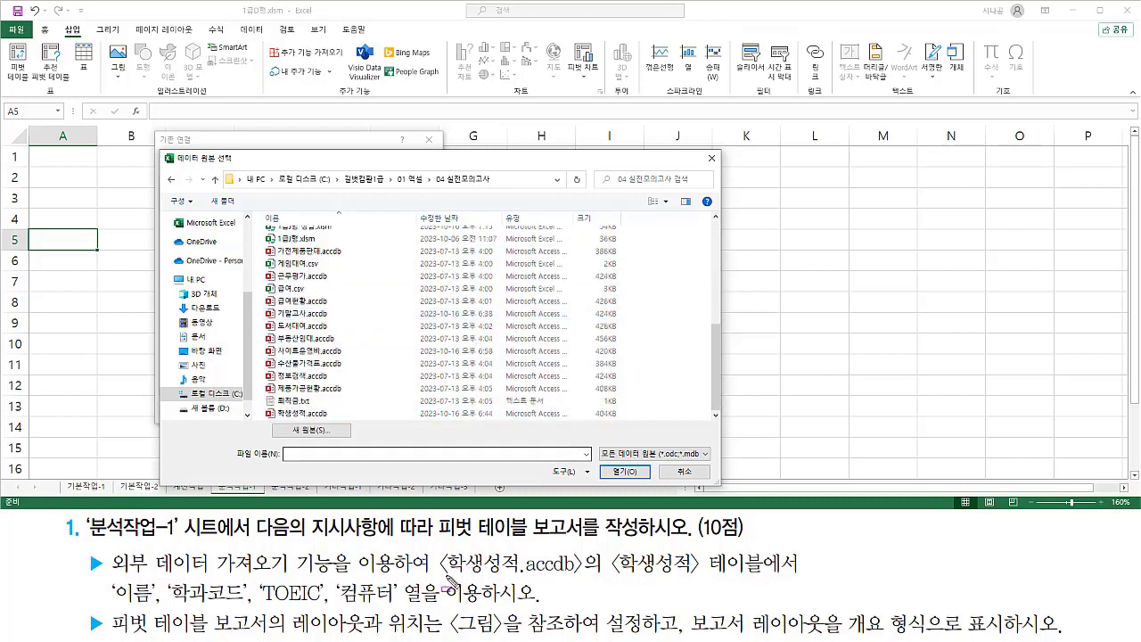
pyautogui.moveTo(437, 576)
pyautogui.mouseDown()
pyautogui.moveTo(585, 576)
pyautogui.moveTo(585, 550)
pyautogui.mouseUp()
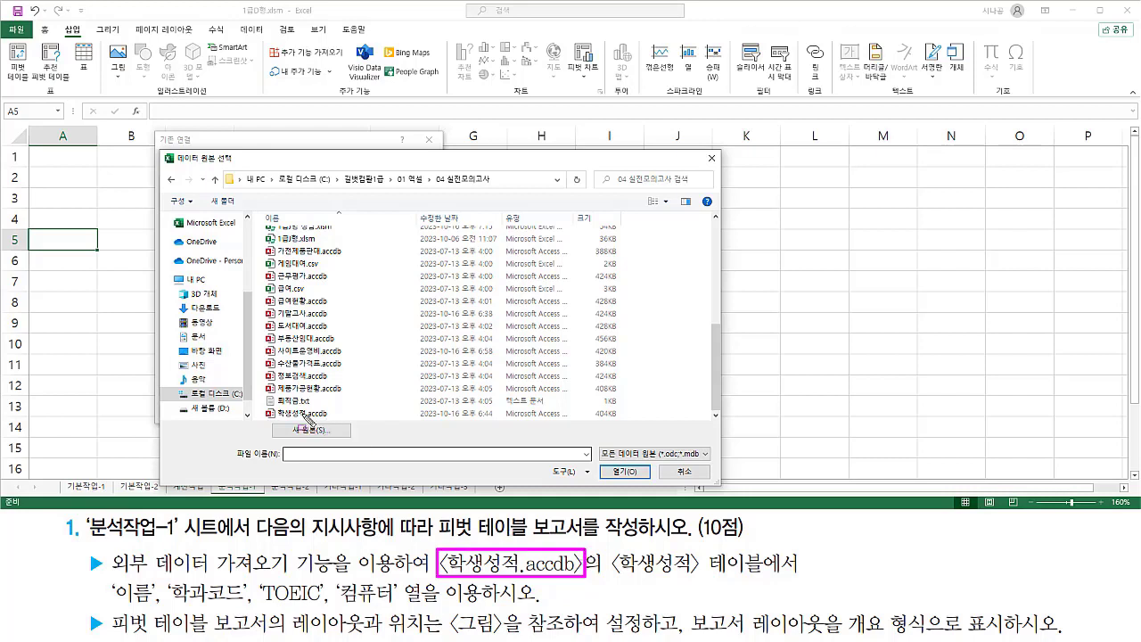
pyautogui.moveTo(267, 407)
pyautogui.mouseDown()
pyautogui.moveTo(264, 426)
pyautogui.moveTo(341, 426)
pyautogui.mouseUp()
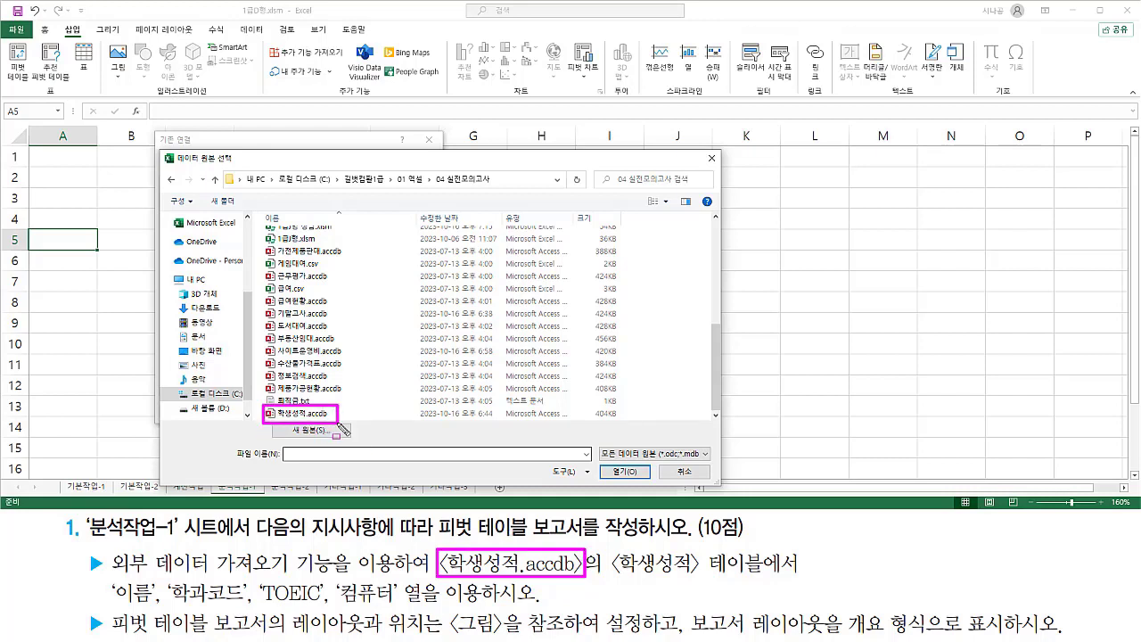
pyautogui.click(286, 414)
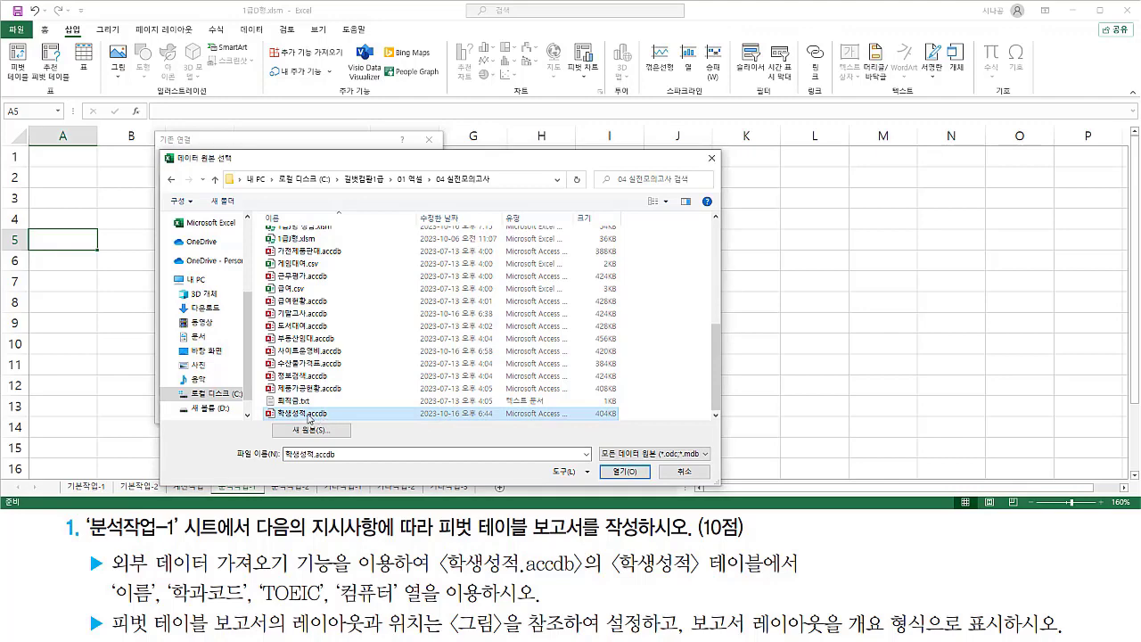
pyautogui.moveTo(608, 460); pyautogui.dragTo(643, 488)
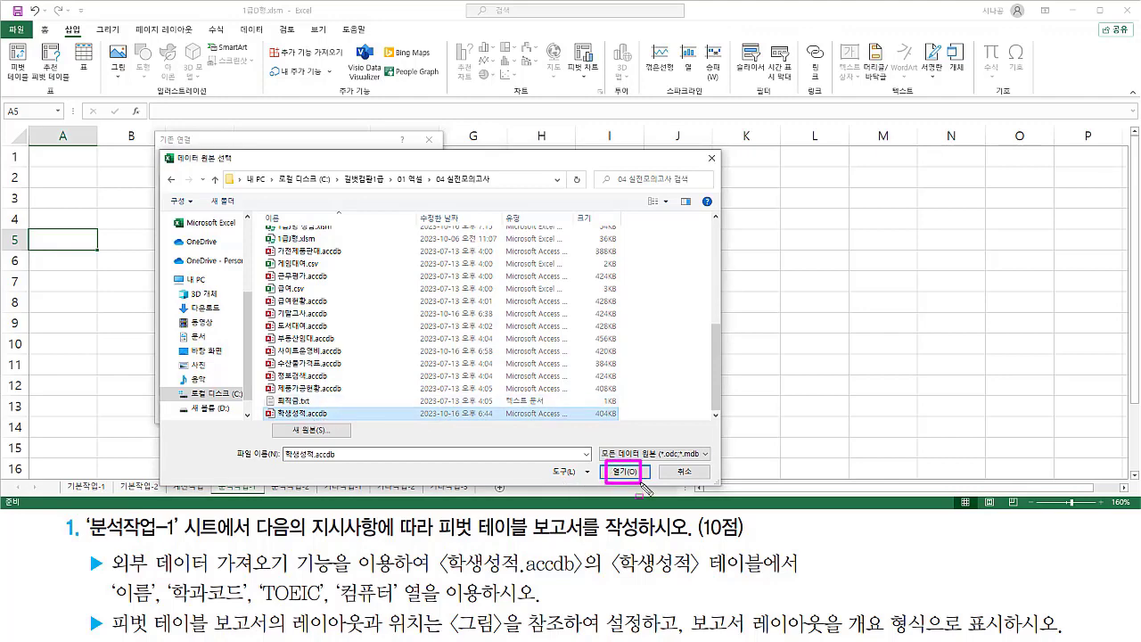
pyautogui.click(626, 472)
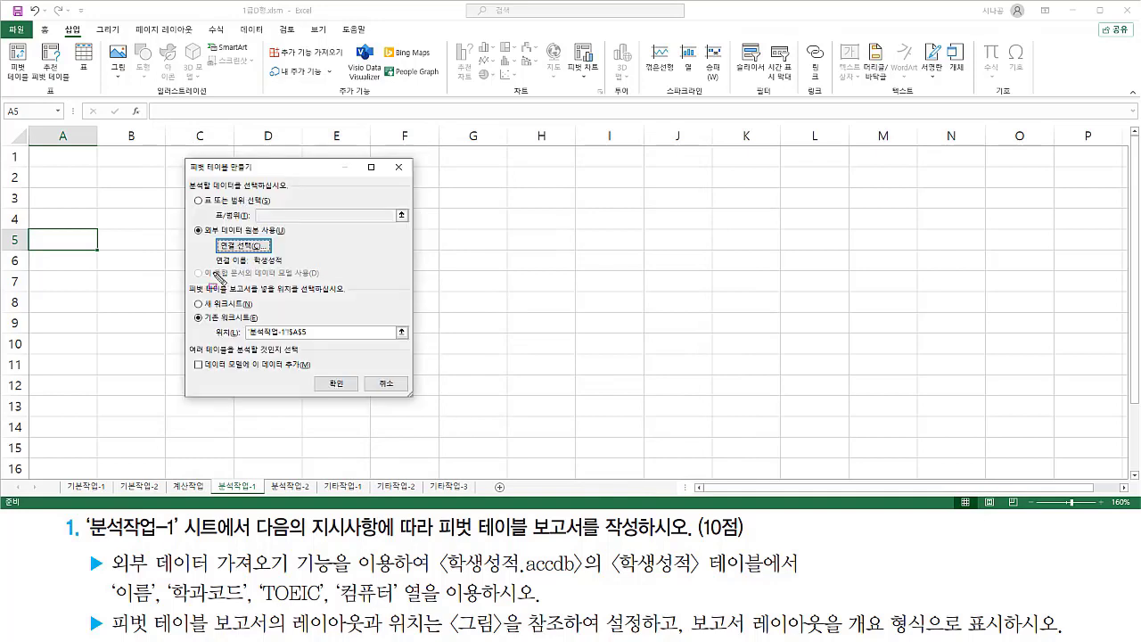
# Create the PivotTable from the 학생성적 connection in the existing worksheet at '분석작업-1'!$A$5.
pyautogui.moveTo(210, 268); pyautogui.dragTo(299, 270)
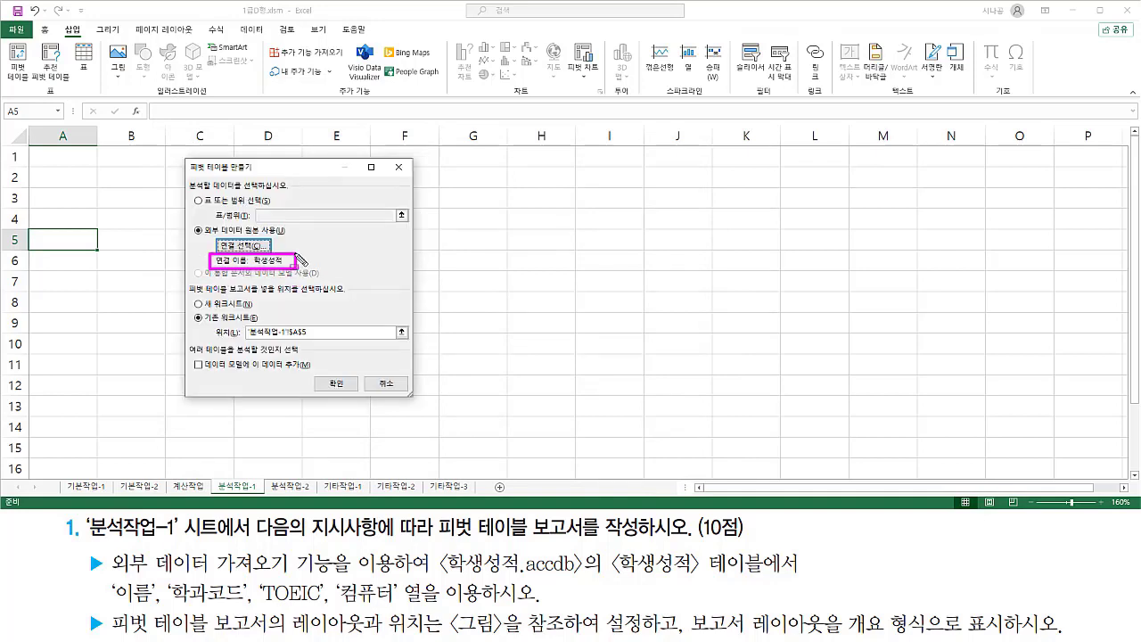
pyautogui.press('Escape')
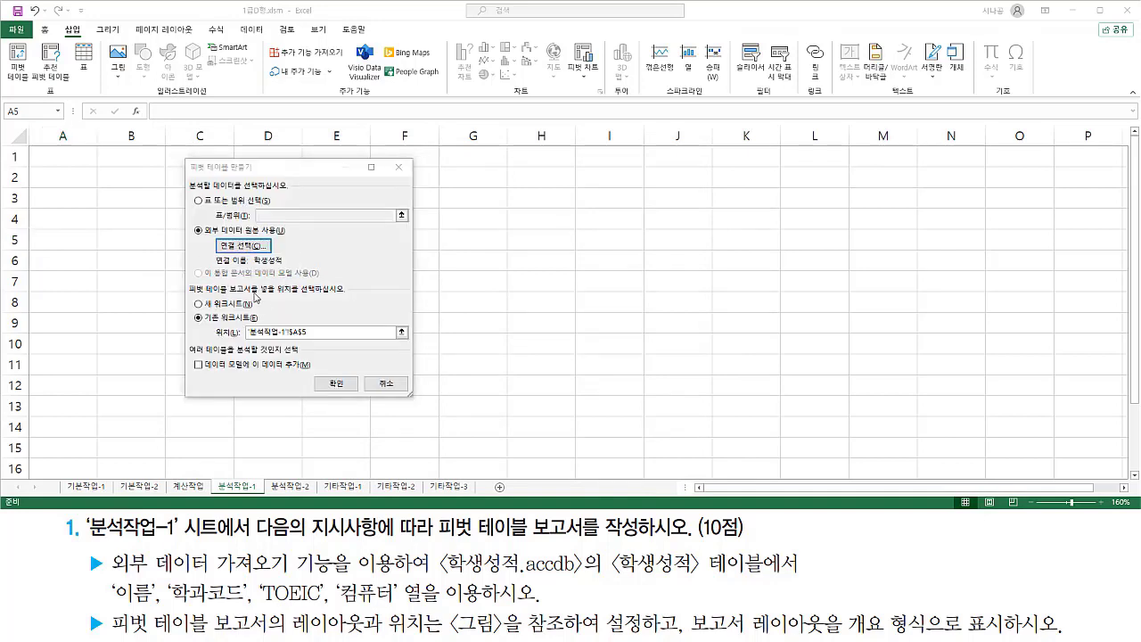
pyautogui.moveTo(189, 296); pyautogui.dragTo(353, 297)
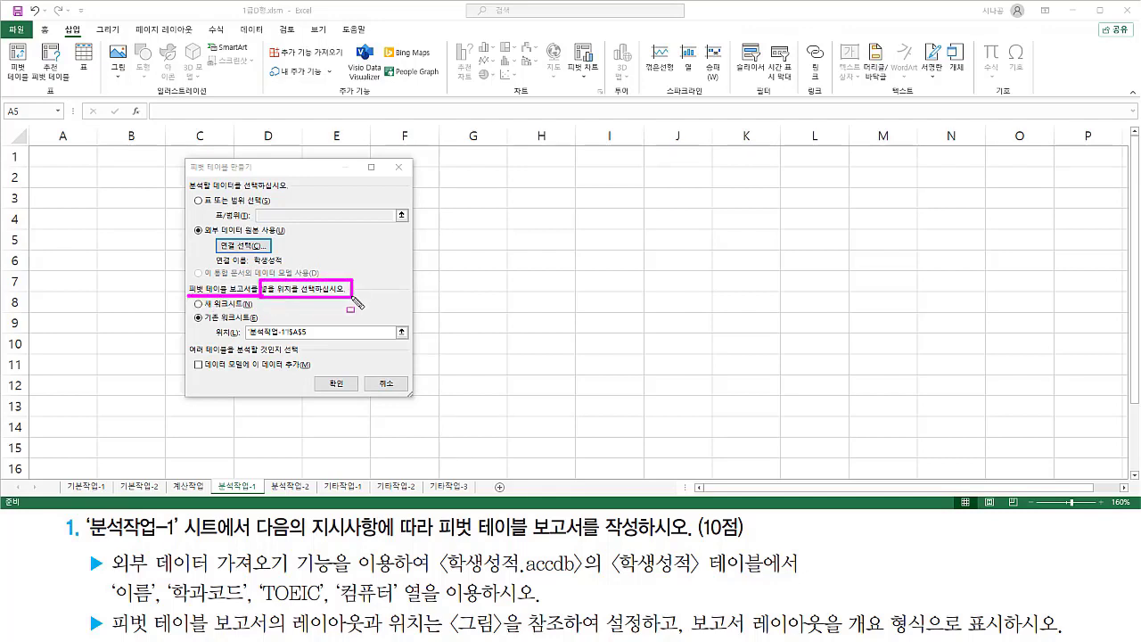
pyautogui.moveTo(32, 232); pyautogui.dragTo(90, 246)
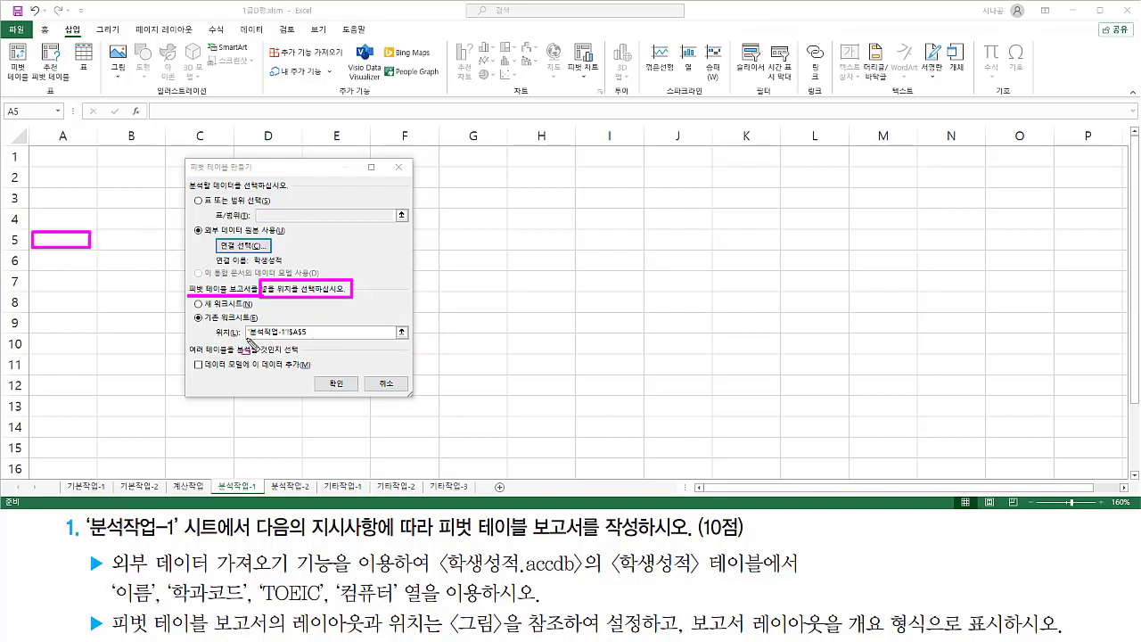
pyautogui.moveTo(235, 339); pyautogui.dragTo(312, 339)
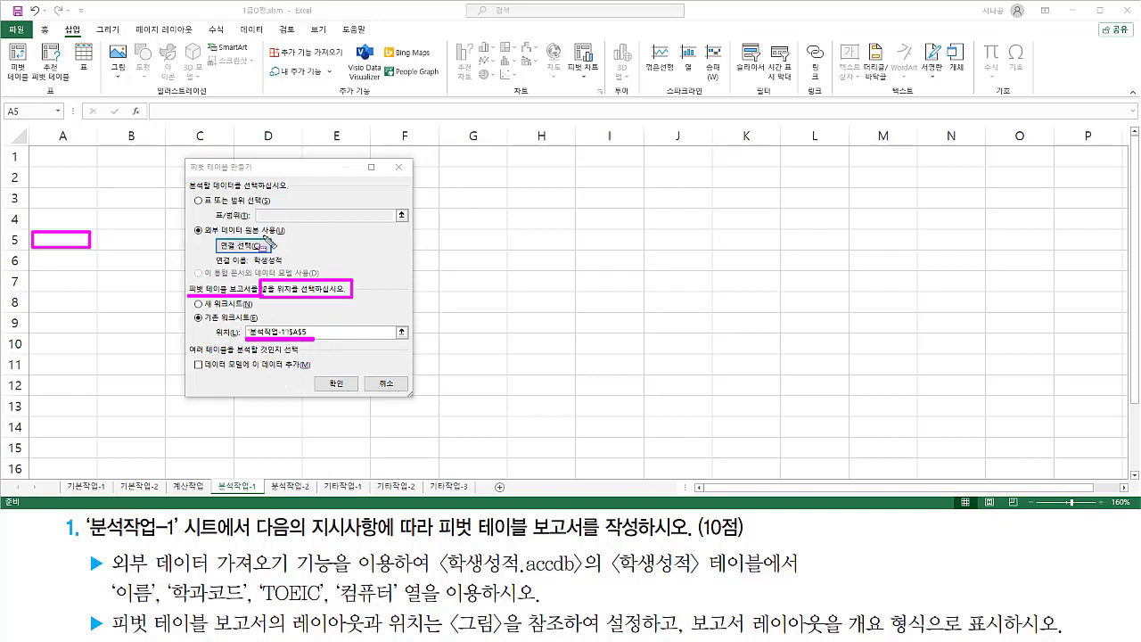
pyautogui.moveTo(321, 375); pyautogui.dragTo(335, 395)
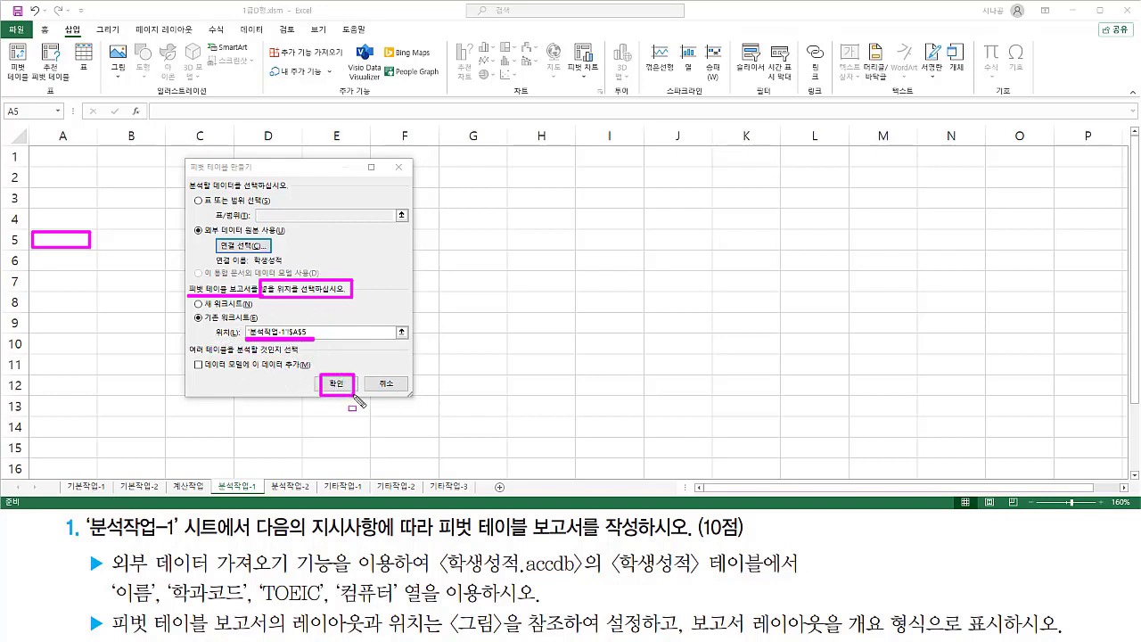
pyautogui.press('Escape')
pyautogui.click(347, 389)
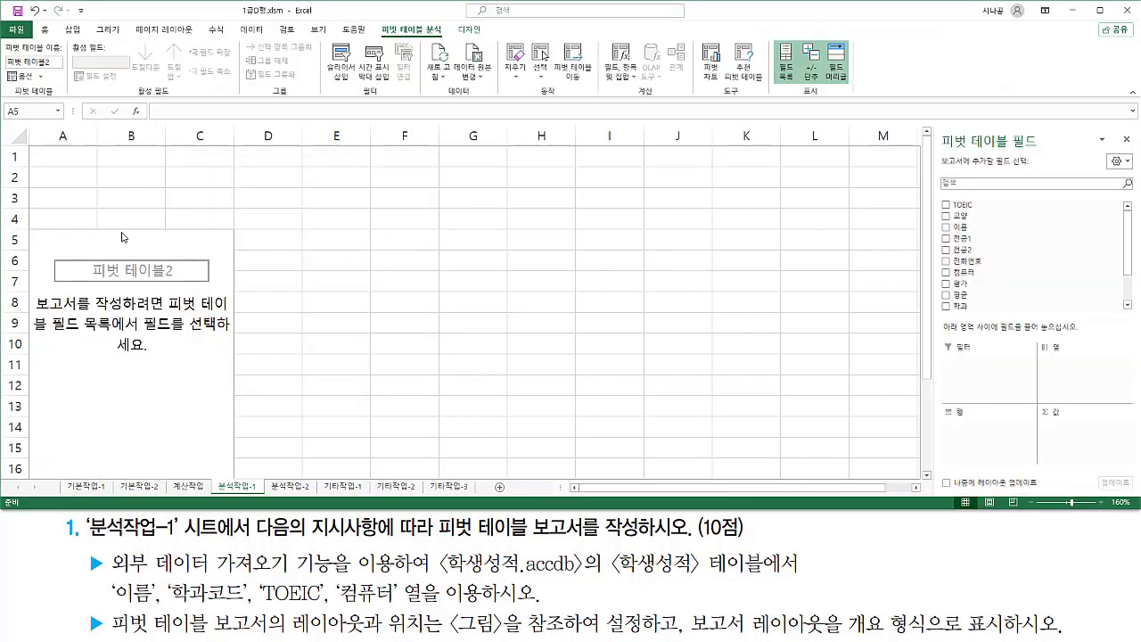
pyautogui.hotkey('ctrl', 'shift', 'd')
pyautogui.moveTo(30, 231)
pyautogui.mouseDown()
pyautogui.moveTo(48, 262)
pyautogui.moveTo(230, 285)
pyautogui.moveTo(237, 484)
pyautogui.mouseUp()
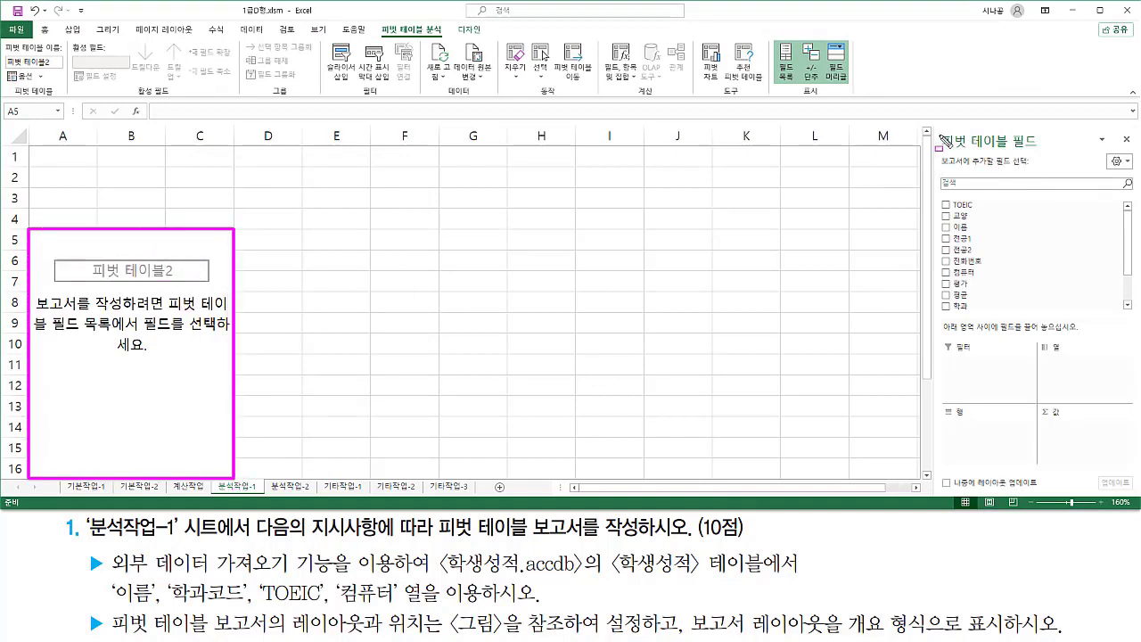
pyautogui.moveTo(937, 132)
pyautogui.mouseDown()
pyautogui.moveTo(954, 156)
pyautogui.moveTo(1041, 151)
pyautogui.mouseUp()
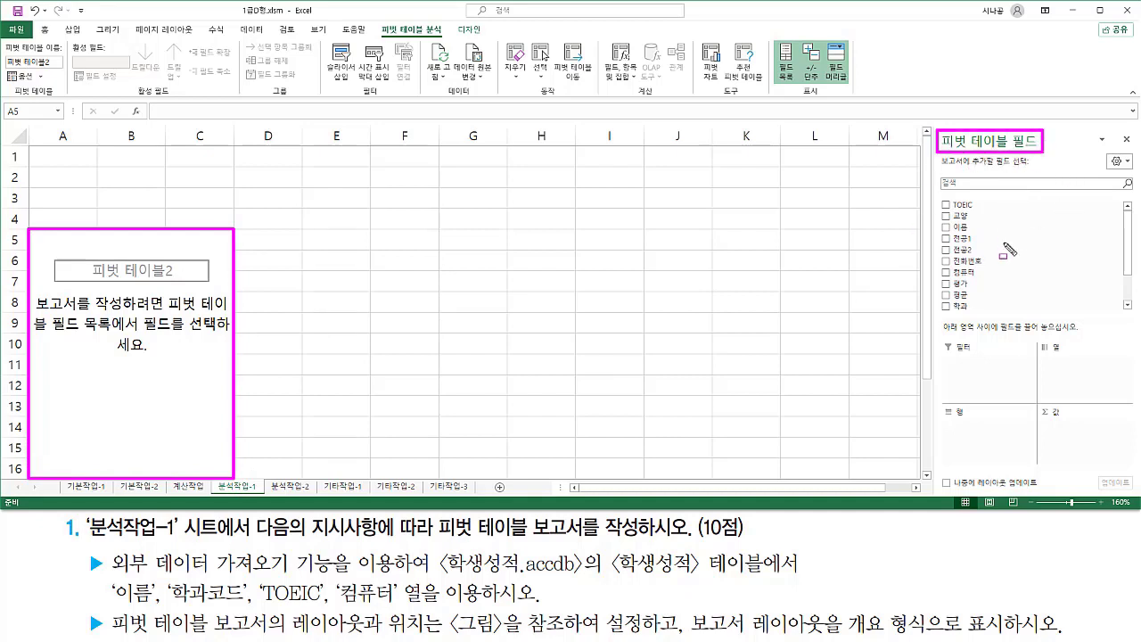
pyautogui.moveTo(935, 196)
pyautogui.mouseDown()
pyautogui.moveTo(936, 246)
pyautogui.moveTo(986, 310)
pyautogui.mouseUp()
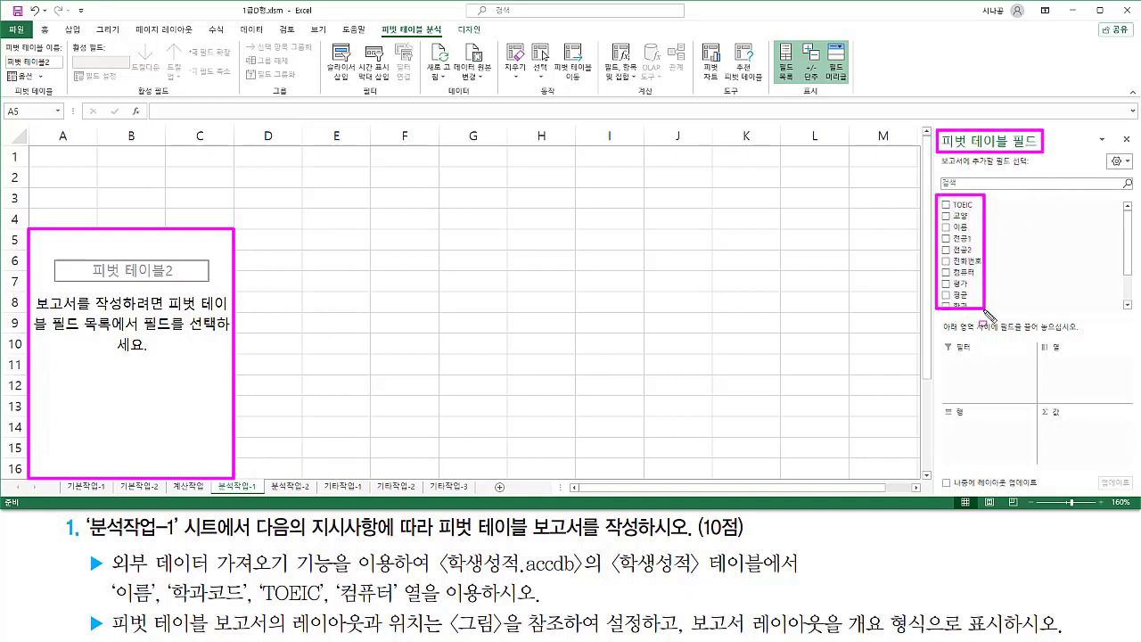
pyautogui.moveTo(936, 338)
pyautogui.mouseDown()
pyautogui.moveTo(938, 372)
pyautogui.moveTo(1137, 466)
pyautogui.mouseUp()
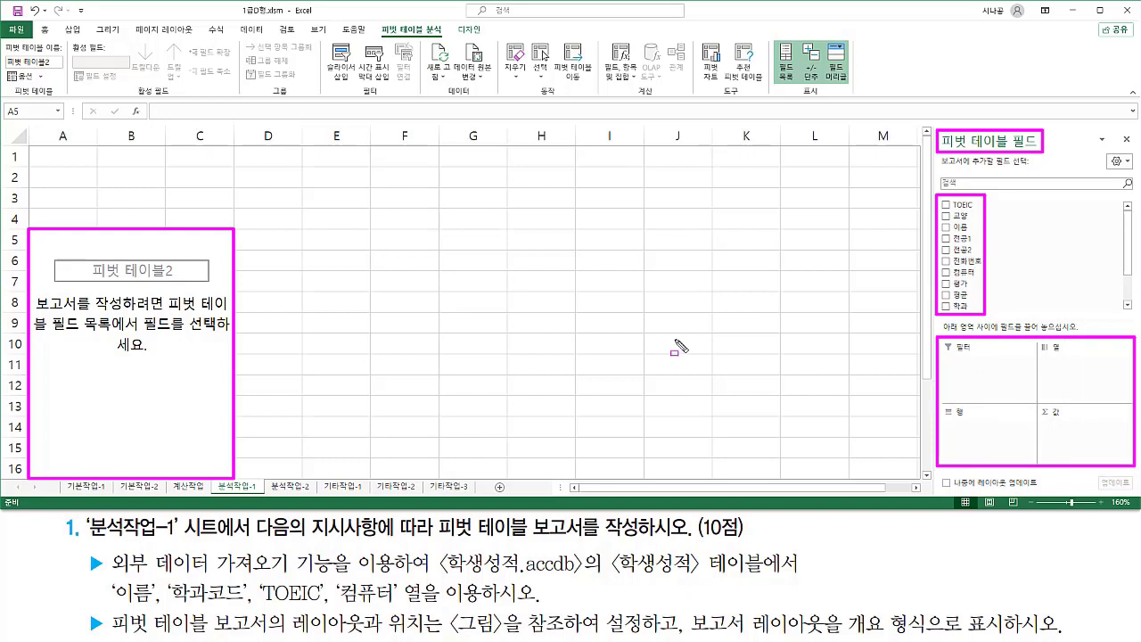
pyautogui.press('Escape')
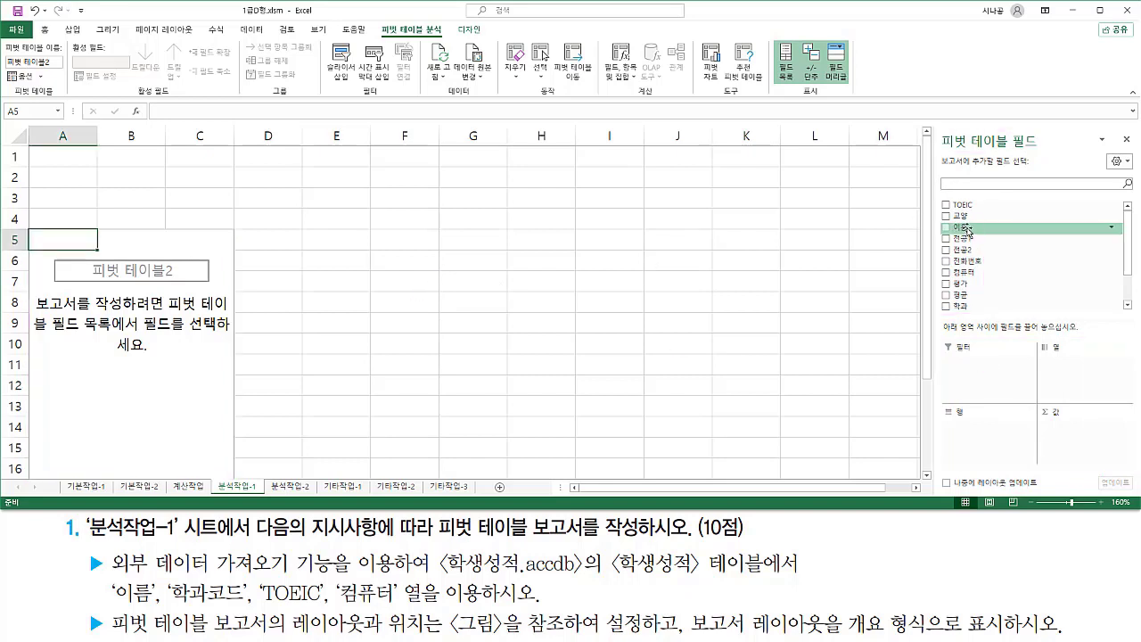
# Place the 이름 field in the PivotTable's filter area and the 학과코드 field in its row area.
pyautogui.moveTo(969, 230); pyautogui.dragTo(983, 370)
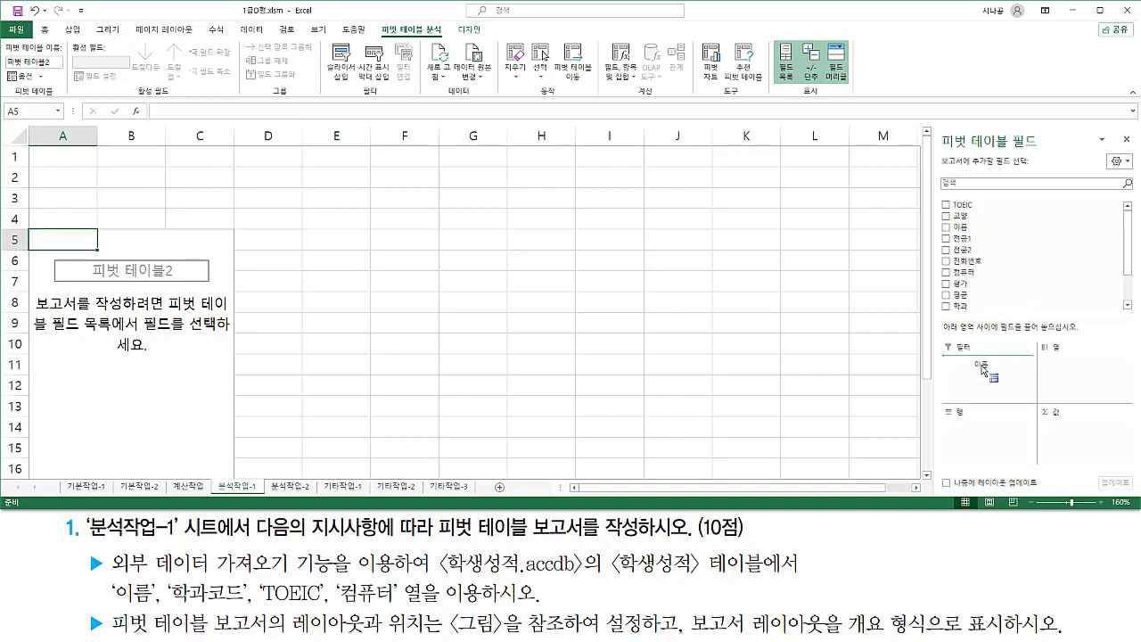
pyautogui.moveTo(983, 368); pyautogui.dragTo(985, 369)
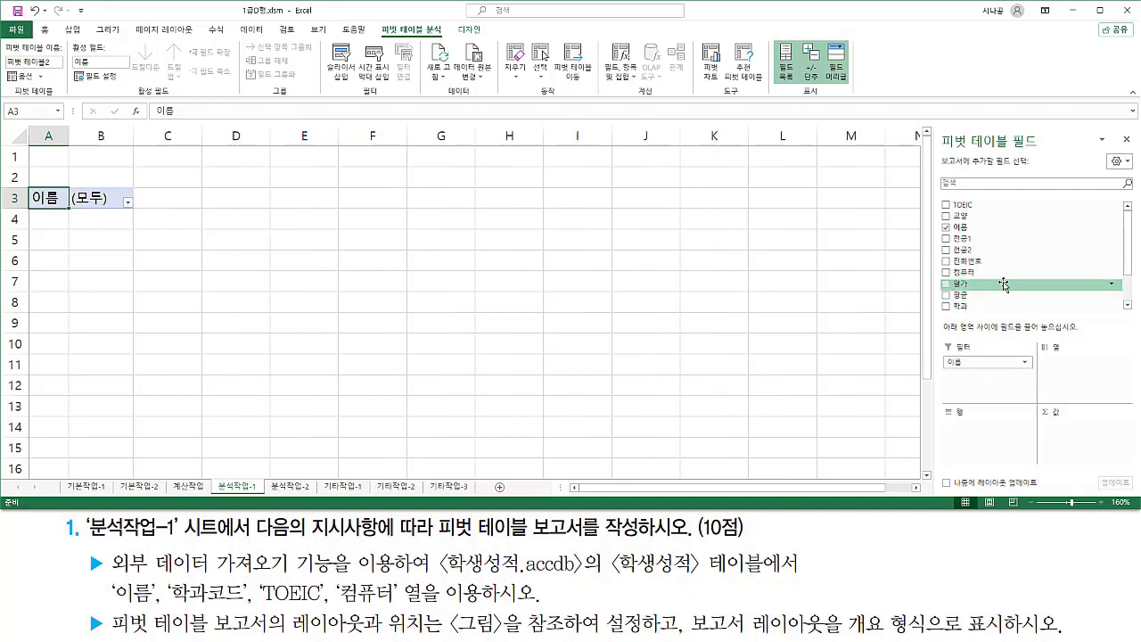
pyautogui.scroll(-2, 1004, 283)
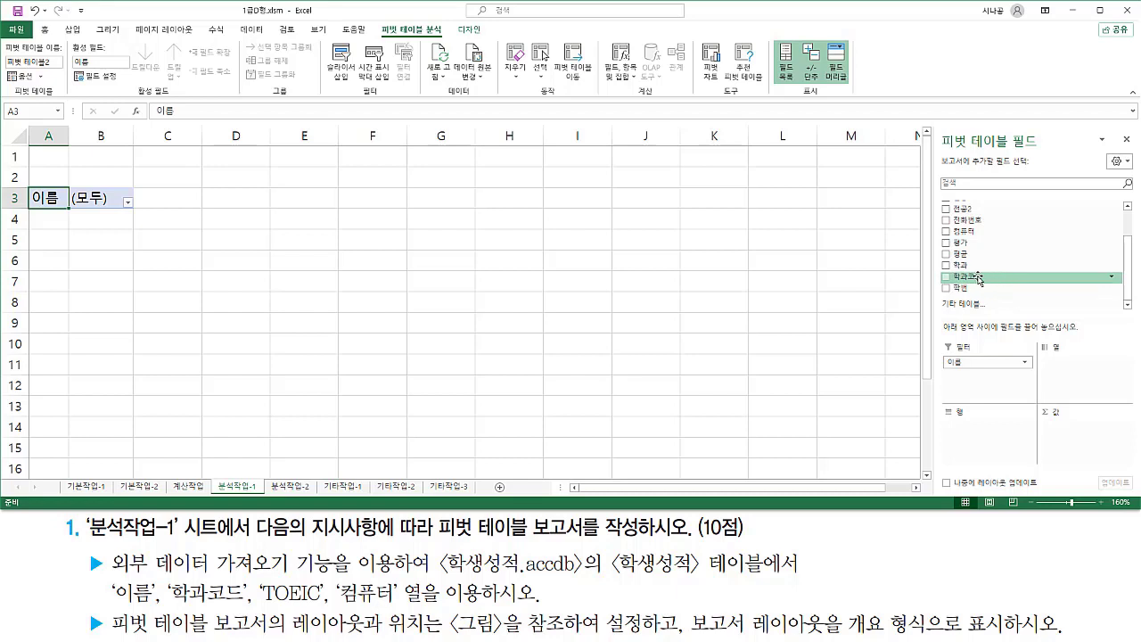
pyautogui.moveTo(979, 280); pyautogui.dragTo(1004, 434)
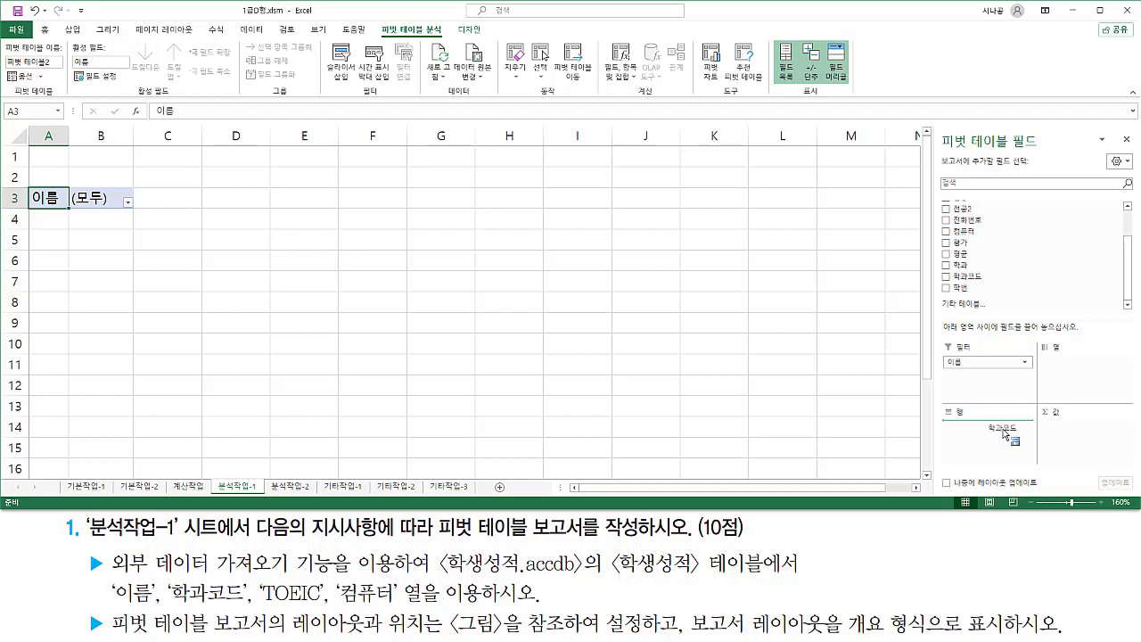
pyautogui.moveTo(1005, 434); pyautogui.dragTo(1006, 431)
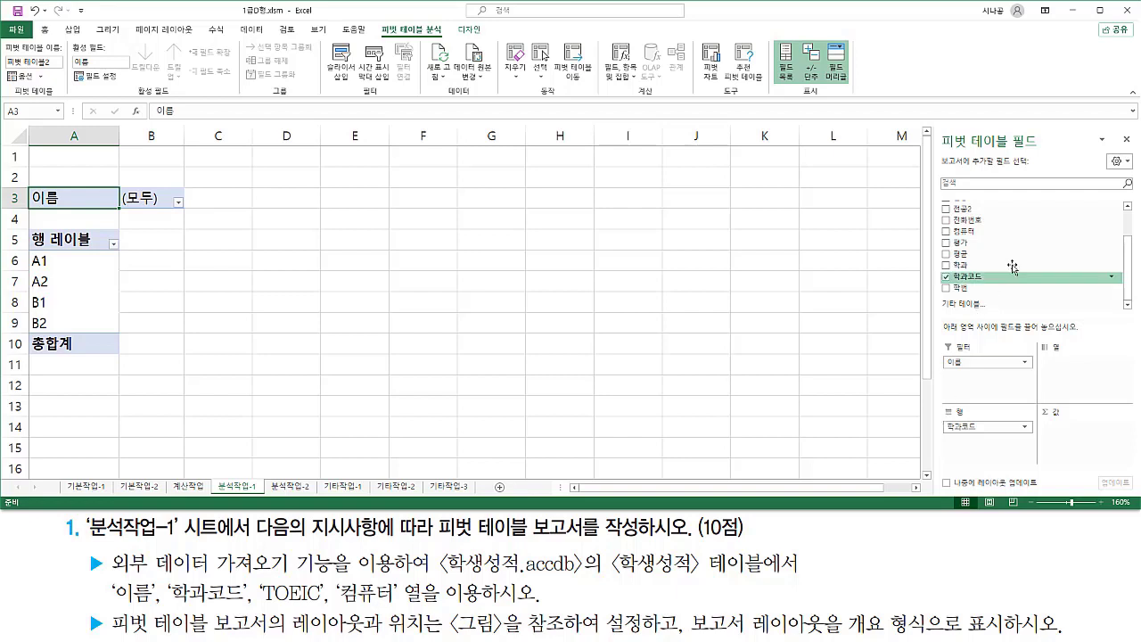
# Add the TOEIC and 컴퓨터 fields, in that order, to the PivotTable's values area.
pyautogui.scroll(2, 986, 223)
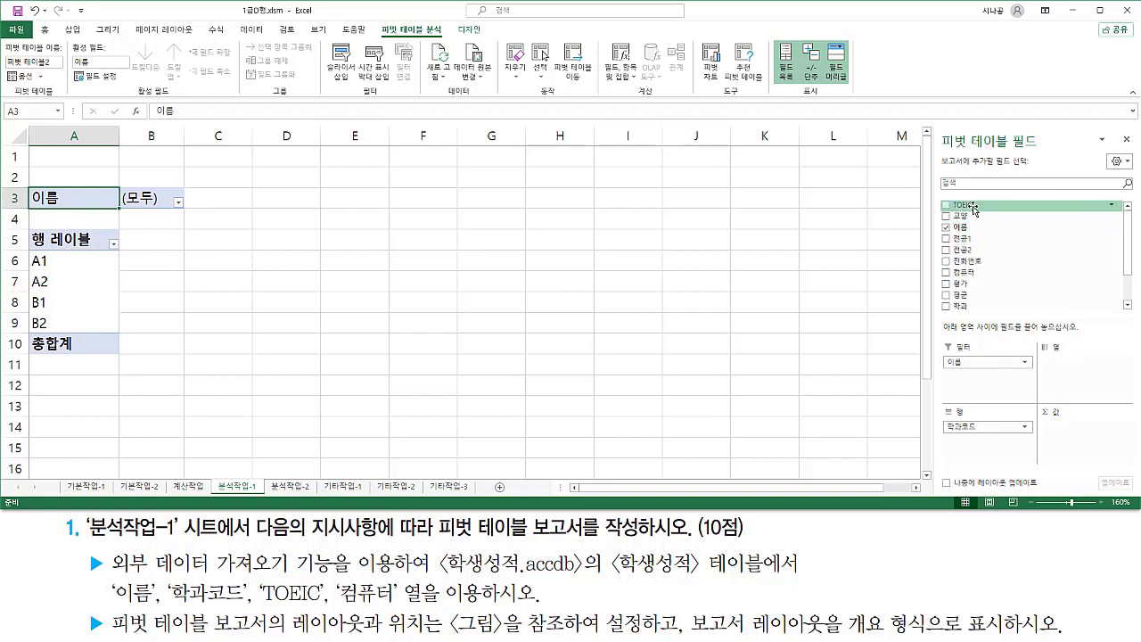
pyautogui.moveTo(974, 209); pyautogui.dragTo(1085, 443)
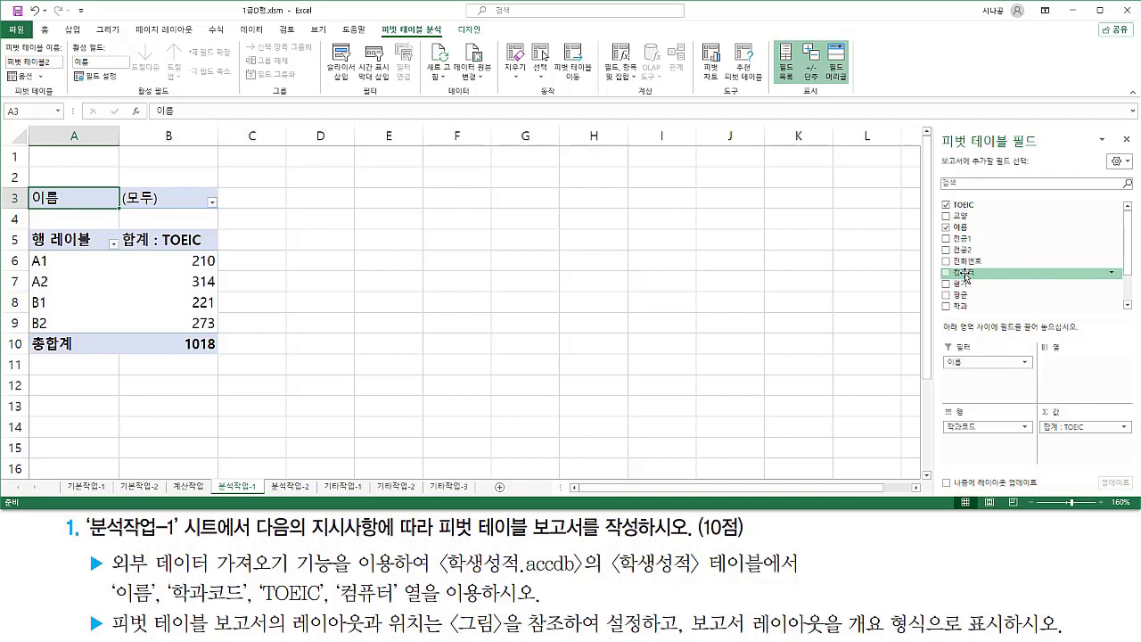
pyautogui.moveTo(966, 277); pyautogui.dragTo(1099, 450)
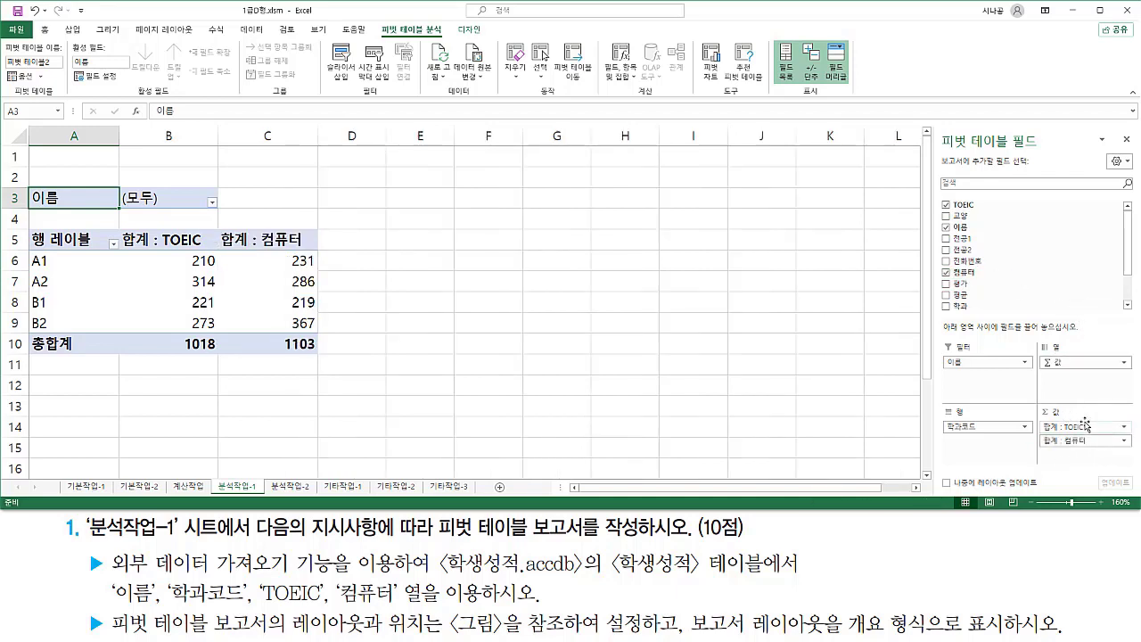
pyautogui.moveTo(23, 185)
pyautogui.mouseDown()
pyautogui.moveTo(61, 302)
pyautogui.moveTo(328, 366)
pyautogui.mouseUp()
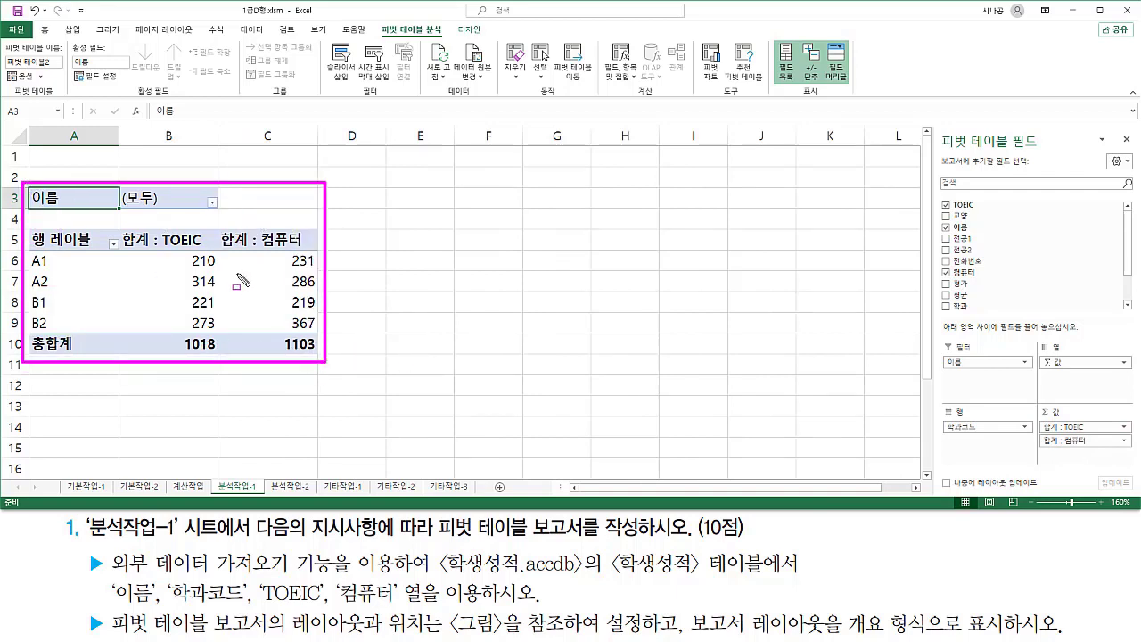
pyautogui.moveTo(164, 246)
pyautogui.mouseDown()
pyautogui.moveTo(300, 246)
pyautogui.moveTo(223, 225)
pyautogui.moveTo(220, 242)
pyautogui.moveTo(250, 248)
pyautogui.mouseUp()
pyautogui.moveTo(140, 223)
pyautogui.mouseDown()
pyautogui.moveTo(125, 249)
pyautogui.moveTo(155, 228)
pyautogui.moveTo(155, 250)
pyautogui.mouseUp()
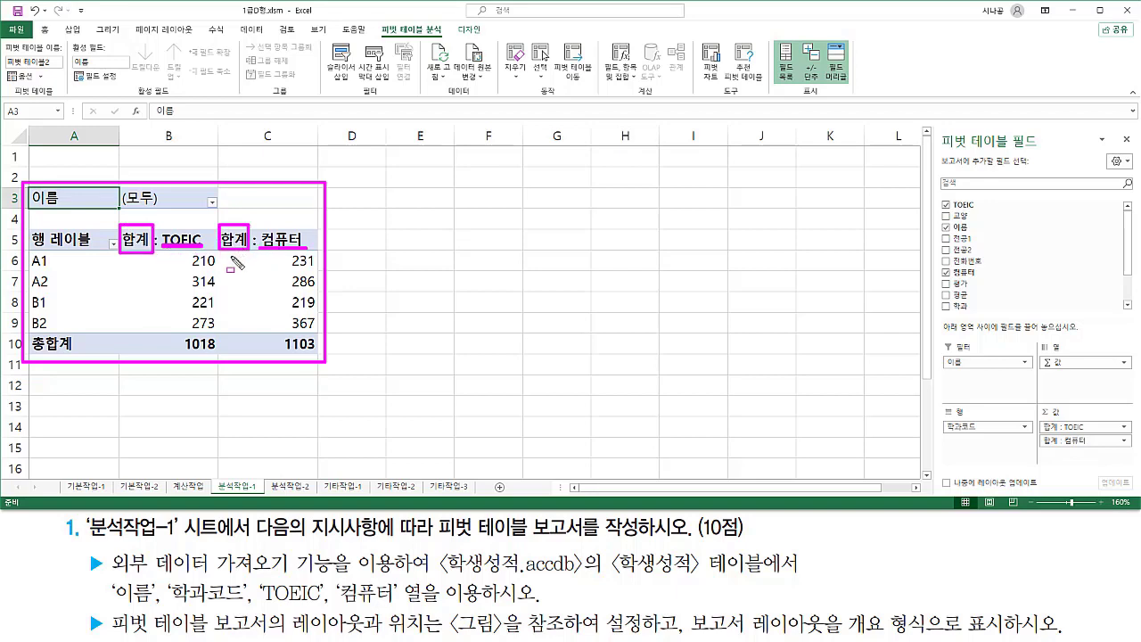
pyautogui.moveTo(194, 260)
pyautogui.mouseDown()
pyautogui.moveTo(189, 280)
pyautogui.moveTo(212, 330)
pyautogui.moveTo(195, 260)
pyautogui.mouseUp()
pyautogui.press('Escape')
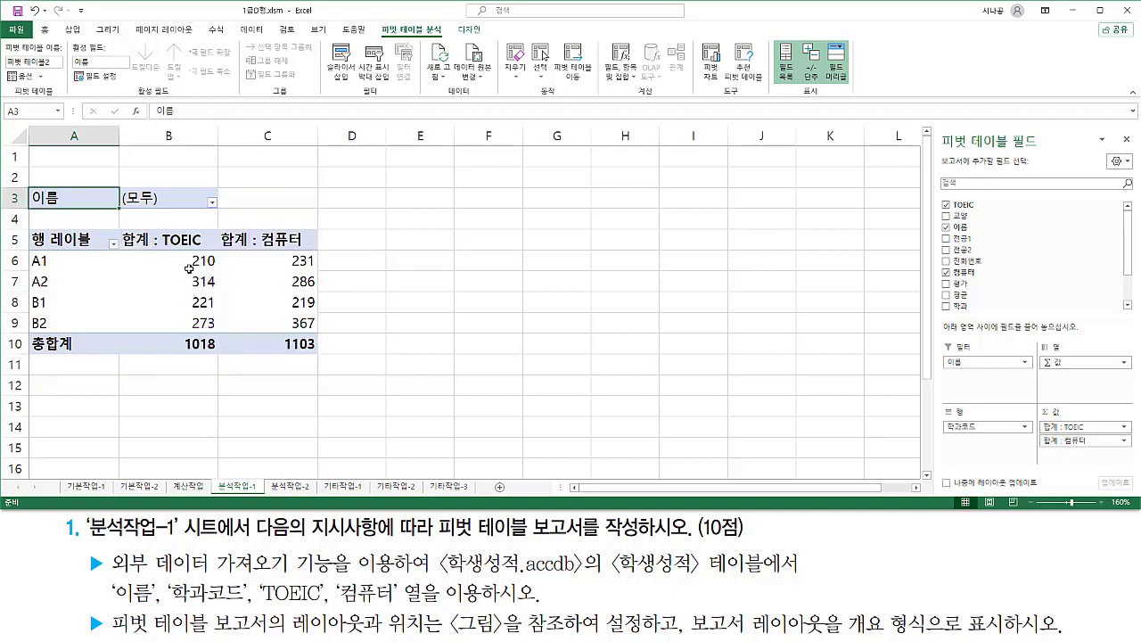
# Summarize the TOEIC value field in the PivotTable by its minimum (최소값).
pyautogui.click(187, 279)
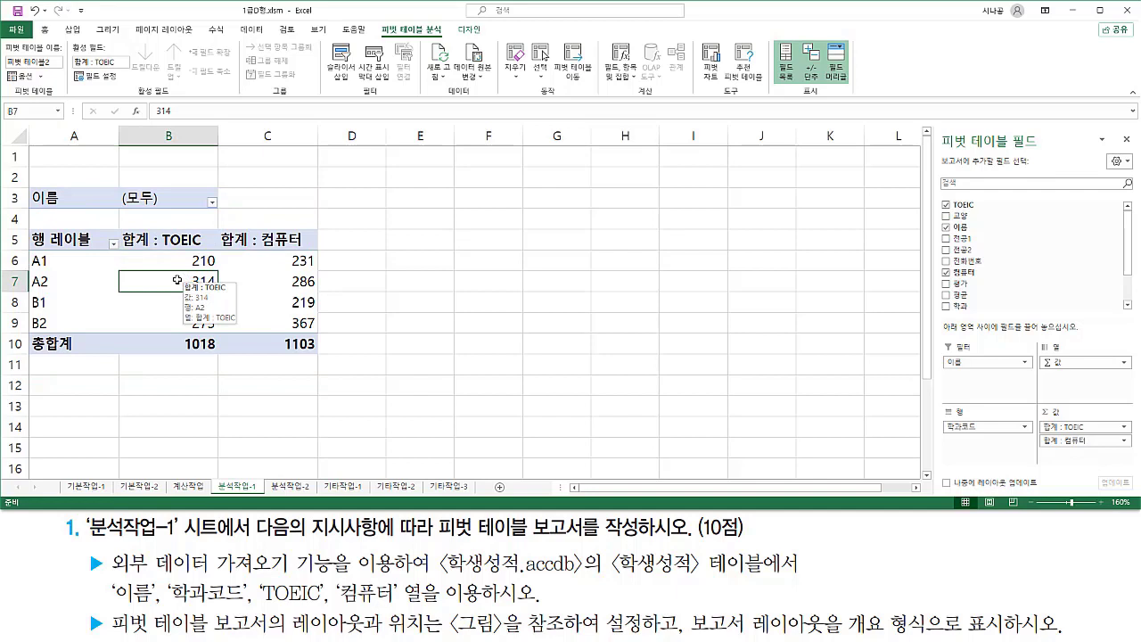
pyautogui.rightClick(178, 280)
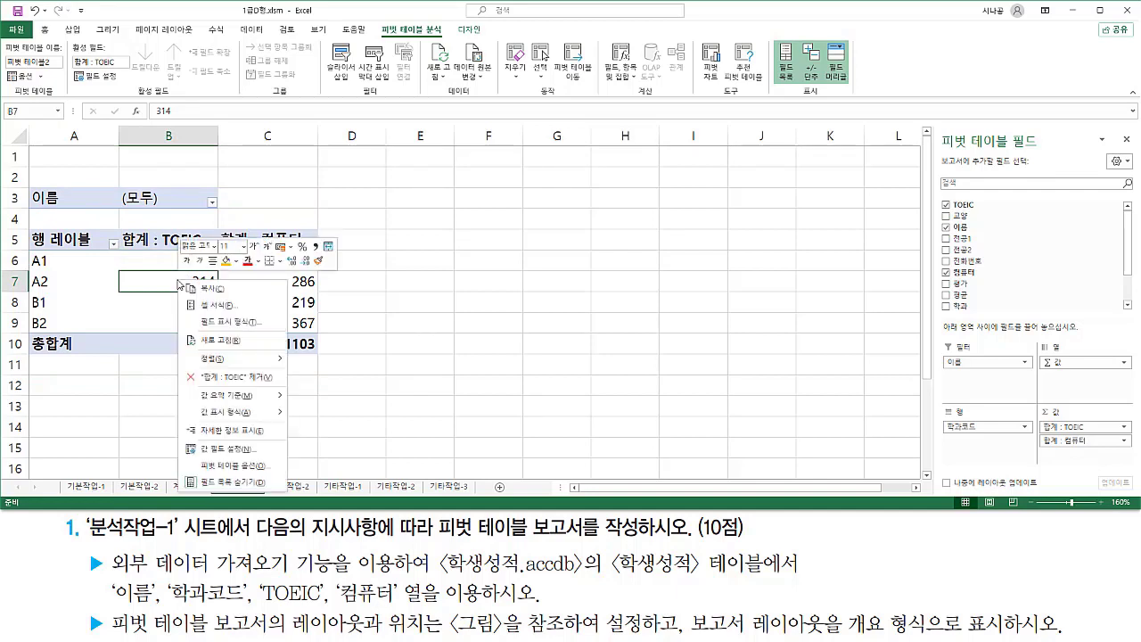
pyautogui.moveTo(207, 395)
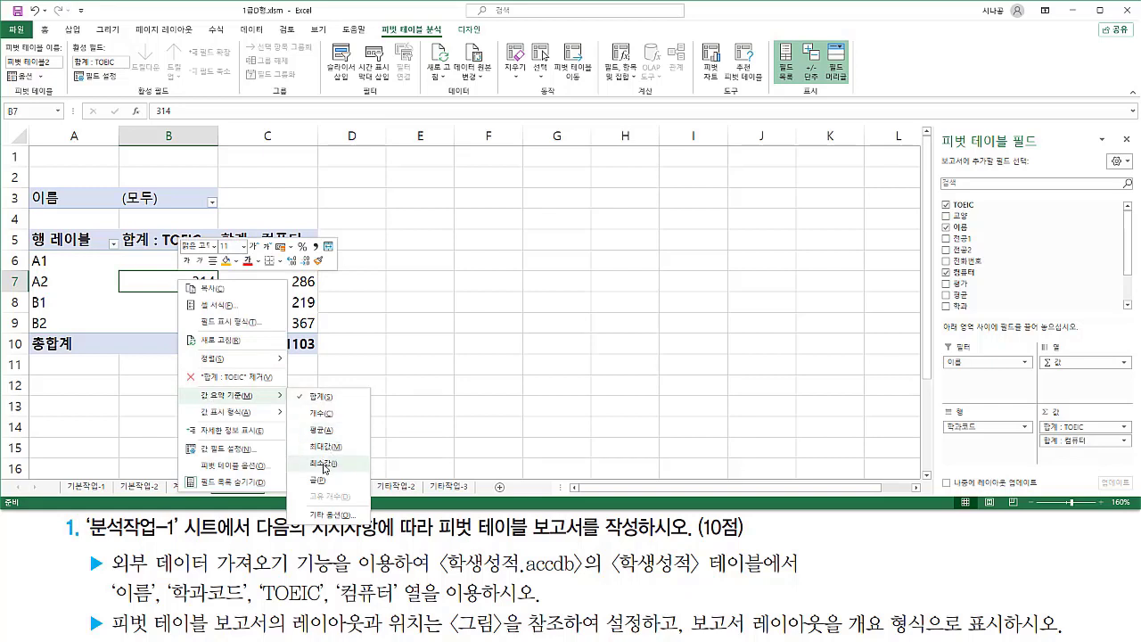
pyautogui.click(325, 466)
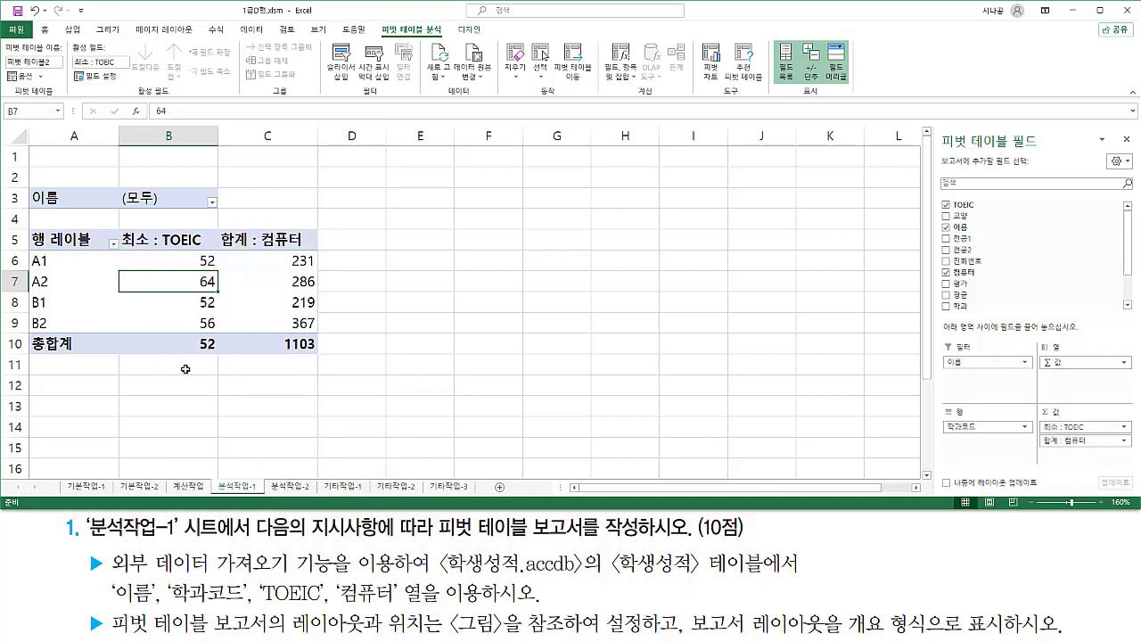
# Summarize the 컴퓨터 value field in the PivotTable by its minimum (최소값).
pyautogui.moveTo(278, 249)
pyautogui.mouseDown()
pyautogui.moveTo(300, 326)
pyautogui.moveTo(325, 338)
pyautogui.mouseUp()
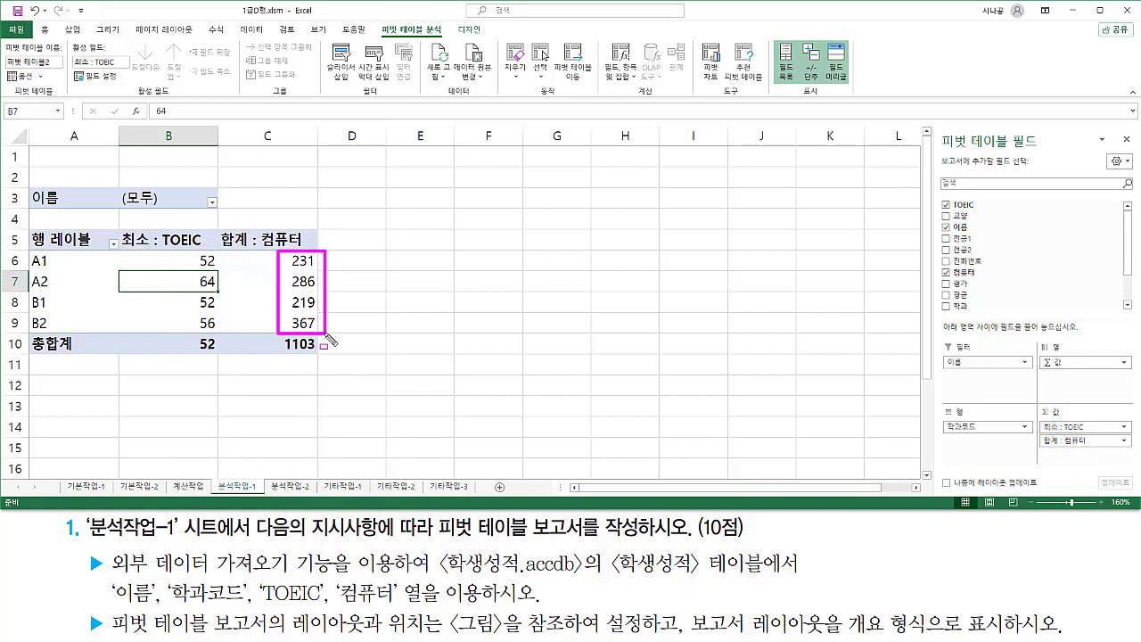
pyautogui.press('Escape')
pyautogui.click(295, 280)
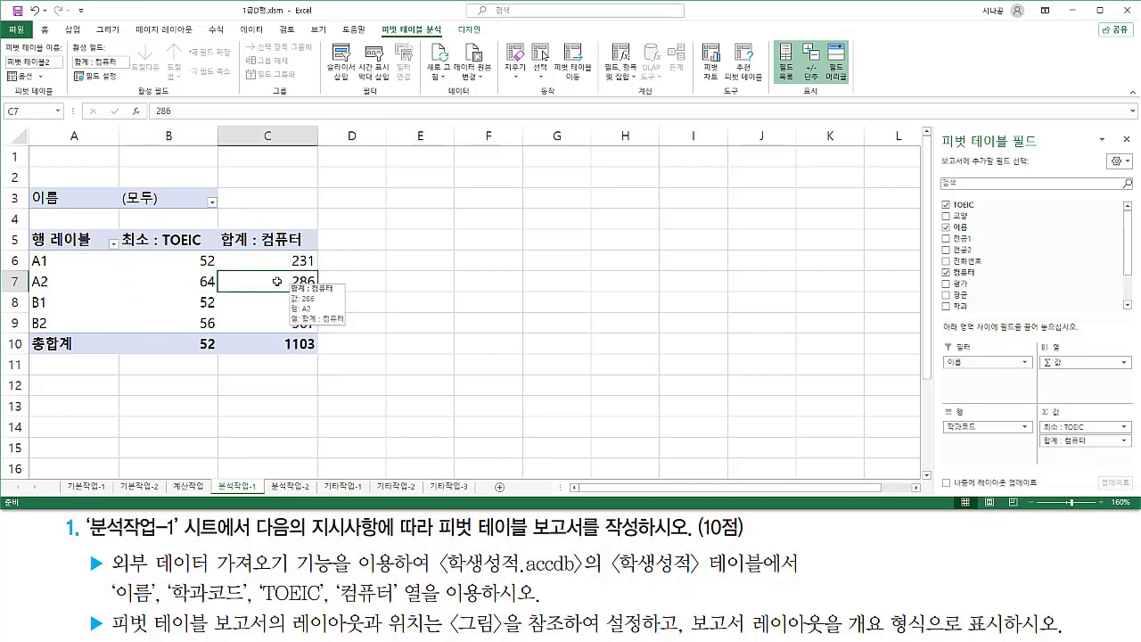
pyautogui.rightClick(278, 283)
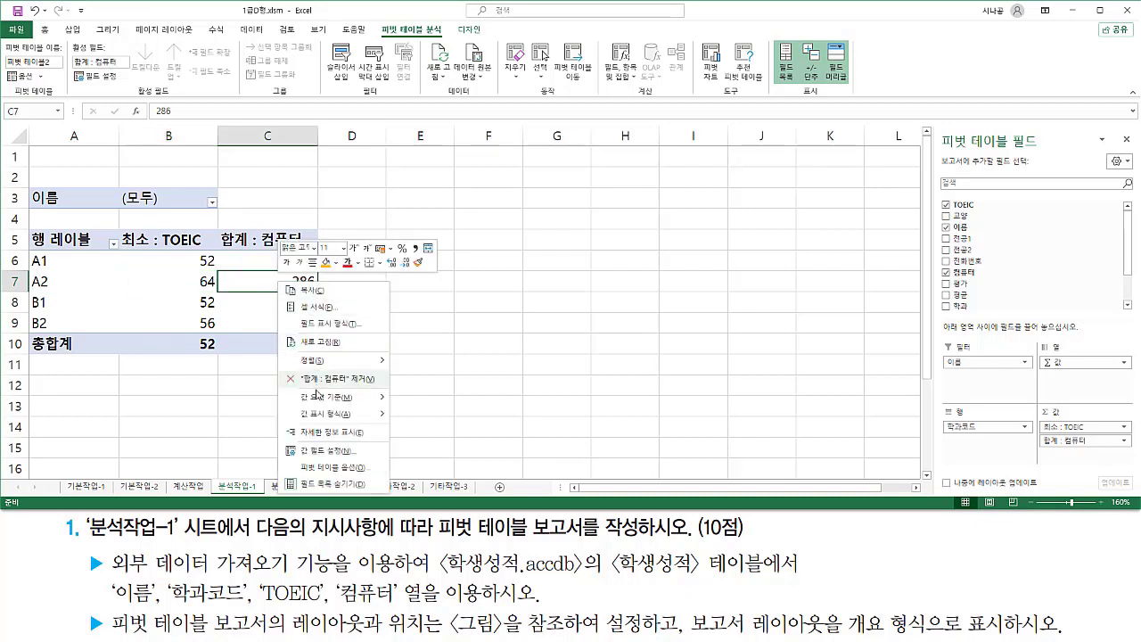
pyautogui.moveTo(352, 397)
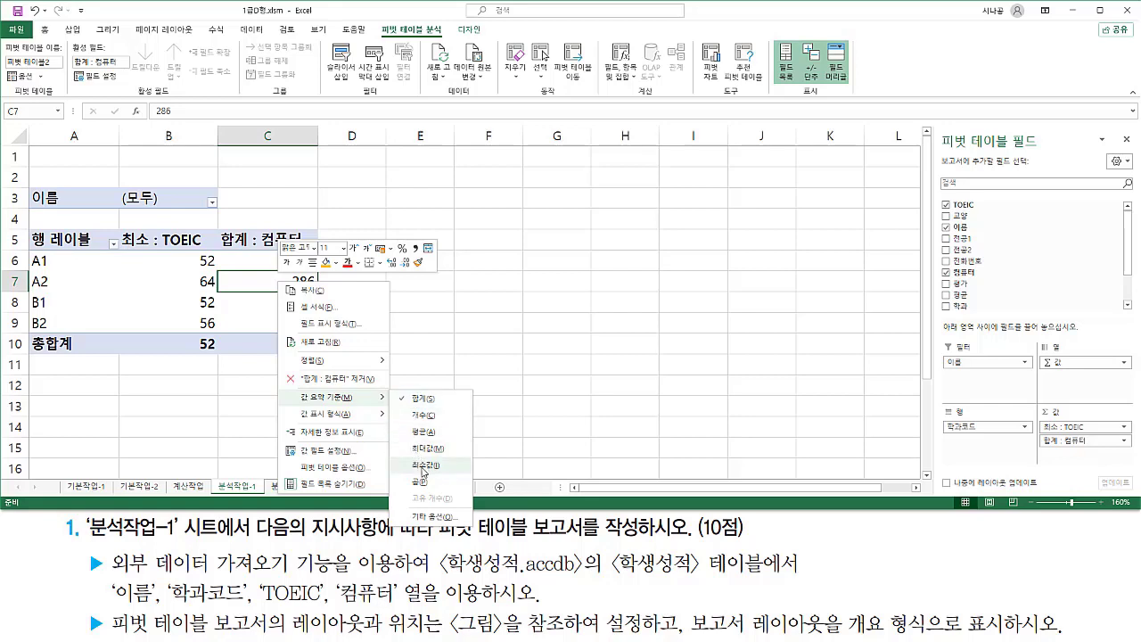
pyautogui.click(423, 465)
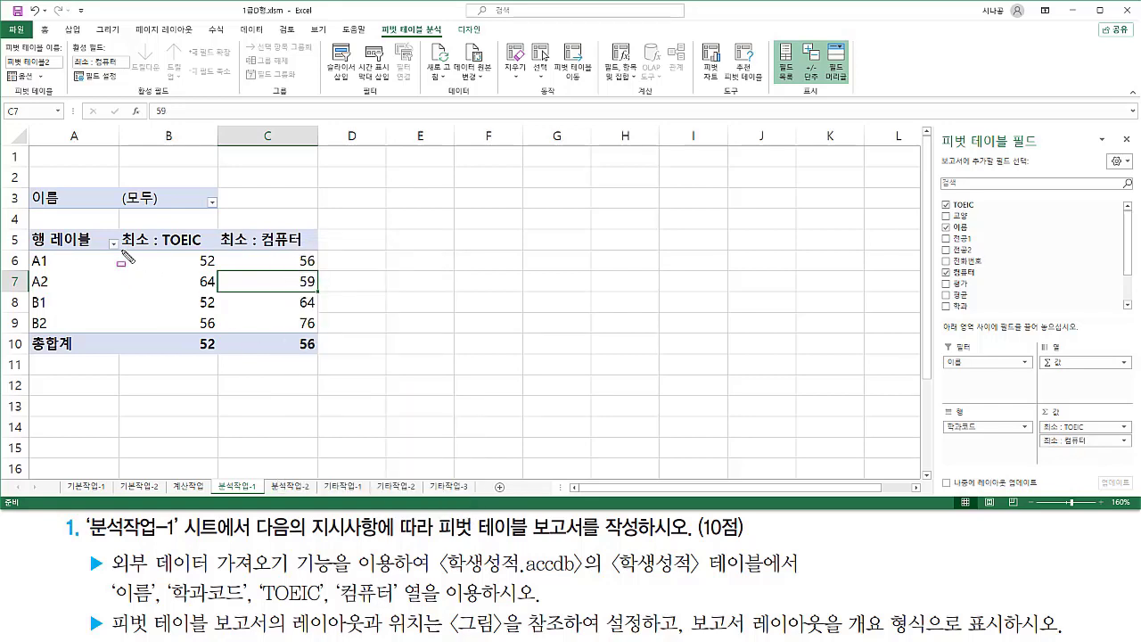
pyautogui.moveTo(116, 250); pyautogui.dragTo(147, 250)
pyautogui.moveTo(222, 248); pyautogui.dragTo(250, 247)
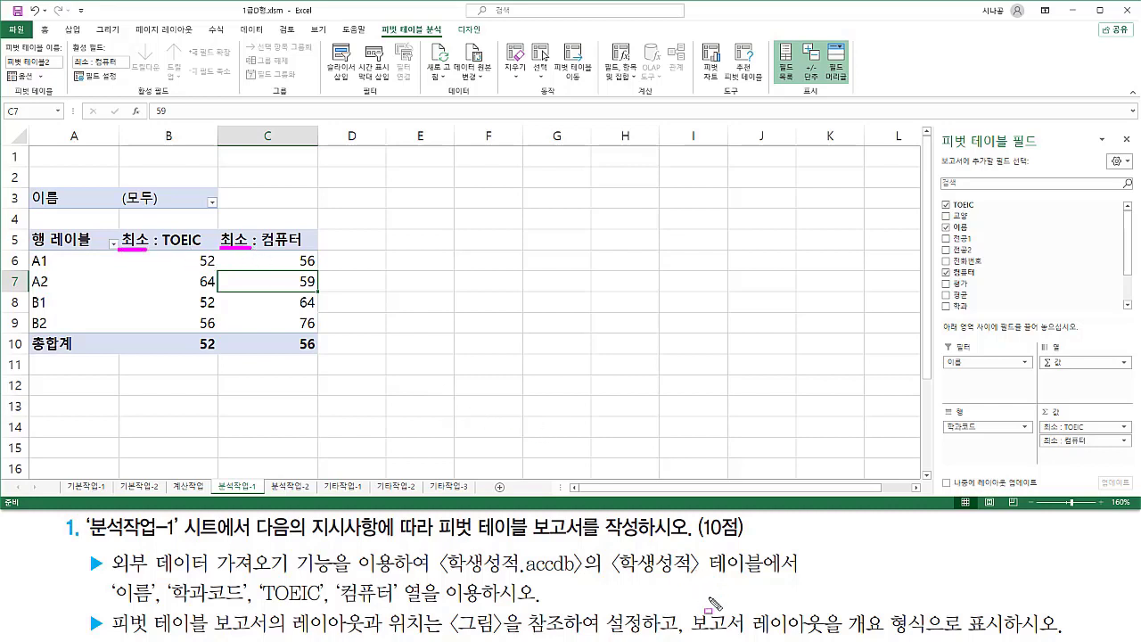
# Set the PivotTable's report layout to outline form (개요 형식으로 표시).
pyautogui.moveTo(687, 608)
pyautogui.mouseDown()
pyautogui.moveTo(734, 637)
pyautogui.moveTo(1008, 634)
pyautogui.mouseUp()
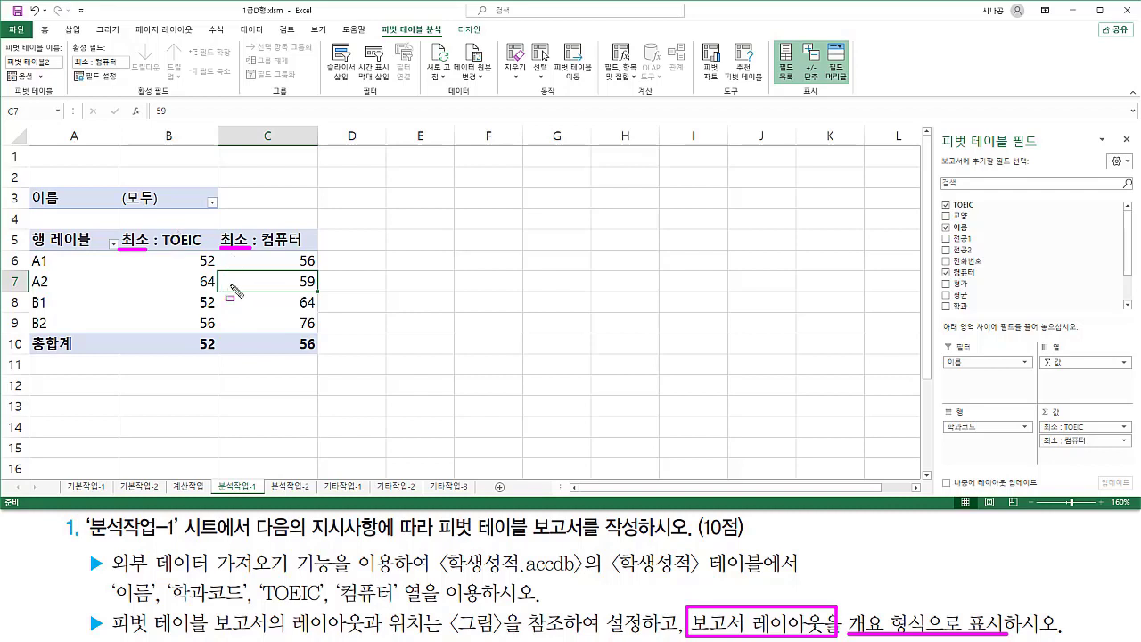
pyautogui.press('Escape')
pyautogui.click(183, 273)
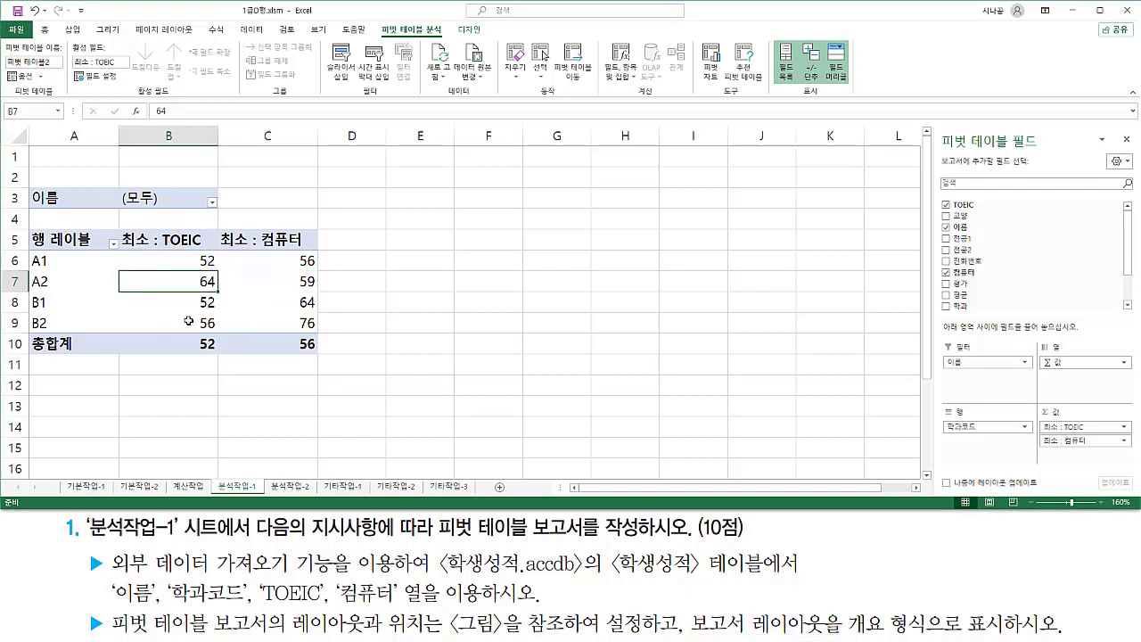
pyautogui.moveTo(452, 22)
pyautogui.mouseDown()
pyautogui.moveTo(465, 40)
pyautogui.moveTo(487, 42)
pyautogui.mouseUp()
pyautogui.click(471, 32)
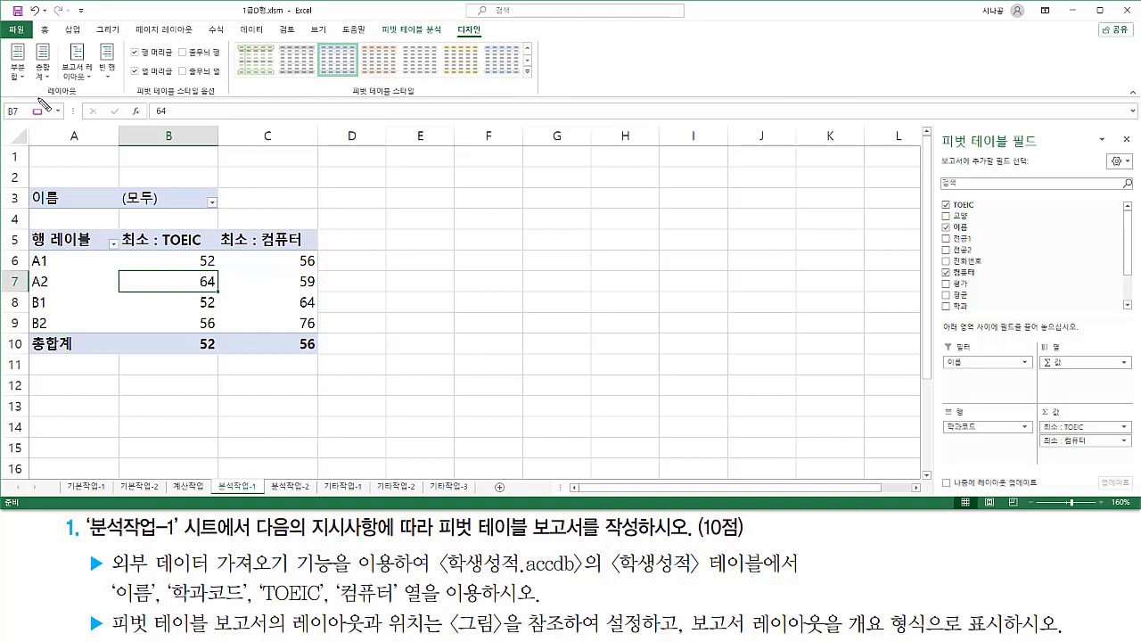
pyautogui.moveTo(38, 98); pyautogui.dragTo(86, 99)
pyautogui.moveTo(60, 37); pyautogui.dragTo(93, 84)
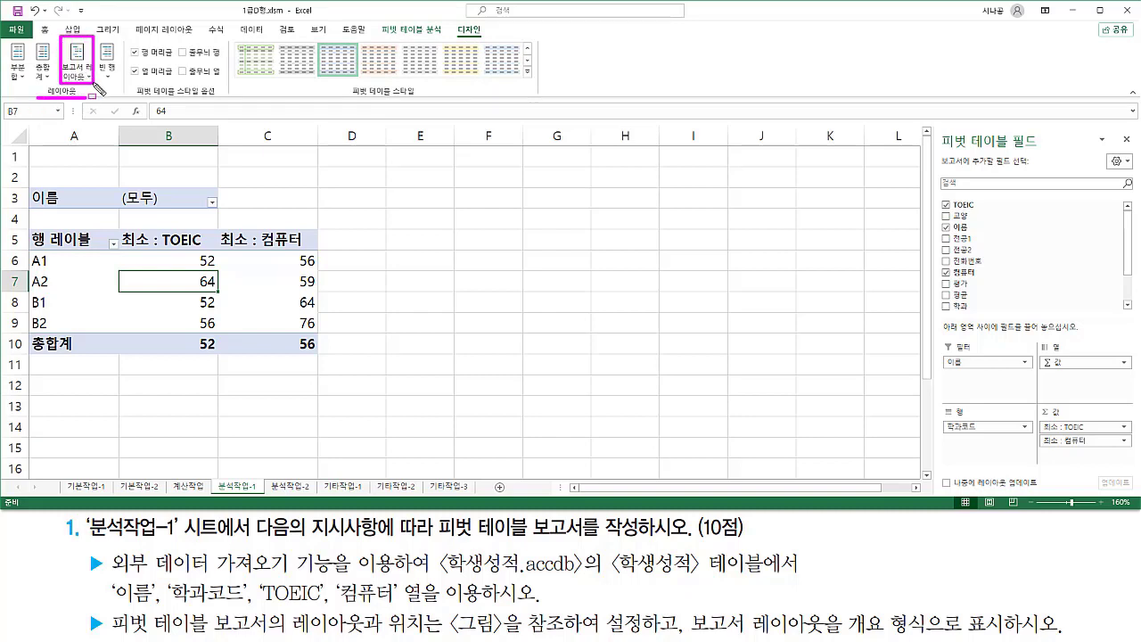
pyautogui.press('Escape')
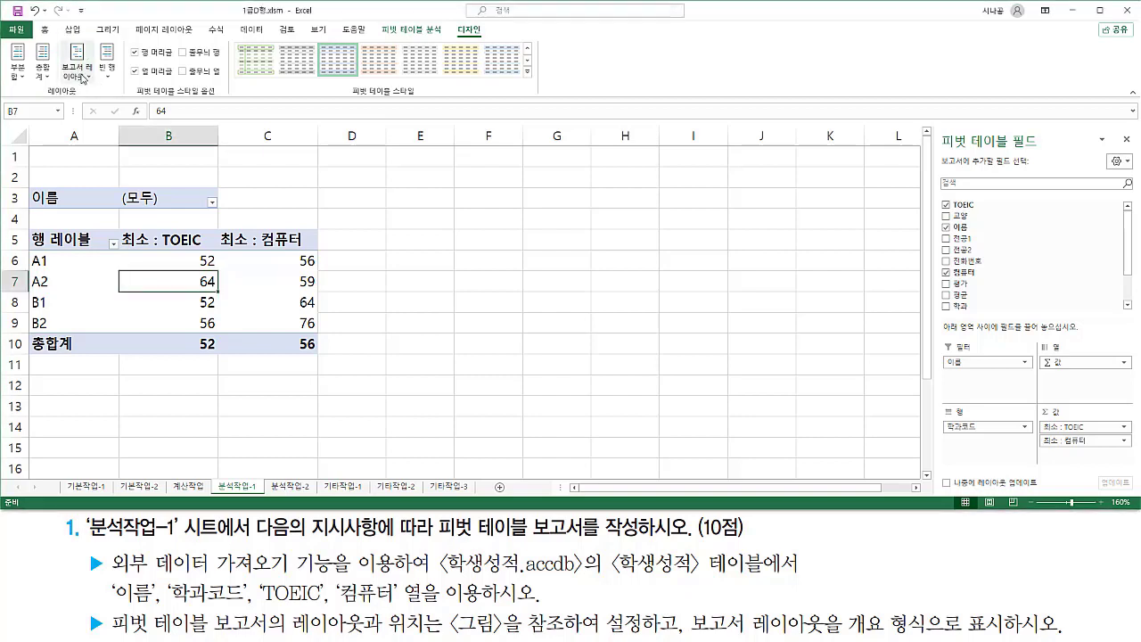
pyautogui.click(82, 77)
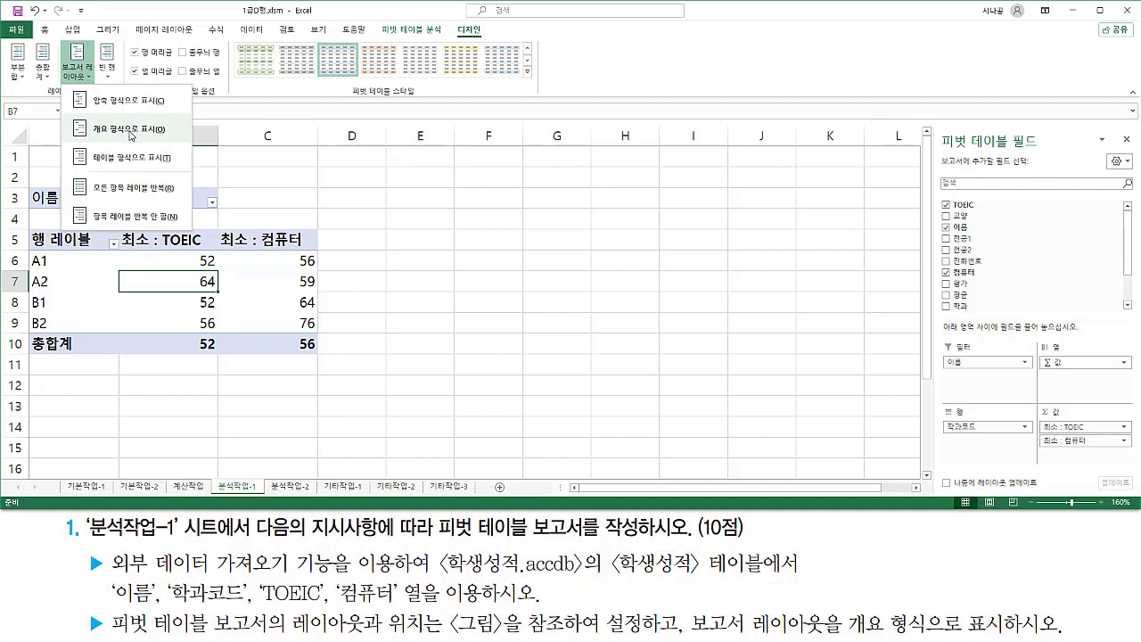
pyautogui.click(129, 131)
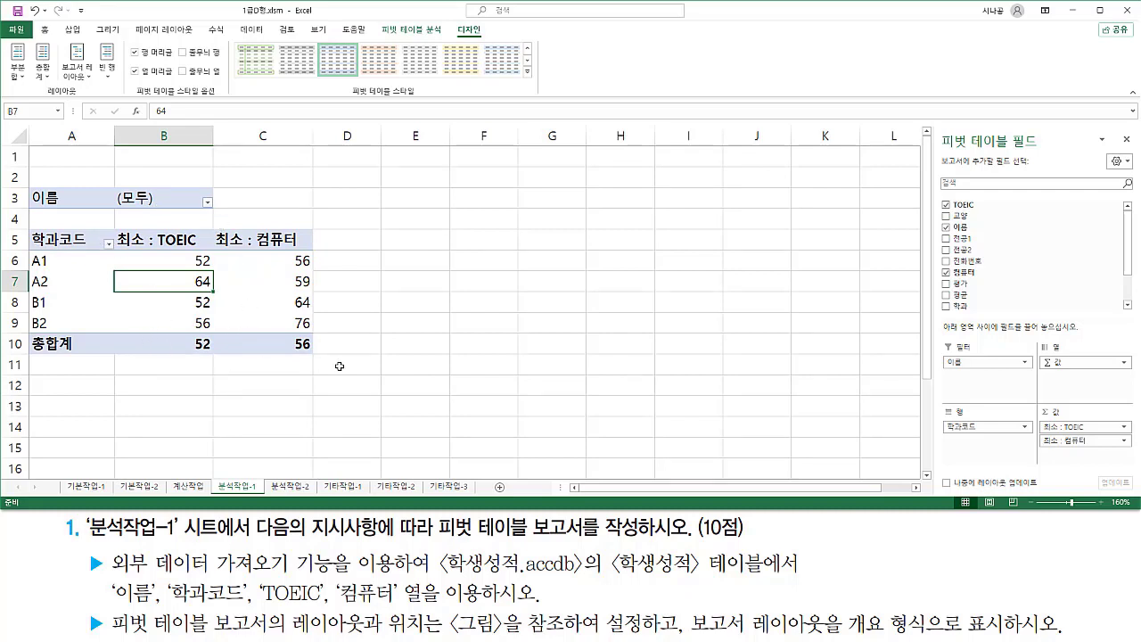
pyautogui.moveTo(85, 548); pyautogui.dragTo(1059, 633)
pyautogui.press('Escape')
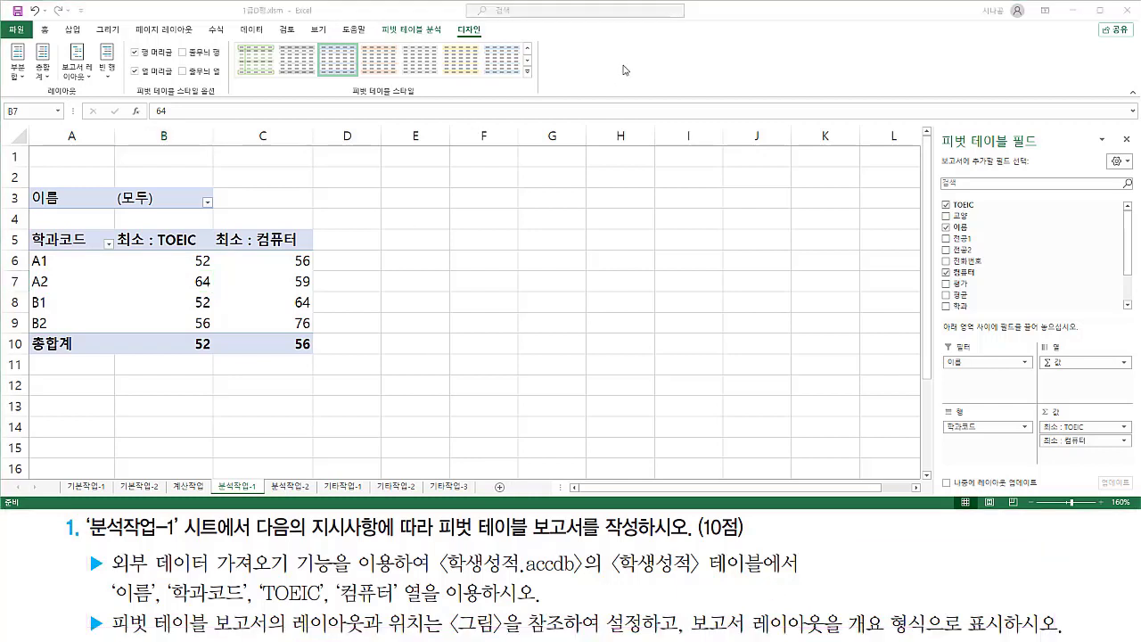
pyautogui.click(625, 69)
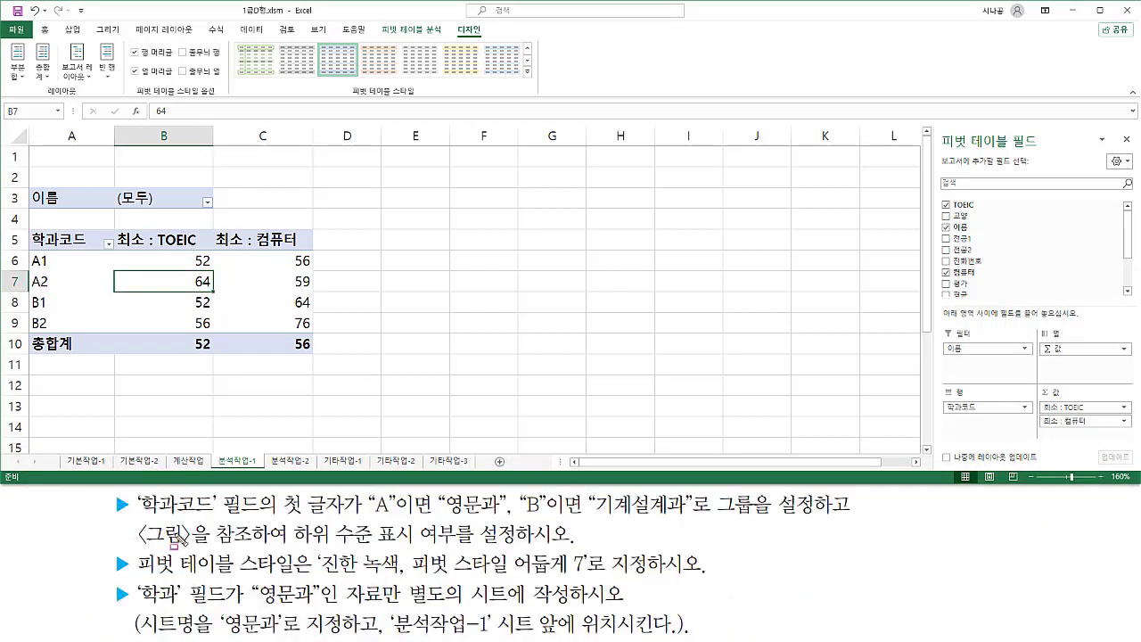
pyautogui.moveTo(138, 515); pyautogui.dragTo(217, 514)
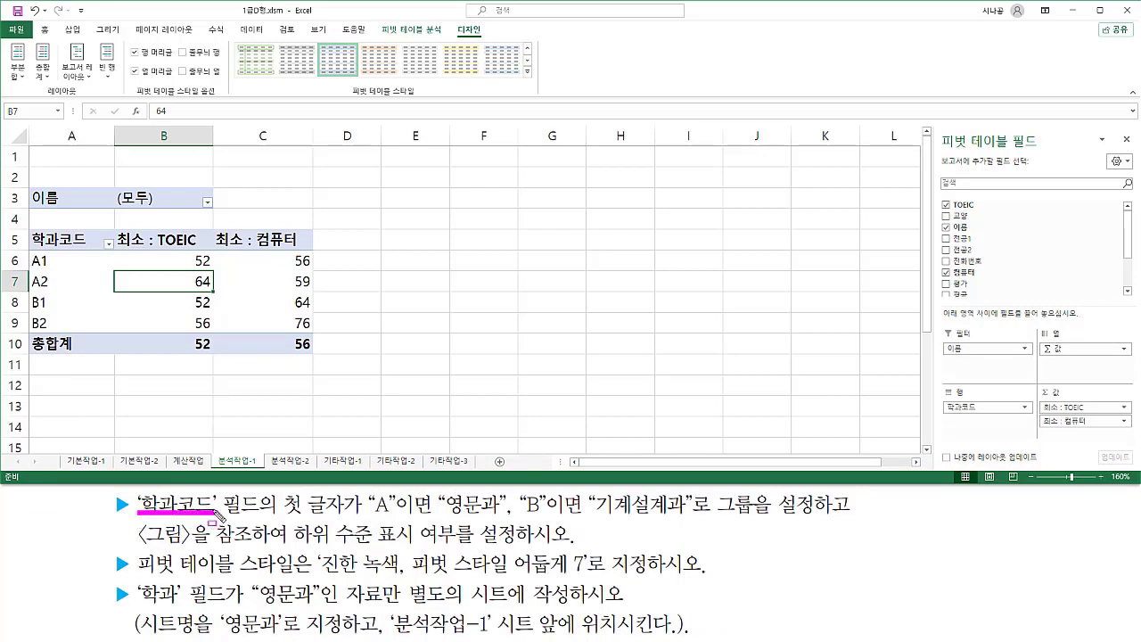
pyautogui.moveTo(26, 228)
pyautogui.mouseDown()
pyautogui.moveTo(81, 328)
pyautogui.moveTo(98, 332)
pyautogui.mouseUp()
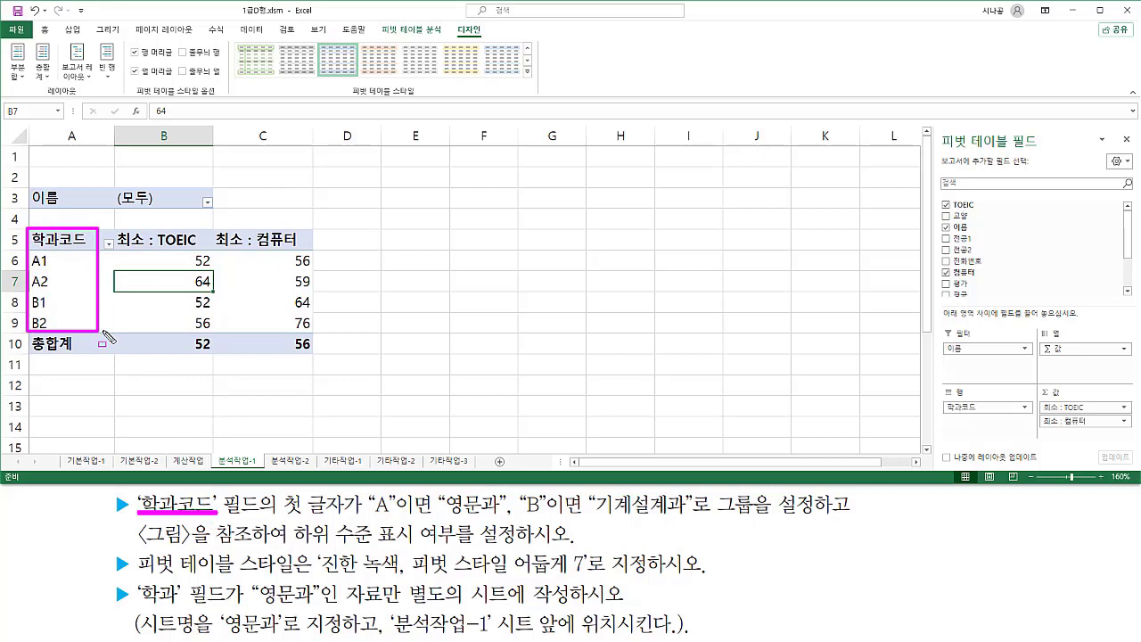
pyautogui.moveTo(282, 516)
pyautogui.mouseDown()
pyautogui.moveTo(401, 517)
pyautogui.moveTo(446, 495)
pyautogui.moveTo(499, 521)
pyautogui.moveTo(825, 523)
pyautogui.mouseUp()
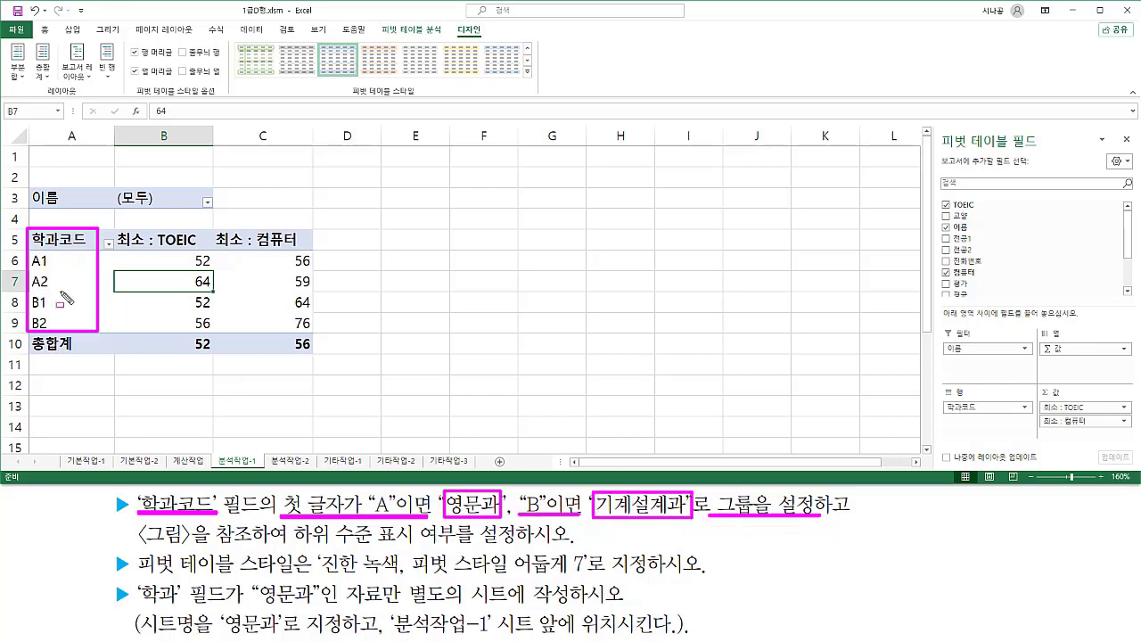
pyautogui.moveTo(31, 252)
pyautogui.mouseDown()
pyautogui.moveTo(60, 285)
pyautogui.moveTo(38, 300)
pyautogui.moveTo(36, 333)
pyautogui.moveTo(56, 330)
pyautogui.mouseUp()
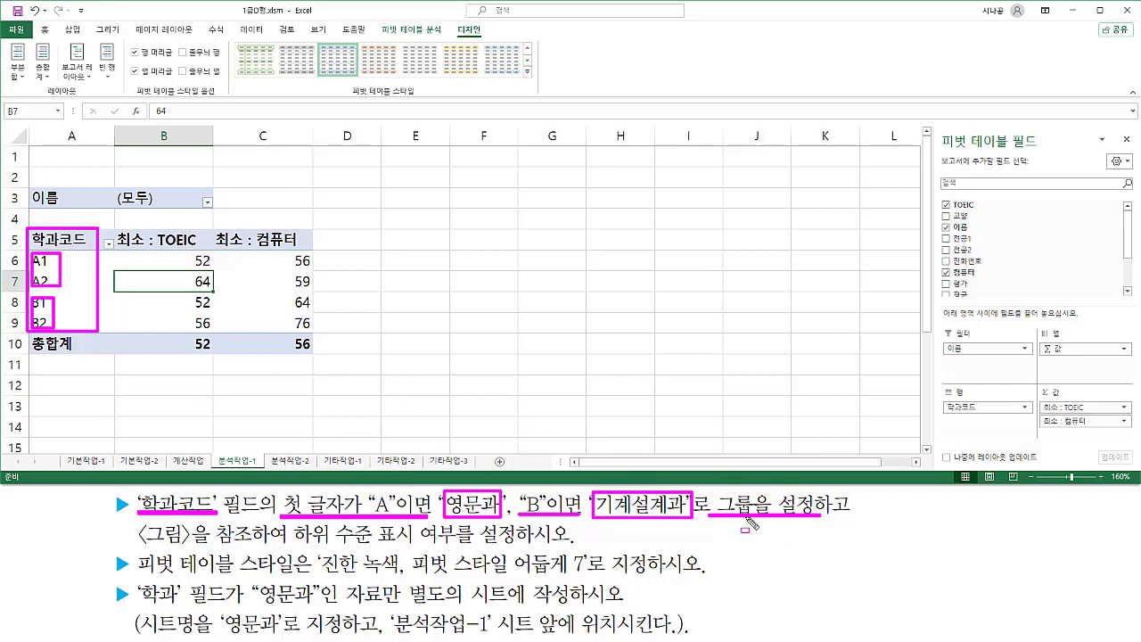
pyautogui.press('Escape')
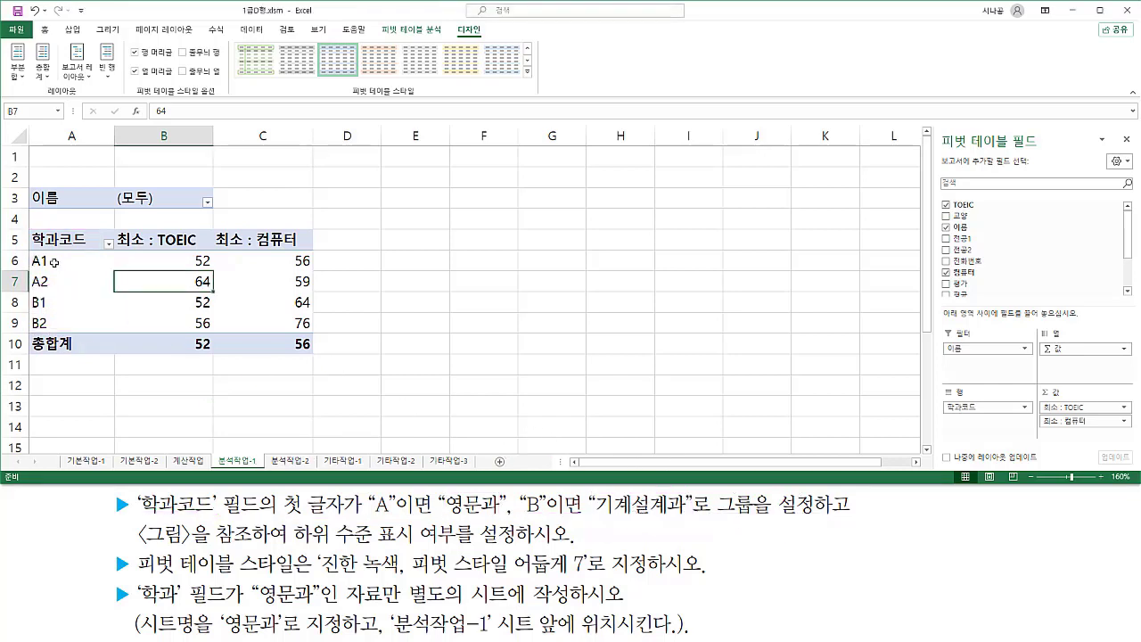
# Group the A1 and A2 items of the 학과코드 row field.
pyautogui.moveTo(55, 264); pyautogui.dragTo(52, 278)
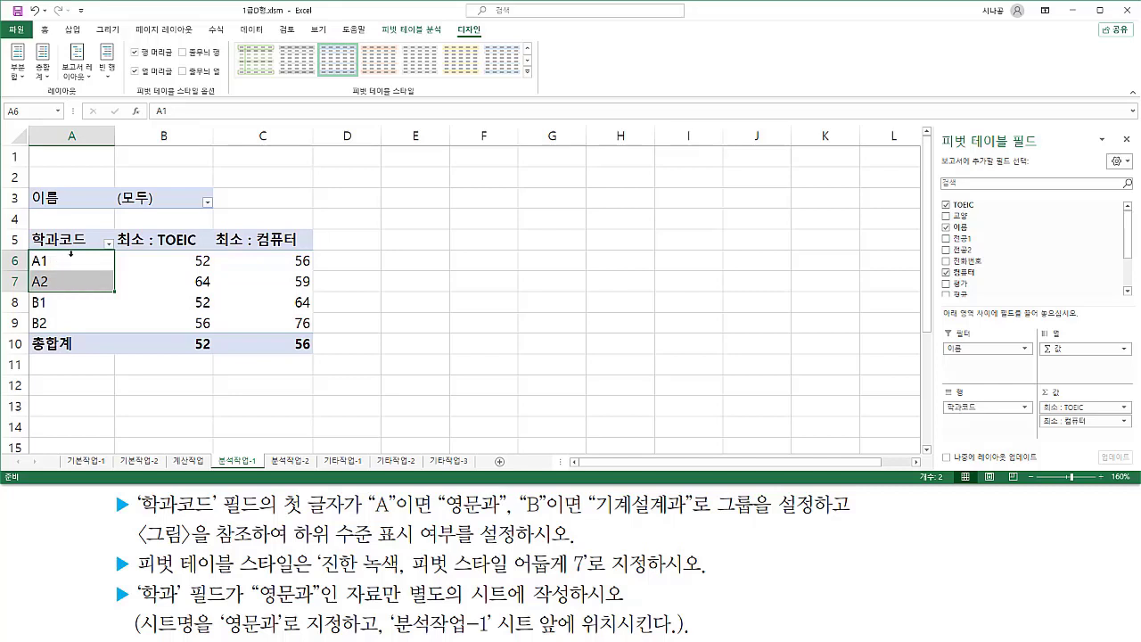
pyautogui.rightClick(79, 262)
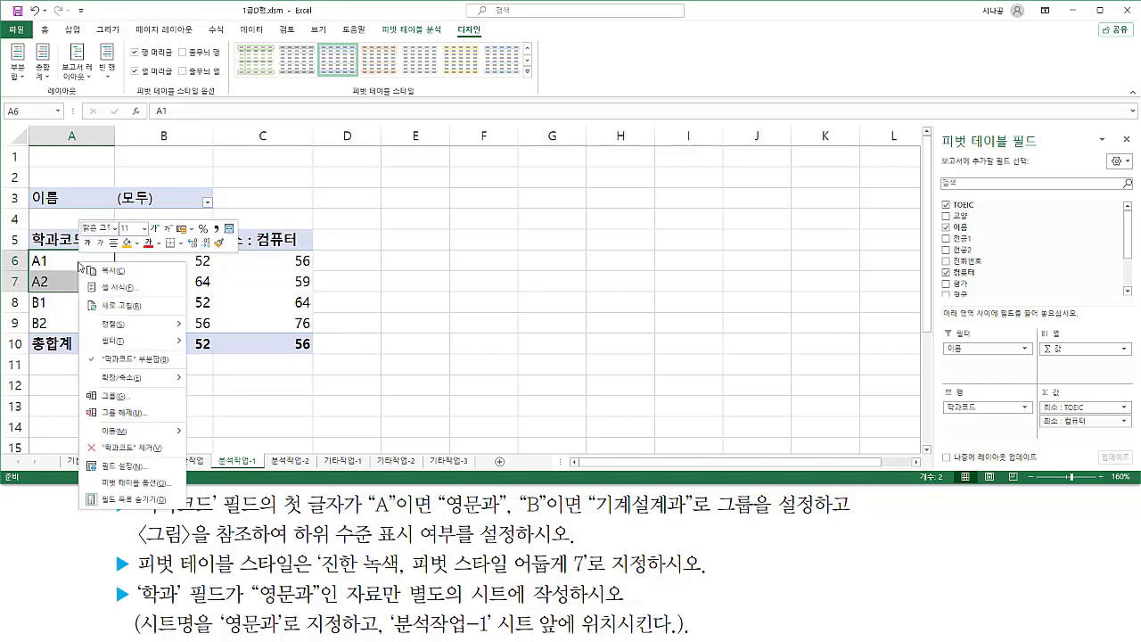
pyautogui.click(116, 397)
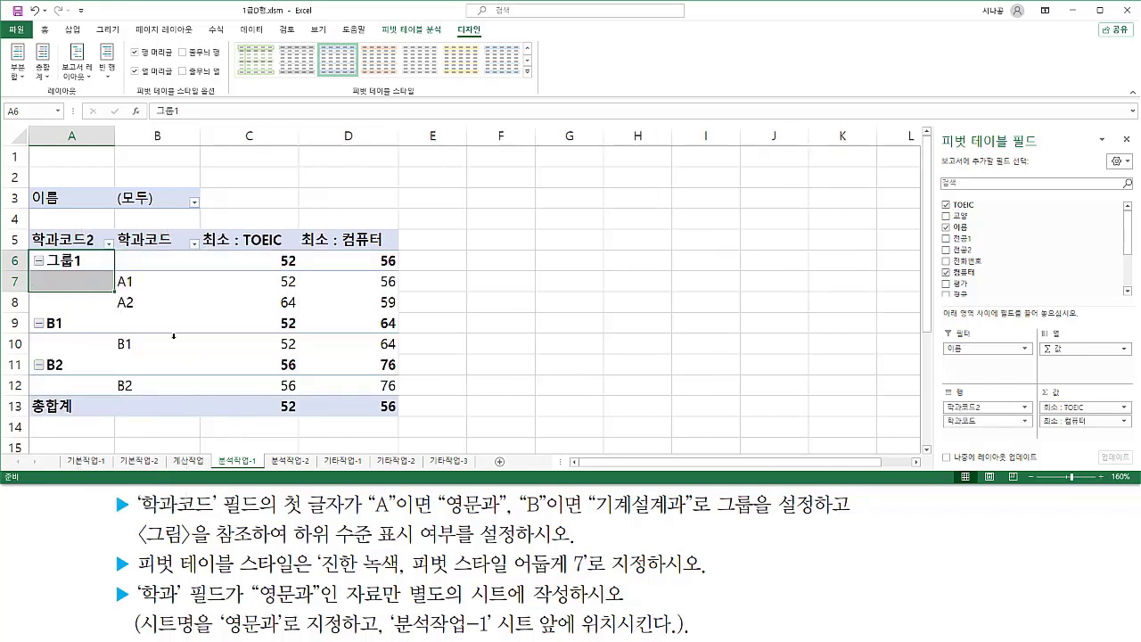
# Rename the group containing A1 and A2 in cell A6 as 영문과.
pyautogui.click(65, 260)
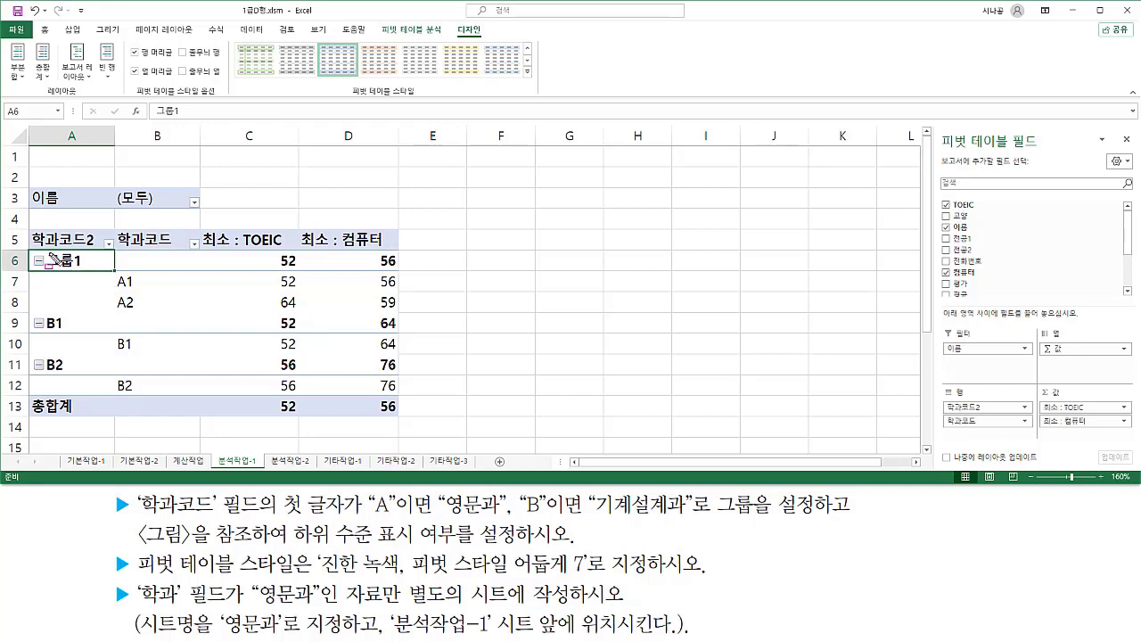
pyautogui.moveTo(46, 249)
pyautogui.mouseDown()
pyautogui.moveTo(50, 265)
pyautogui.moveTo(90, 270)
pyautogui.mouseUp()
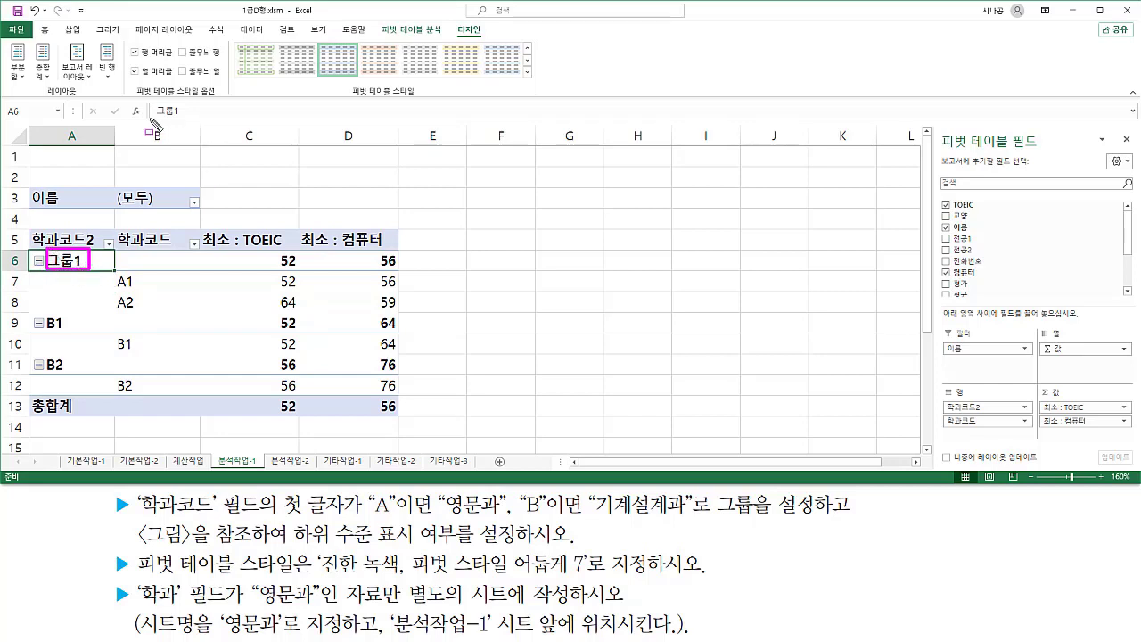
pyautogui.moveTo(150, 118); pyautogui.dragTo(222, 105)
pyautogui.press('Escape')
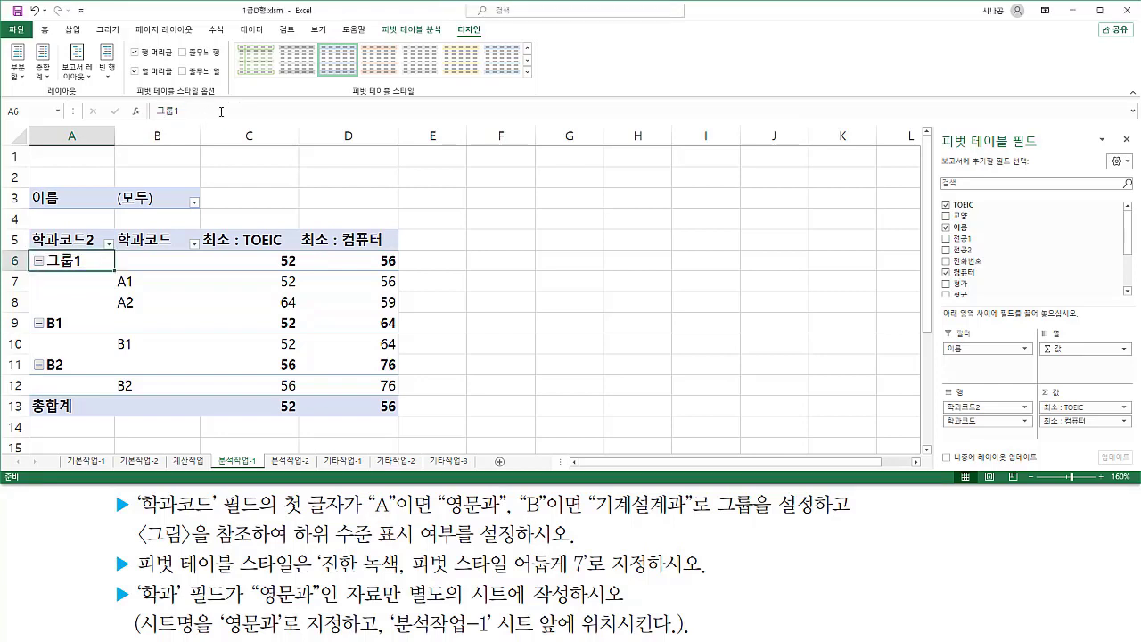
pyautogui.click(219, 111)
pyautogui.press('BackSpace')
pyautogui.press('BackSpace')
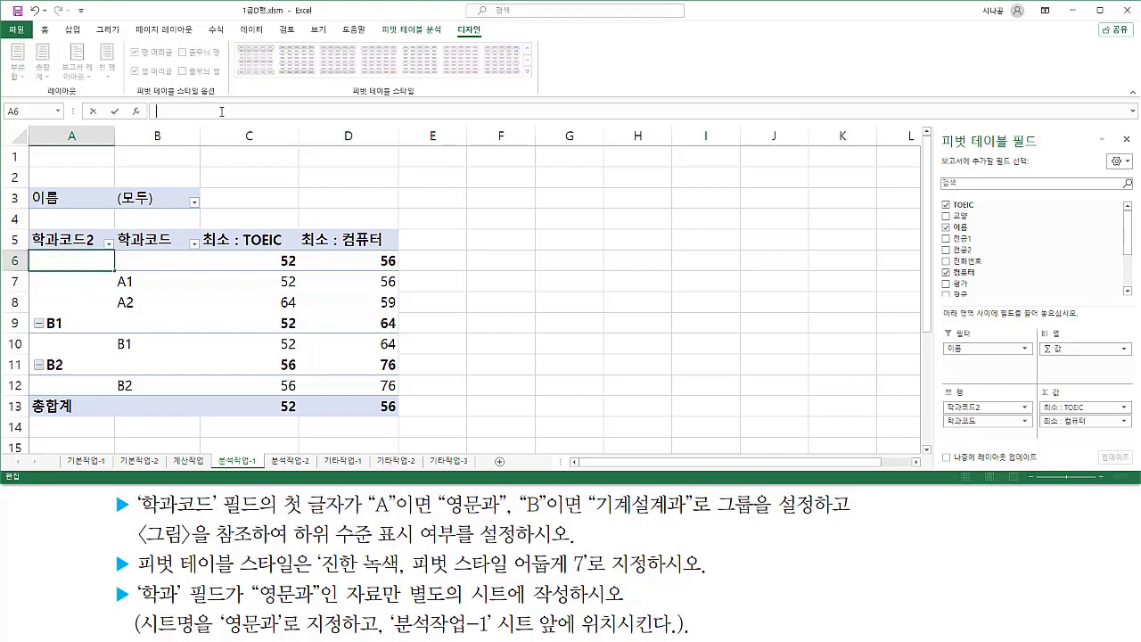
pyautogui.write('dudansrhk')
pyautogui.press('Return')
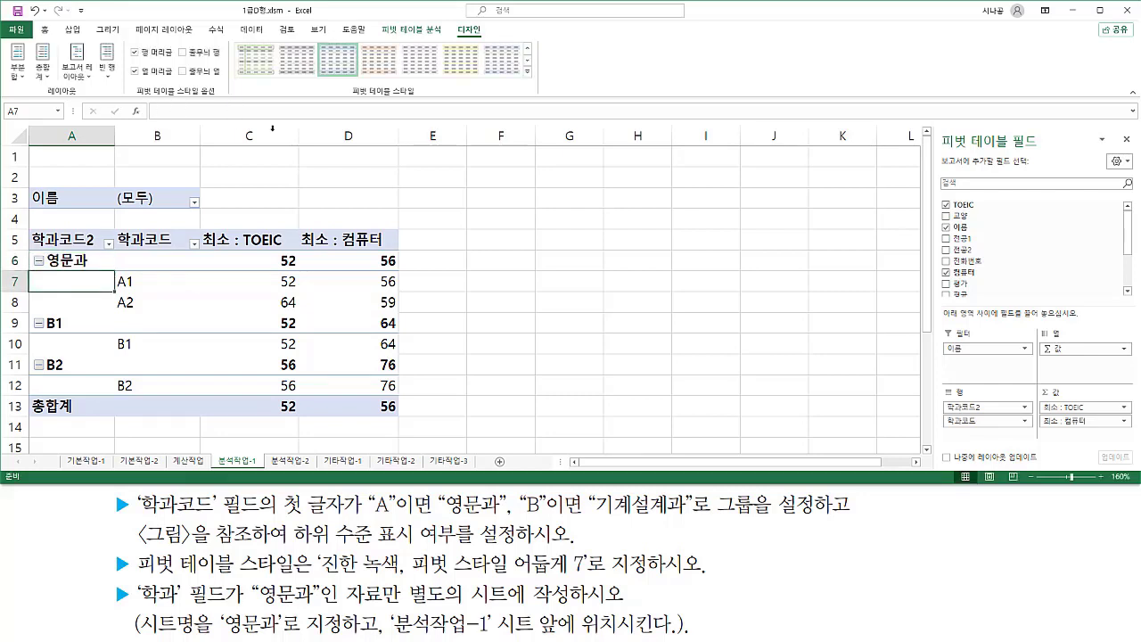
# Group the B1 and B2 items in the PivotTable's outer row field.
pyautogui.moveTo(519, 515); pyautogui.dragTo(687, 515)
pyautogui.press('Escape')
pyautogui.moveTo(73, 319); pyautogui.dragTo(87, 375)
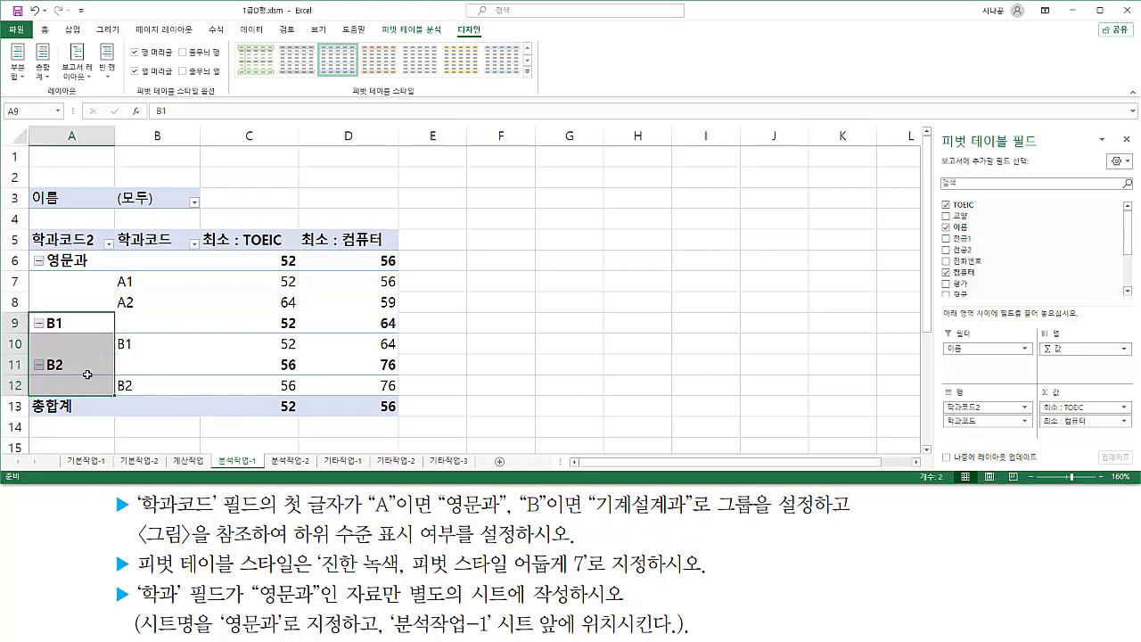
pyautogui.rightClick(74, 323)
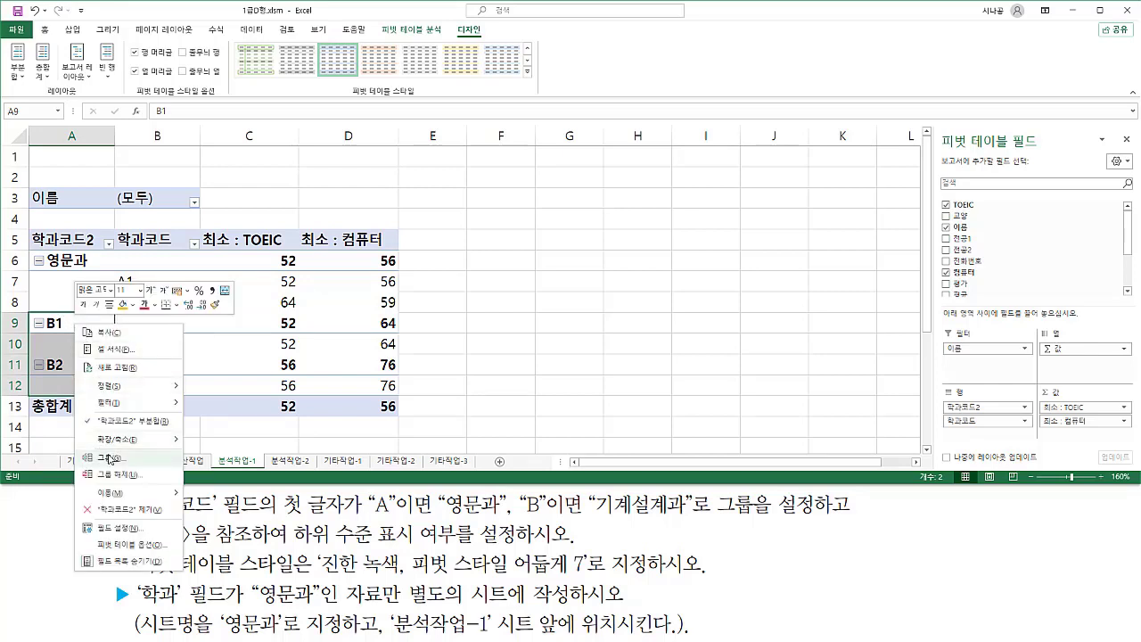
pyautogui.click(110, 458)
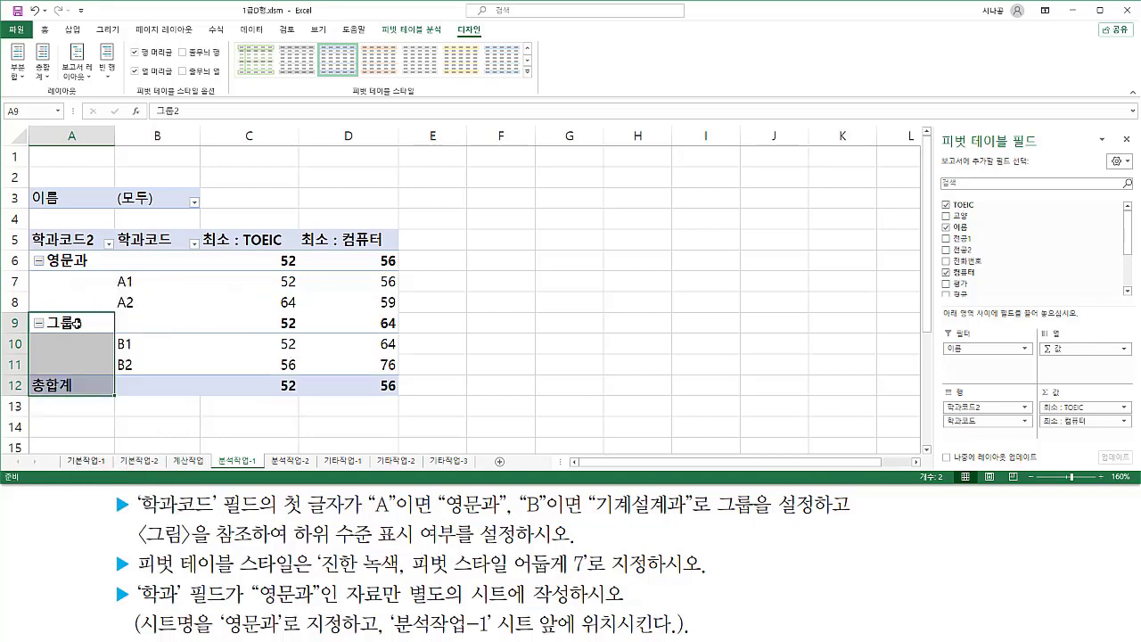
# Rename the group containing B1 and B2 in cell A9 as 기계설계과.
pyautogui.click(75, 323)
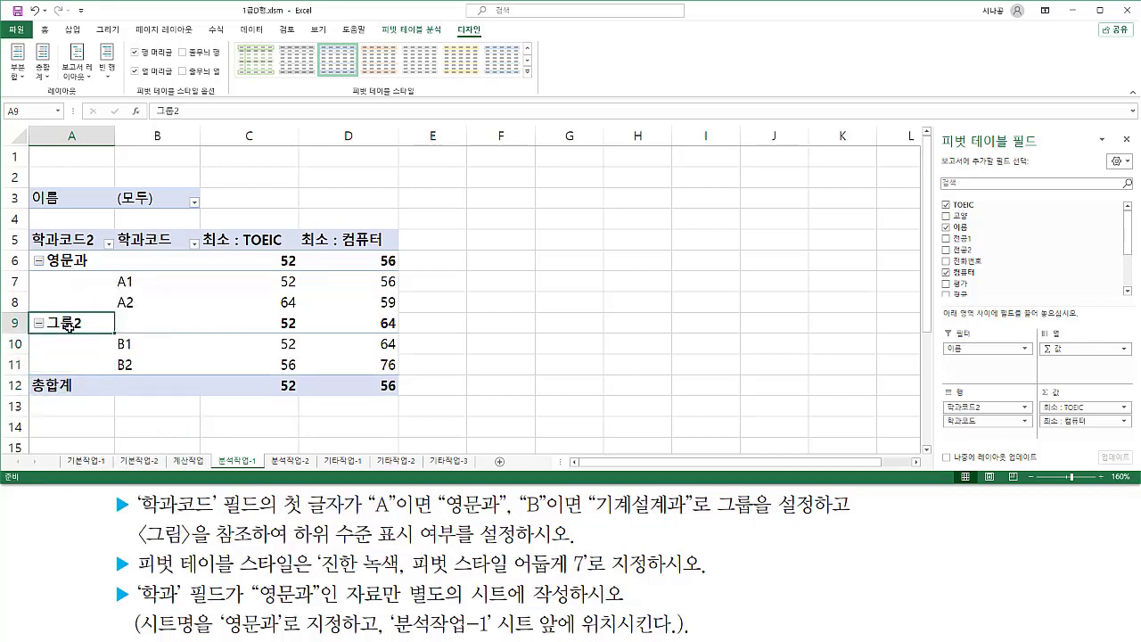
pyautogui.click(179, 111)
pyautogui.click(193, 110)
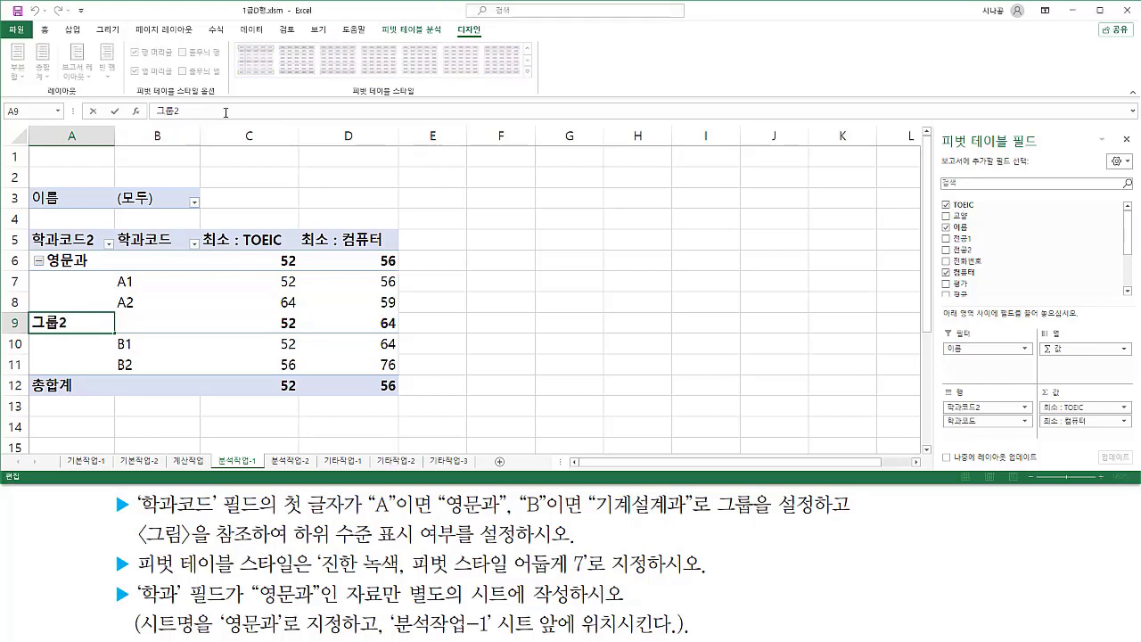
pyautogui.press('BackSpace')
pyautogui.press('BackSpace')
pyautogui.press('BackSpace')
pyautogui.write('기계설계과')
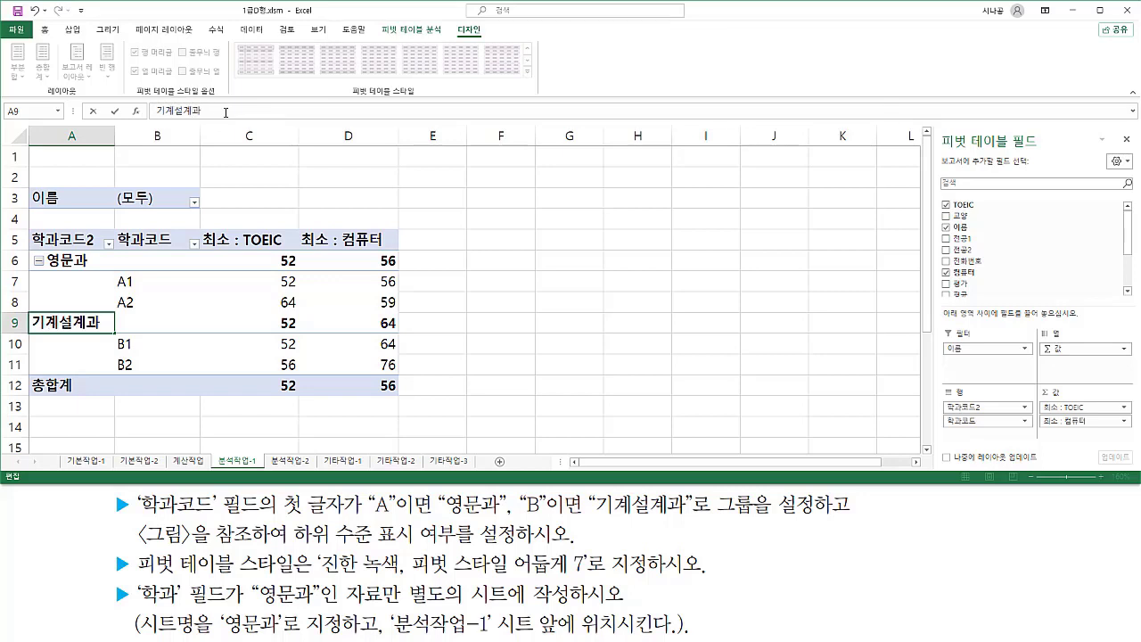
pyautogui.press('Return')
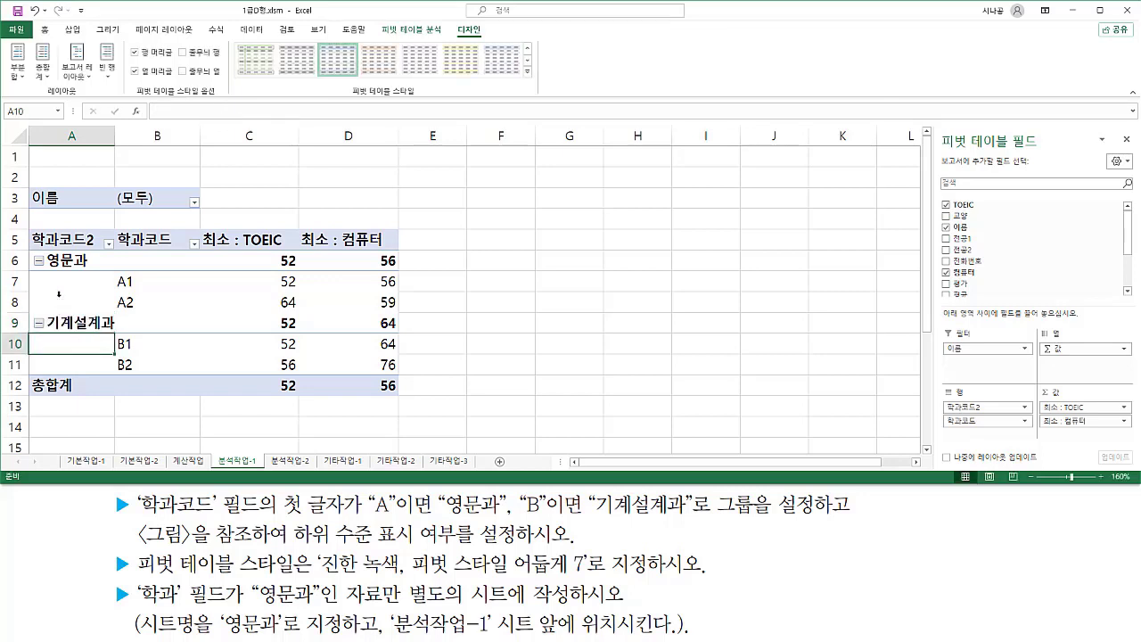
pyautogui.moveTo(46, 272); pyautogui.dragTo(91, 272)
pyautogui.moveTo(48, 330); pyautogui.dragTo(113, 330)
pyautogui.moveTo(137, 522)
pyautogui.mouseDown()
pyautogui.moveTo(157, 548)
pyautogui.moveTo(530, 549)
pyautogui.mouseUp()
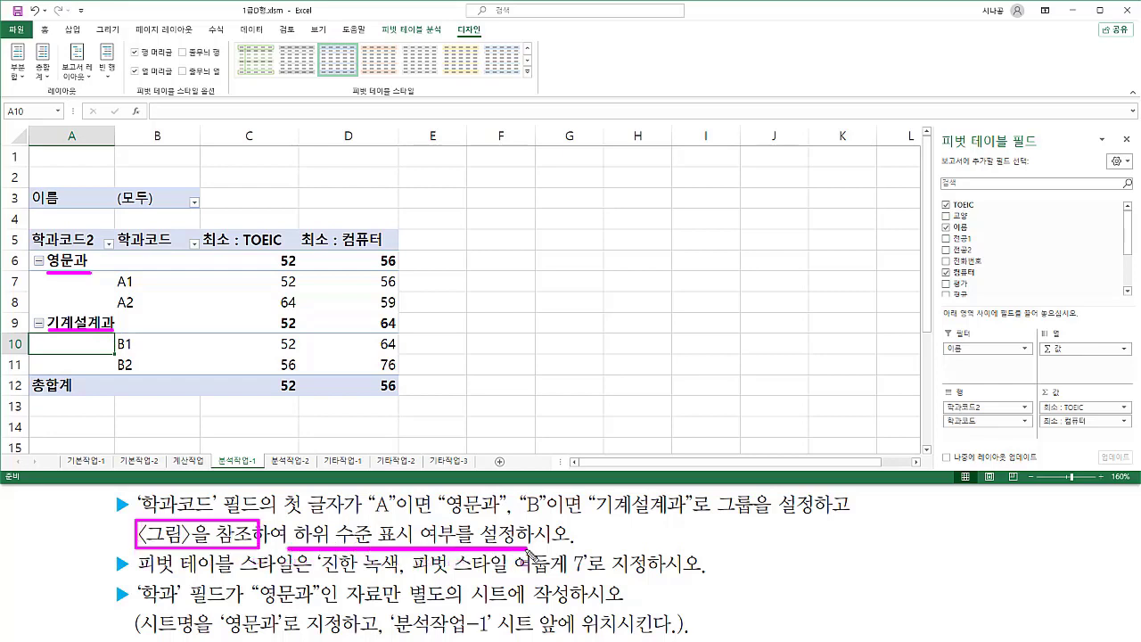
pyautogui.press('Escape')
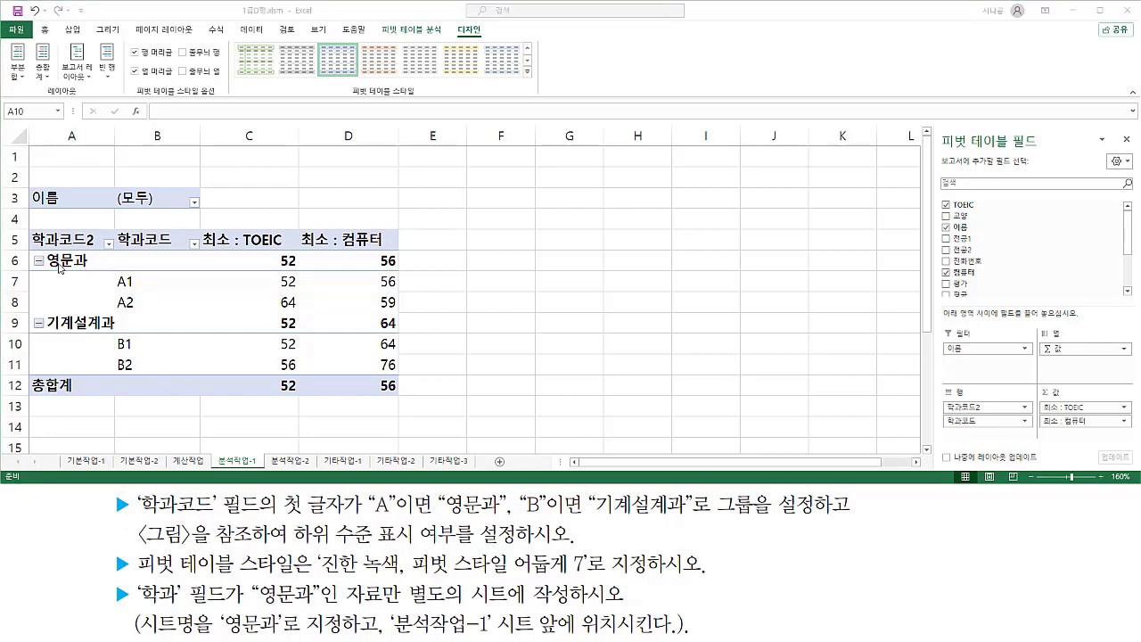
pyautogui.moveTo(43, 251); pyautogui.dragTo(93, 271)
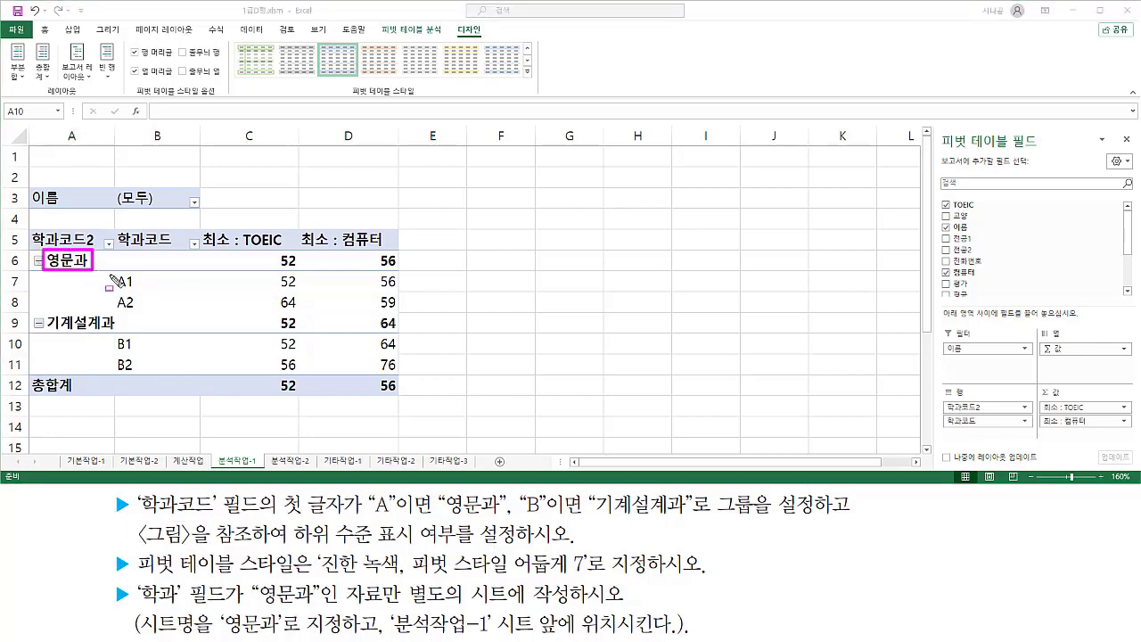
pyautogui.moveTo(111, 267); pyautogui.dragTo(140, 310)
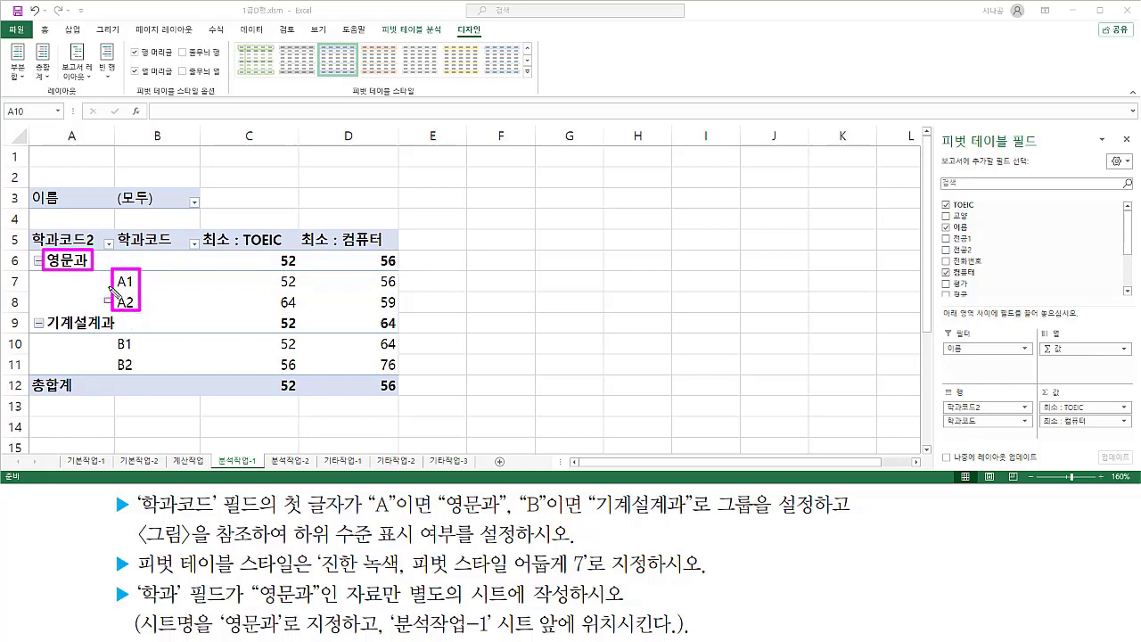
pyautogui.moveTo(43, 311)
pyautogui.mouseDown()
pyautogui.moveTo(114, 332)
pyautogui.moveTo(119, 366)
pyautogui.moveTo(139, 373)
pyautogui.mouseUp()
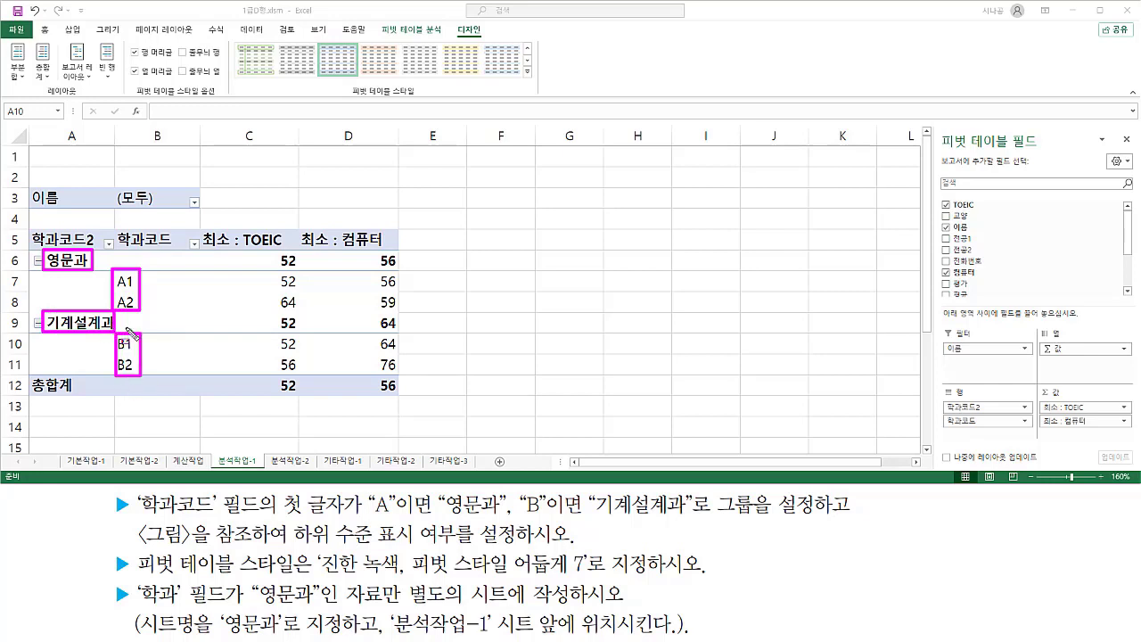
pyautogui.press('Escape')
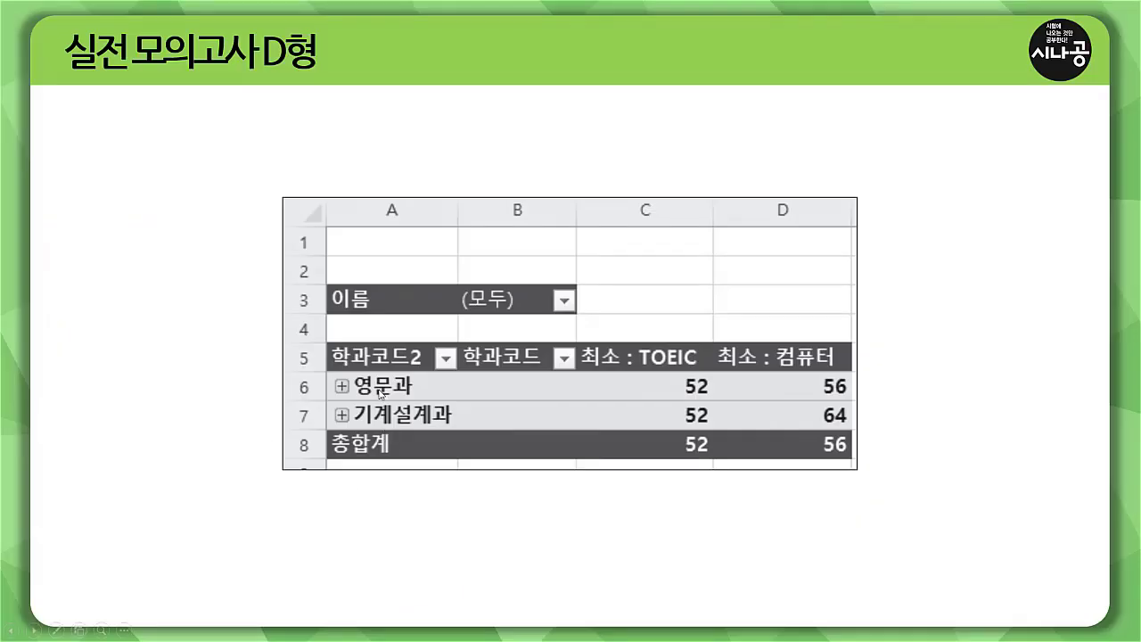
pyautogui.moveTo(357, 396); pyautogui.dragTo(422, 396)
pyautogui.moveTo(353, 425); pyautogui.dragTo(452, 425)
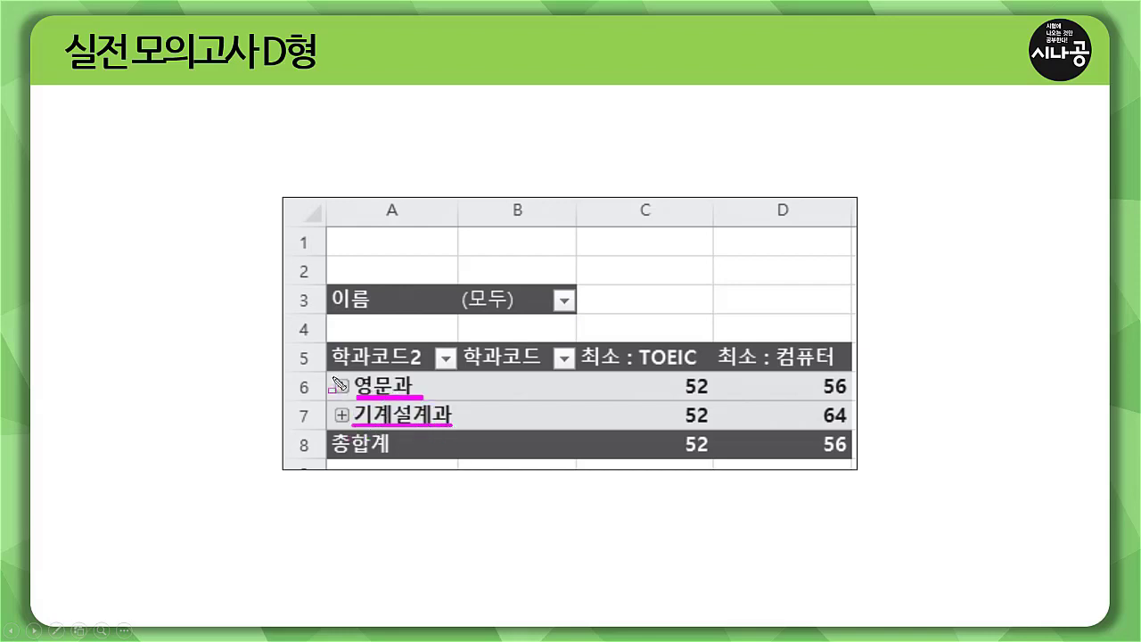
pyautogui.moveTo(335, 375)
pyautogui.mouseDown()
pyautogui.moveTo(335, 419)
pyautogui.moveTo(348, 429)
pyautogui.moveTo(348, 376)
pyautogui.mouseUp()
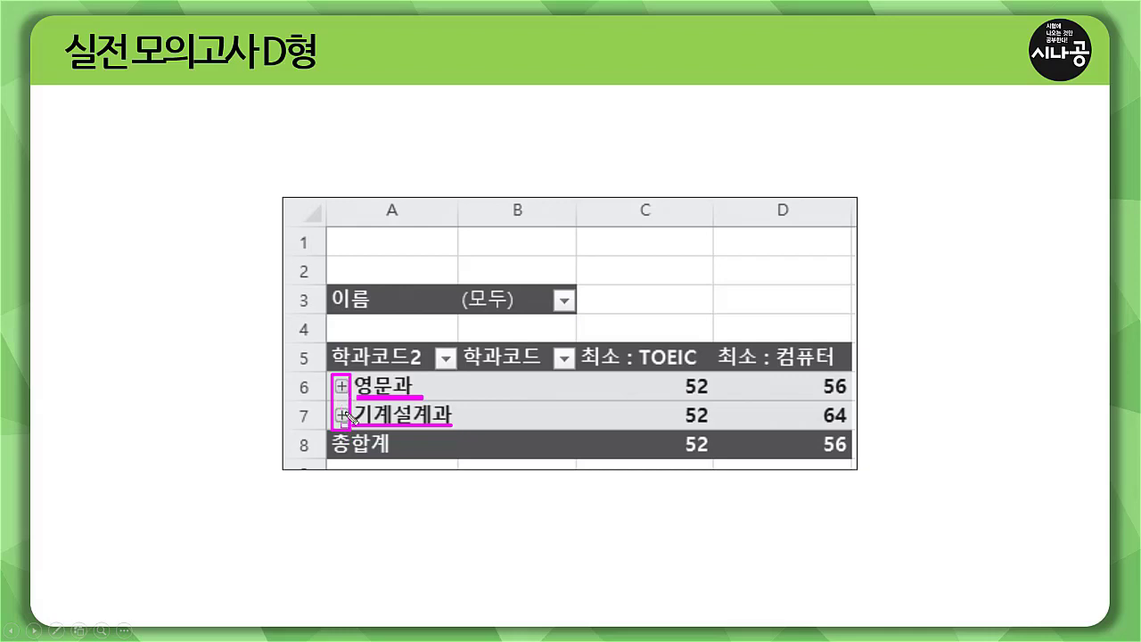
pyautogui.moveTo(475, 371); pyautogui.dragTo(489, 373)
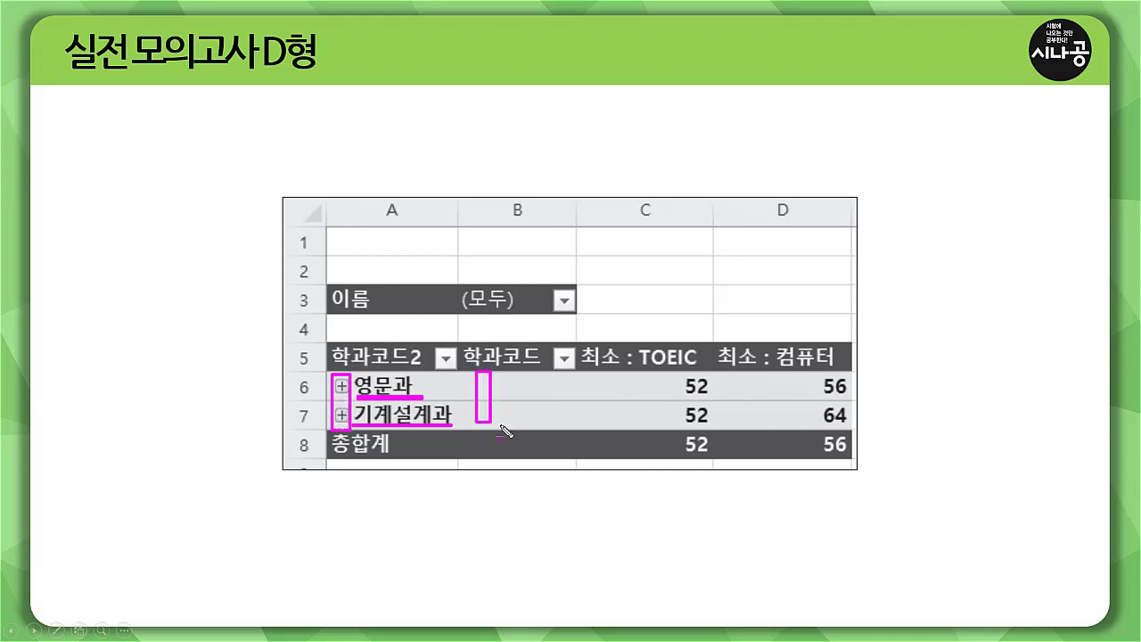
pyautogui.moveTo(502, 428); pyautogui.dragTo(535, 428)
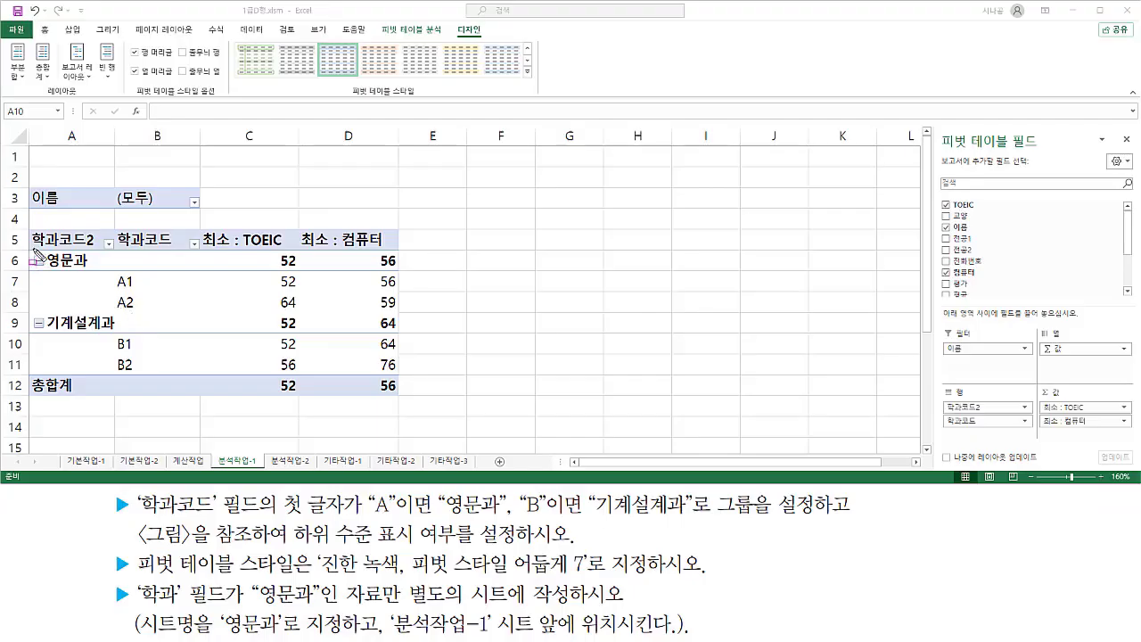
pyautogui.moveTo(33, 249)
pyautogui.mouseDown()
pyautogui.moveTo(53, 283)
pyautogui.moveTo(47, 336)
pyautogui.mouseUp()
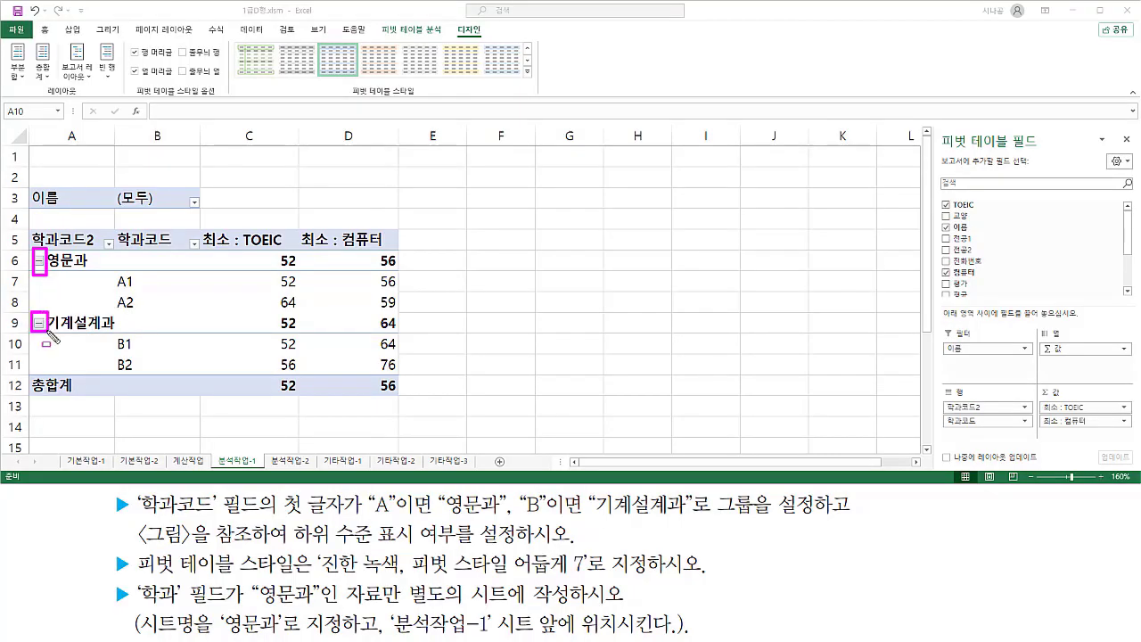
# Collapse the 영문과 and 기계설계과 groups in the PivotTable so their lower-level 학과코드 items are hidden.
pyautogui.press('Escape')
pyautogui.click(39, 262)
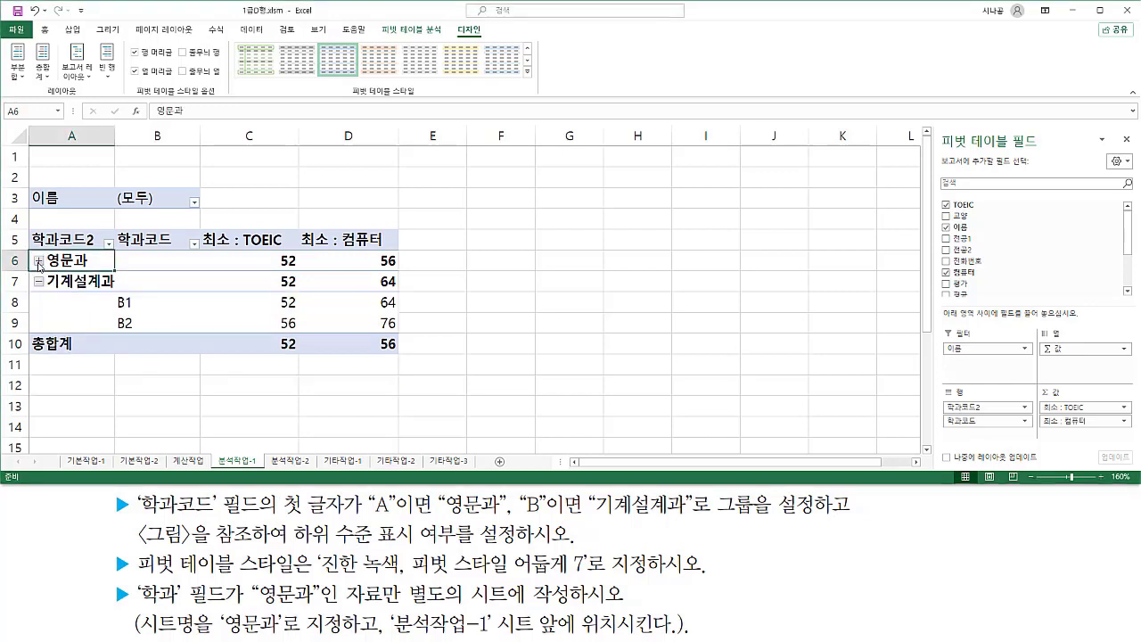
pyautogui.click(39, 282)
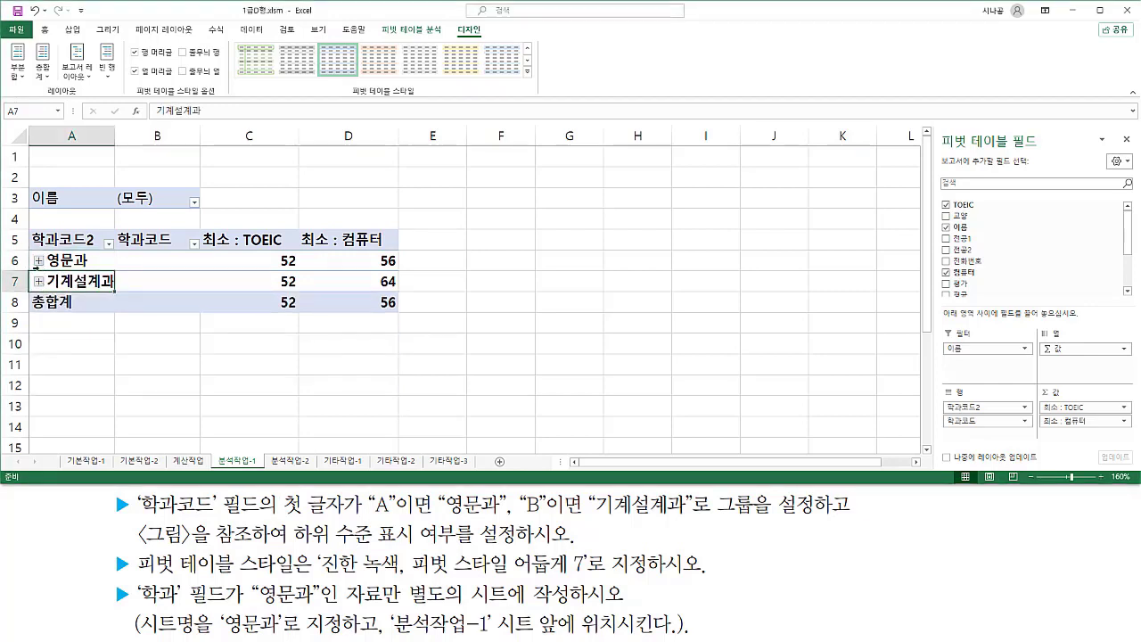
pyautogui.moveTo(32, 252); pyautogui.dragTo(49, 294)
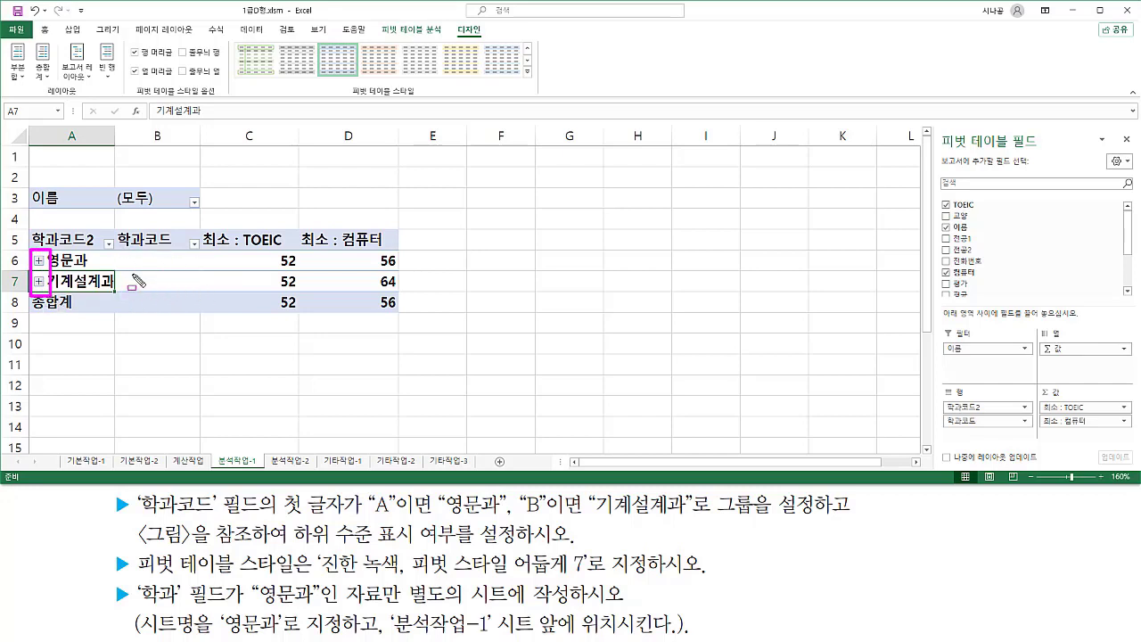
pyautogui.press('Escape')
pyautogui.hotkey('ctrl', '2')
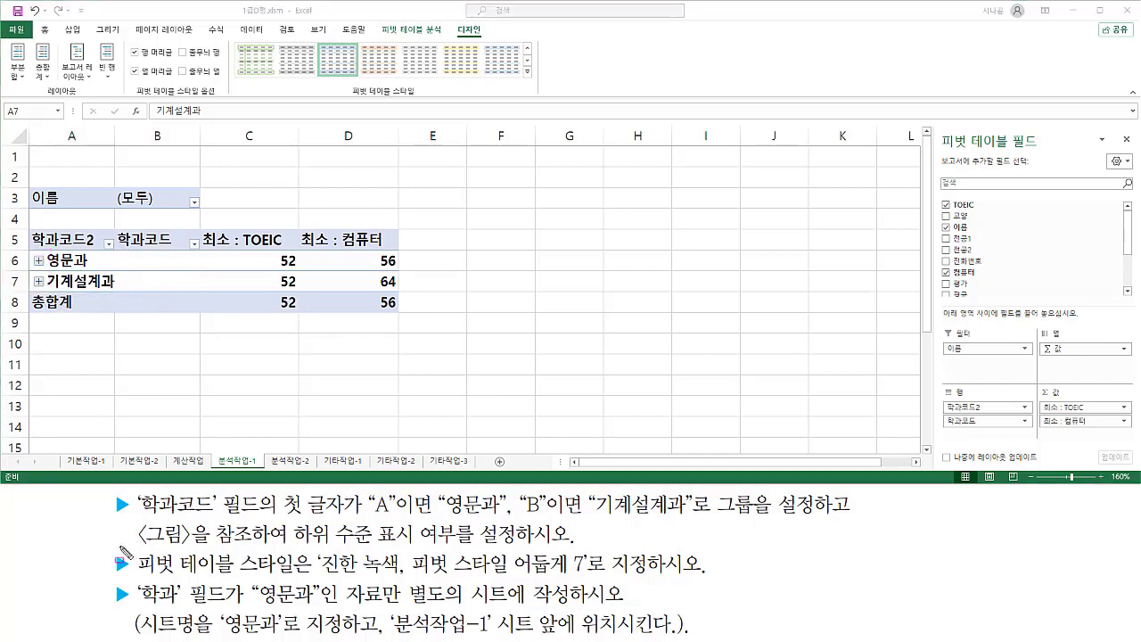
pyautogui.moveTo(100, 545); pyautogui.dragTo(825, 544)
pyautogui.moveTo(132, 578)
pyautogui.mouseDown()
pyautogui.moveTo(570, 589)
pyautogui.moveTo(709, 575)
pyautogui.mouseUp()
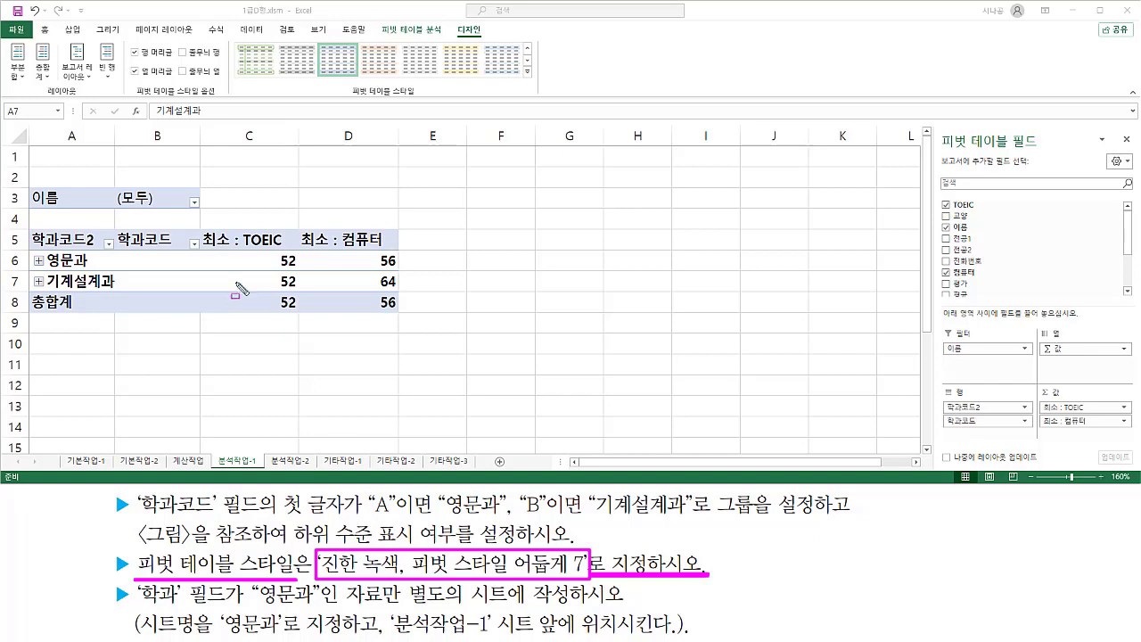
# Apply the PivotTable style 진한 녹색, 피벗 스타일 어둡게 7 to the PivotTable on 분석작업-1.
pyautogui.press('Escape')
pyautogui.click(216, 265)
pyautogui.click(179, 266)
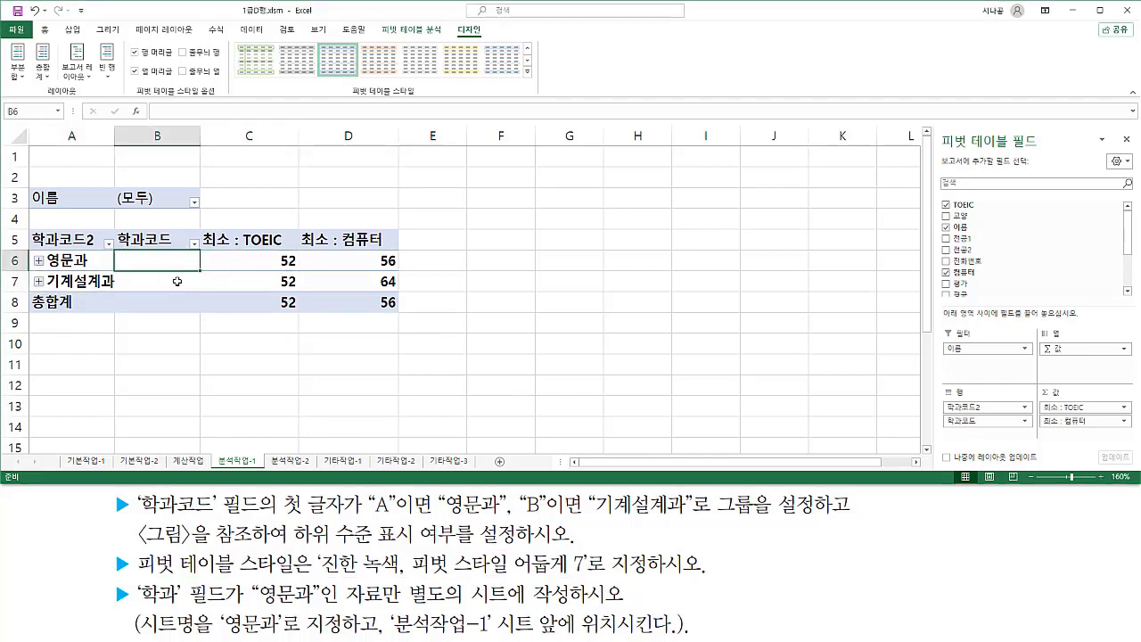
pyautogui.click(177, 285)
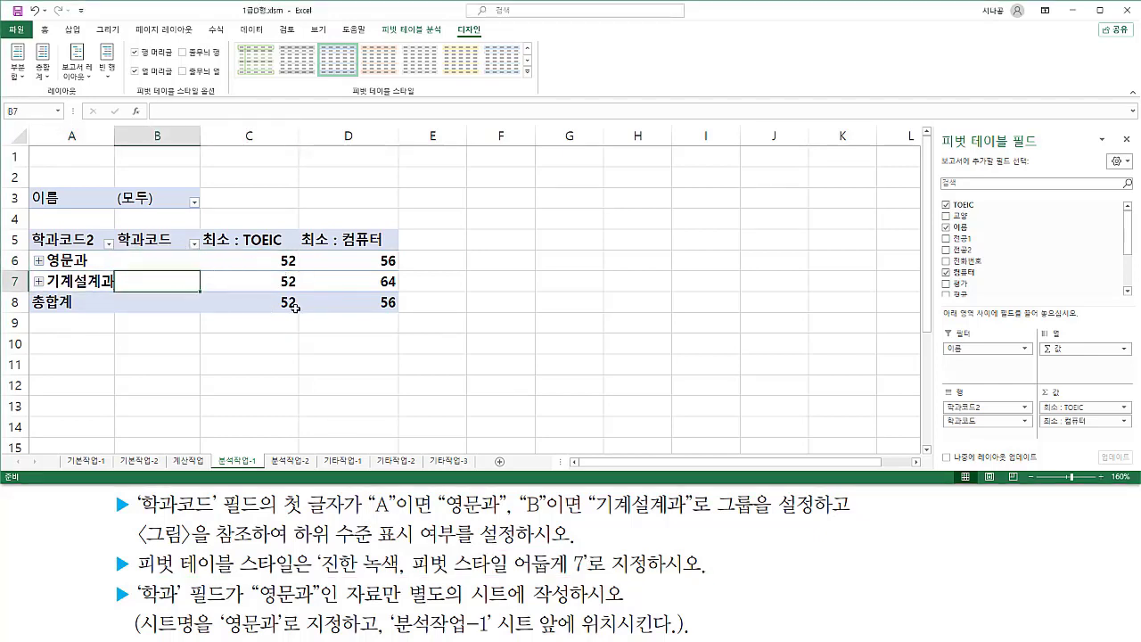
pyautogui.moveTo(452, 18)
pyautogui.mouseDown()
pyautogui.moveTo(468, 40)
pyautogui.moveTo(489, 42)
pyautogui.mouseUp()
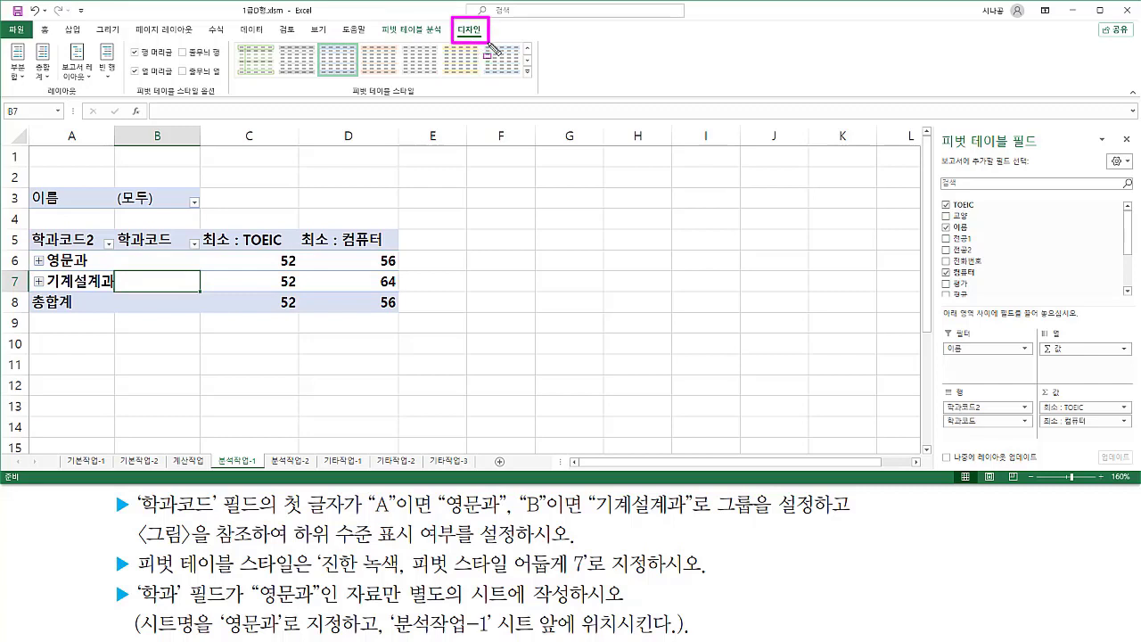
pyautogui.moveTo(353, 100); pyautogui.dragTo(413, 100)
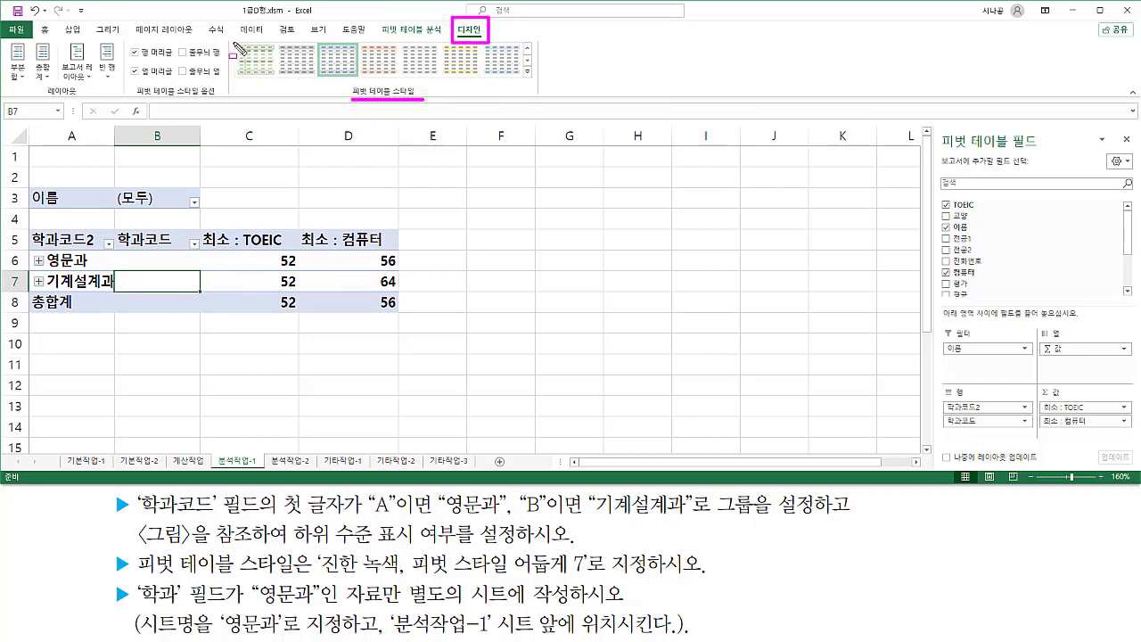
pyautogui.moveTo(234, 41); pyautogui.dragTo(533, 86)
pyautogui.press('Escape')
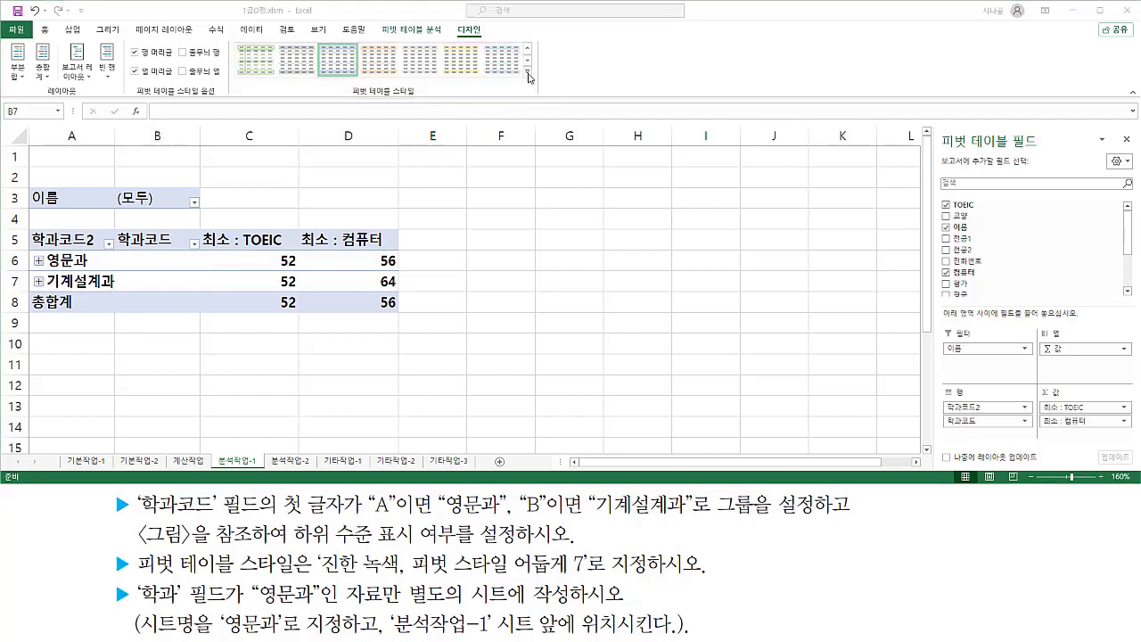
pyautogui.click(529, 75)
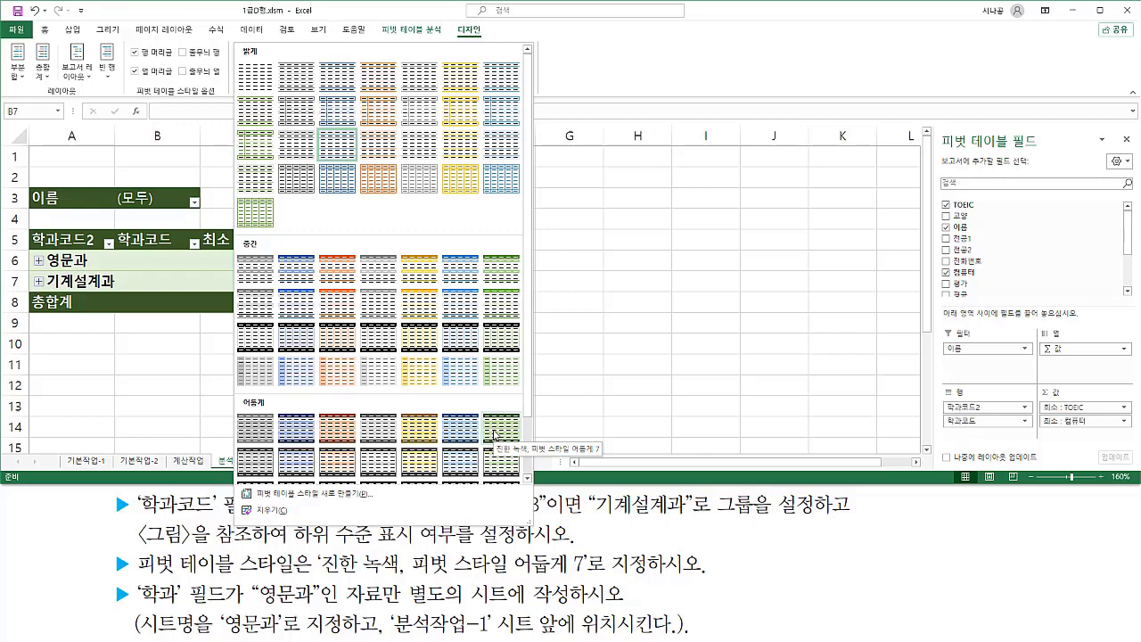
pyautogui.click(494, 435)
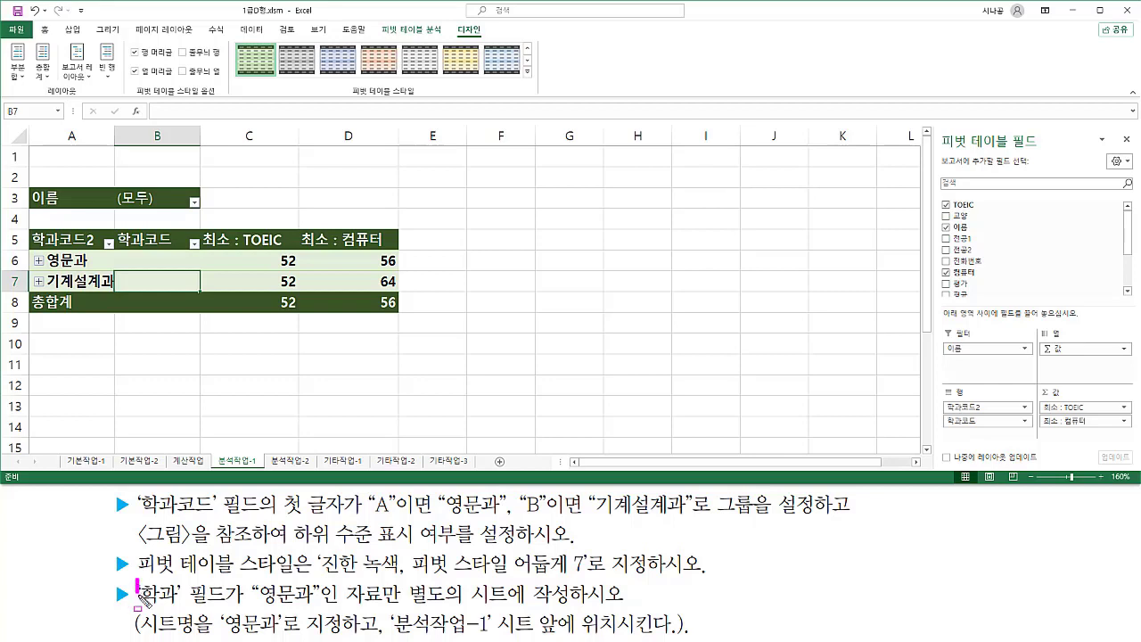
pyautogui.moveTo(135, 579)
pyautogui.mouseDown()
pyautogui.moveTo(184, 610)
pyautogui.moveTo(235, 609)
pyautogui.mouseUp()
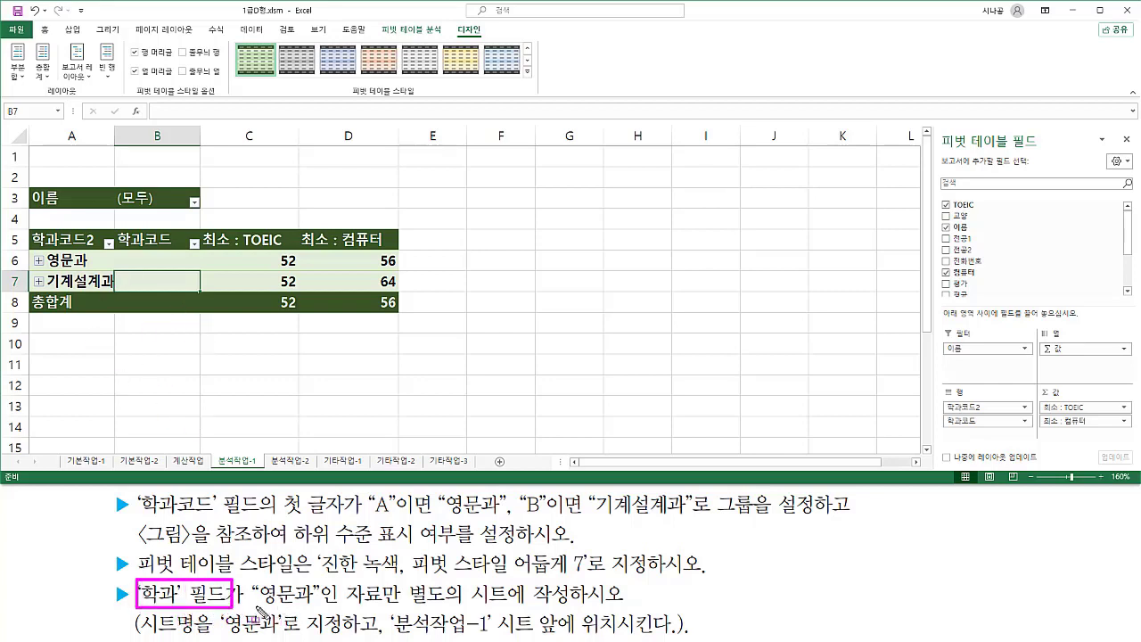
pyautogui.moveTo(255, 612); pyautogui.dragTo(613, 608)
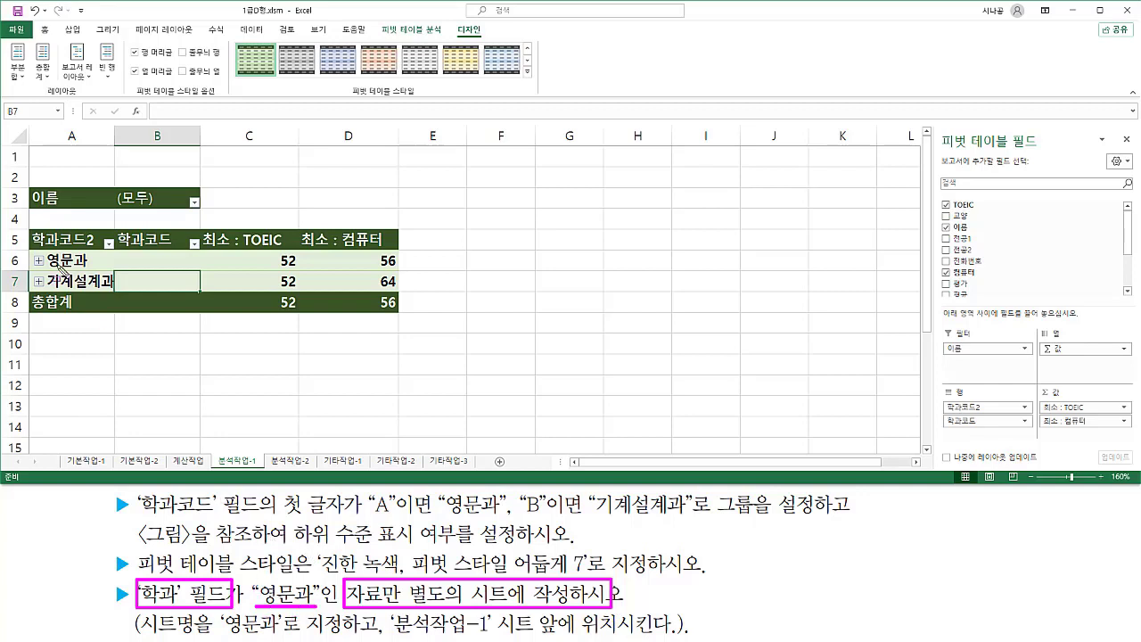
pyautogui.moveTo(38, 251); pyautogui.dragTo(98, 270)
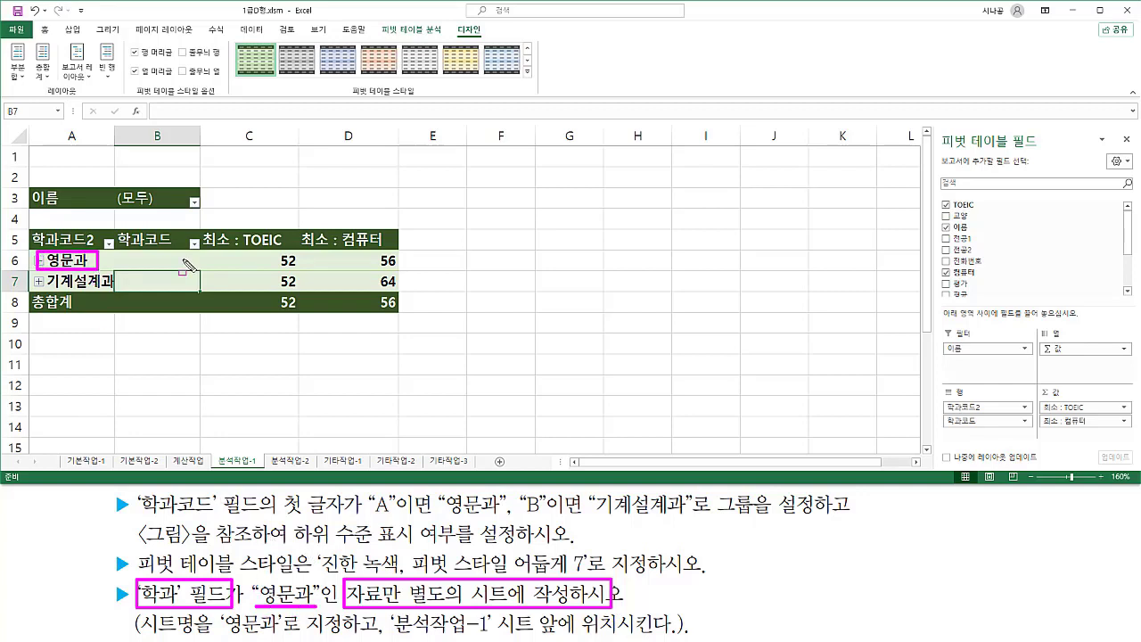
pyautogui.moveTo(276, 254); pyautogui.dragTo(300, 271)
pyautogui.moveTo(379, 251); pyautogui.dragTo(401, 271)
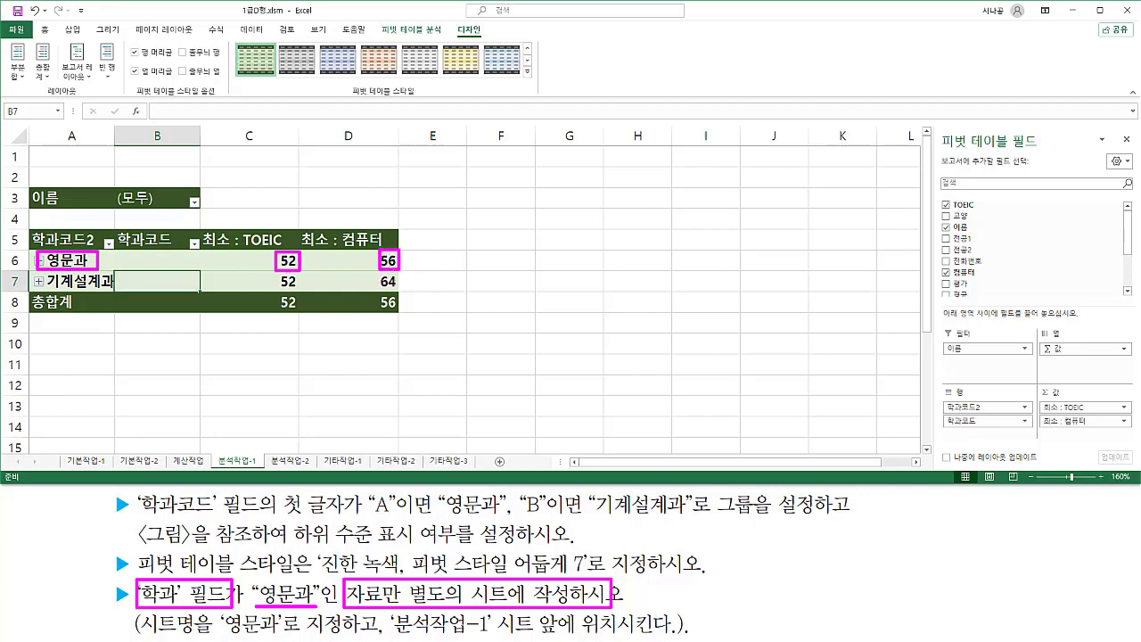
pyautogui.moveTo(286, 249); pyautogui.dragTo(308, 241)
pyautogui.moveTo(393, 263); pyautogui.dragTo(412, 248)
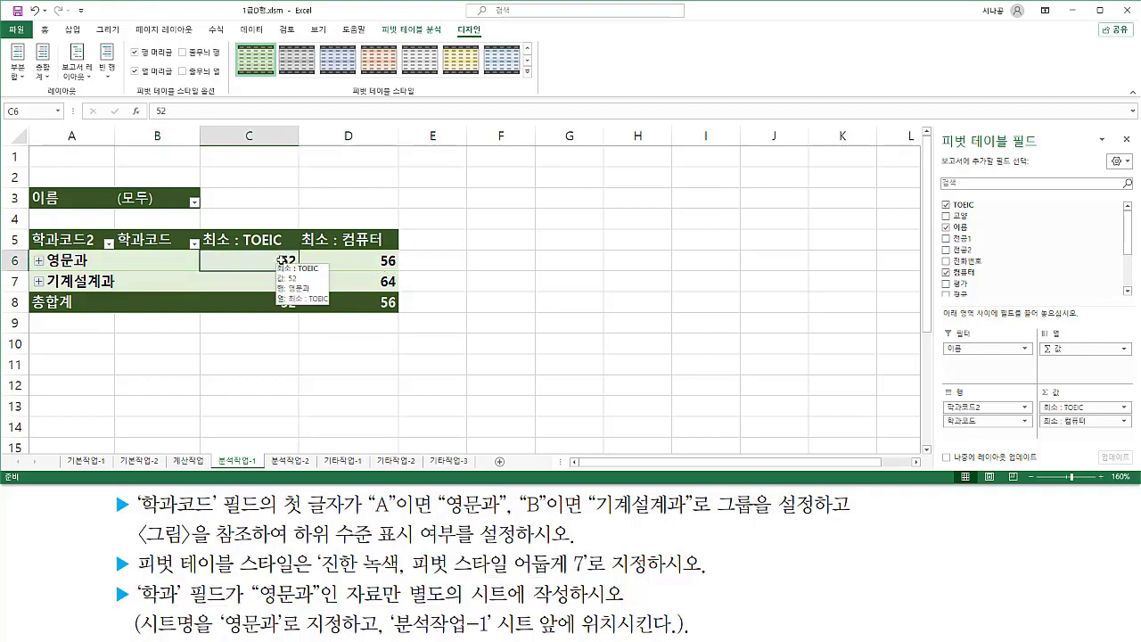
# Extract the source records behind the 영문과 group's minimum TOEIC value in C6 onto a separate new sheet.
pyautogui.doubleClick(276, 260)
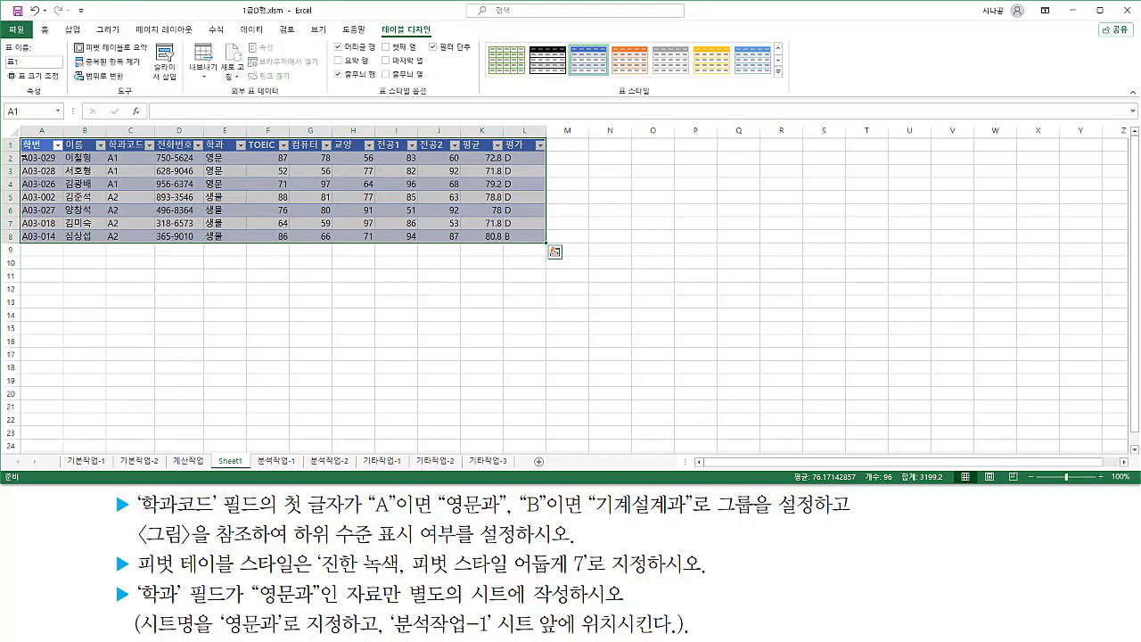
pyautogui.moveTo(13, 127)
pyautogui.mouseDown()
pyautogui.moveTo(555, 245)
pyautogui.moveTo(562, 260)
pyautogui.mouseUp()
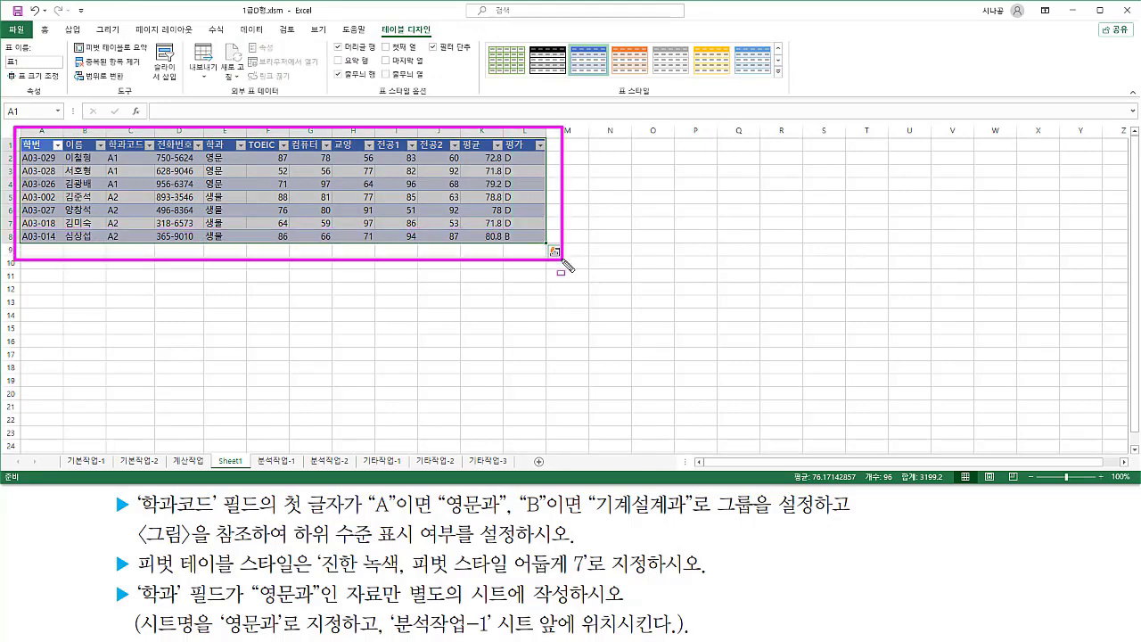
pyautogui.press('Escape')
pyautogui.keyDown('ctrl'); pyautogui.scroll(4, 392, 282); pyautogui.keyUp('ctrl')
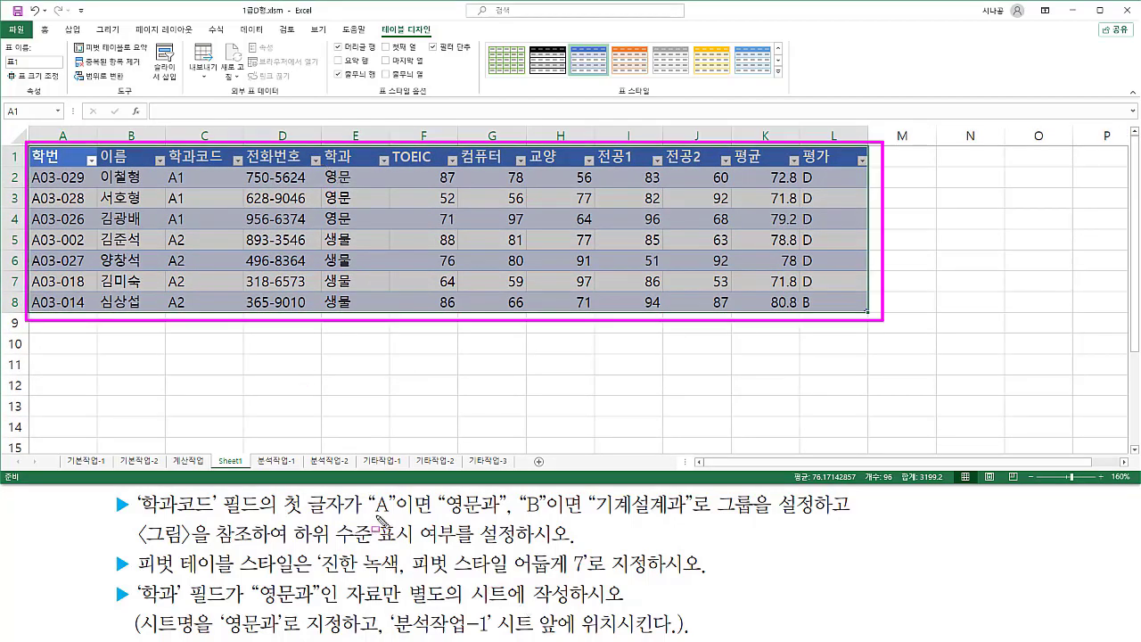
pyautogui.moveTo(284, 516)
pyautogui.mouseDown()
pyautogui.moveTo(451, 508)
pyautogui.moveTo(505, 518)
pyautogui.mouseUp()
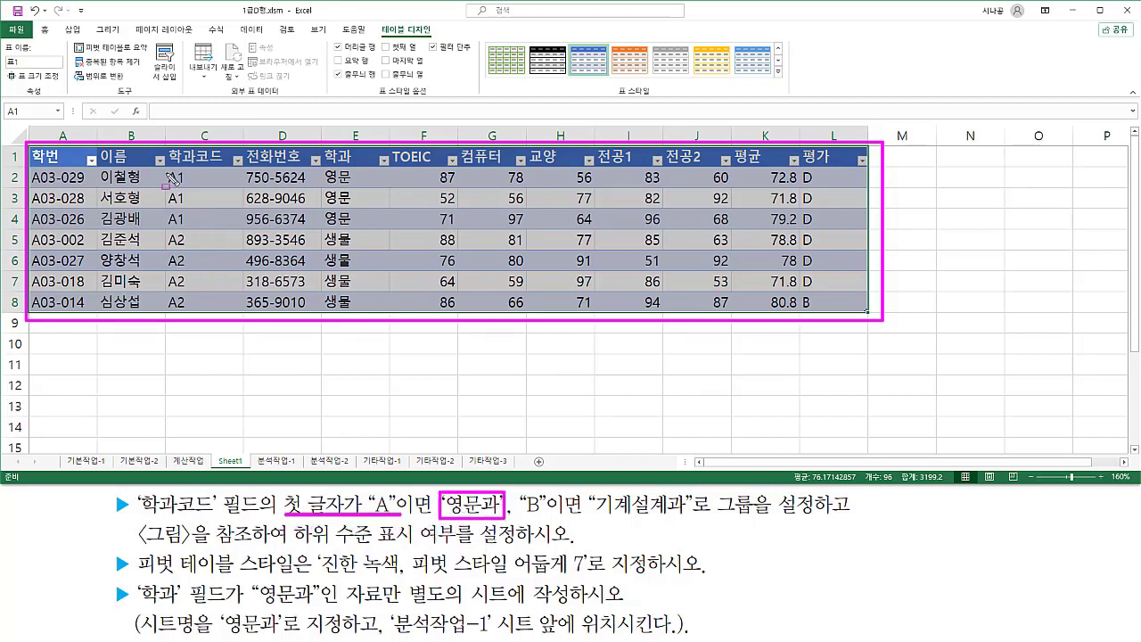
pyautogui.moveTo(163, 161)
pyautogui.mouseDown()
pyautogui.moveTo(176, 312)
pyautogui.moveTo(193, 314)
pyautogui.mouseUp()
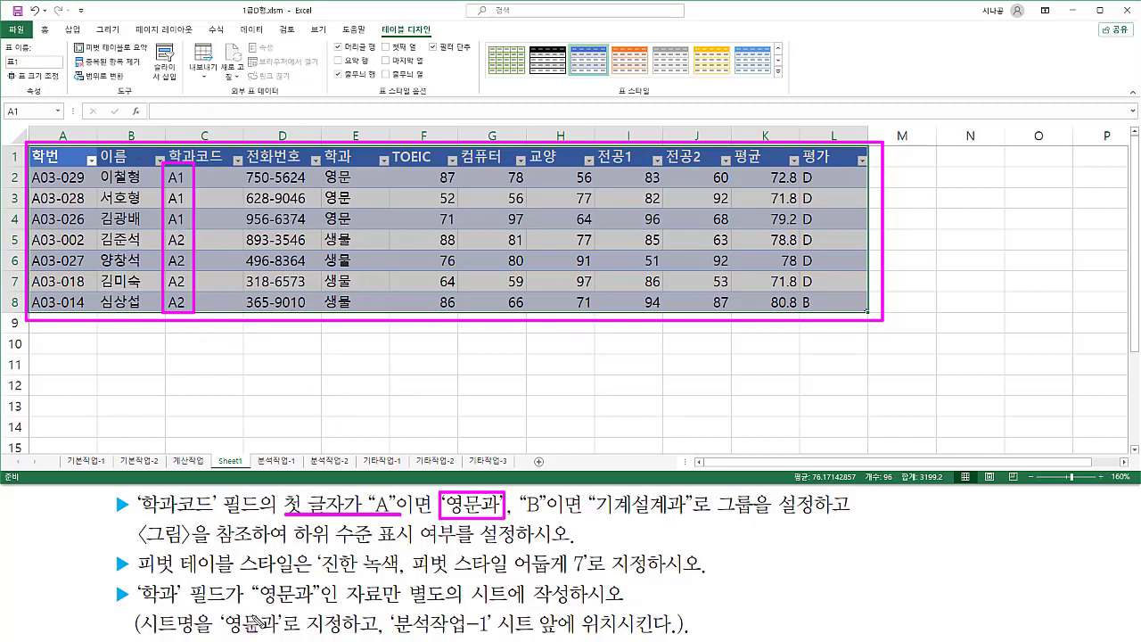
pyautogui.moveTo(143, 633)
pyautogui.mouseDown()
pyautogui.moveTo(213, 636)
pyautogui.moveTo(223, 609)
pyautogui.moveTo(279, 624)
pyautogui.moveTo(284, 636)
pyautogui.moveTo(361, 636)
pyautogui.mouseUp()
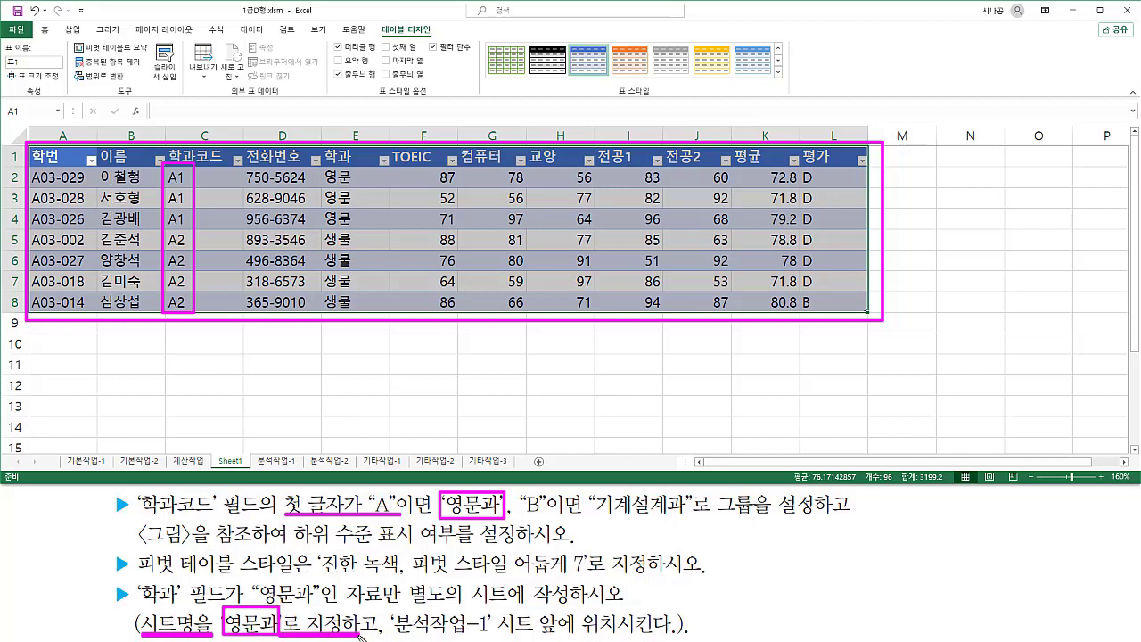
pyautogui.moveTo(216, 454)
pyautogui.mouseDown()
pyautogui.moveTo(221, 468)
pyautogui.moveTo(249, 465)
pyautogui.mouseUp()
pyautogui.press('Escape')
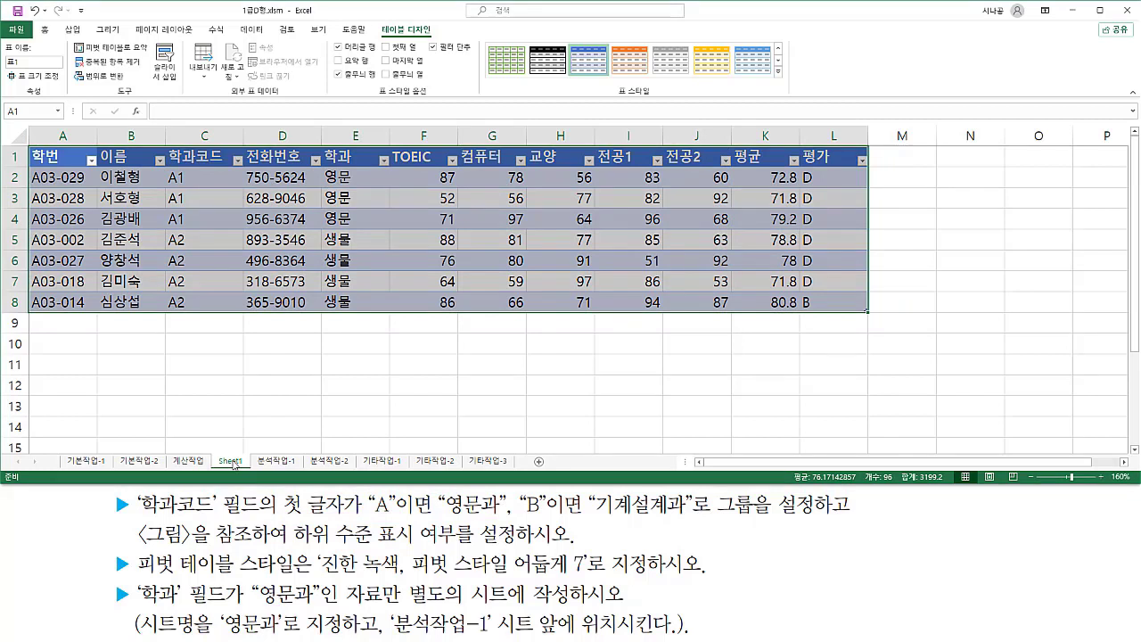
# Rename the new sheet holding the extracted records, located before 분석작업-1, as 영문과.
pyautogui.doubleClick(230, 461)
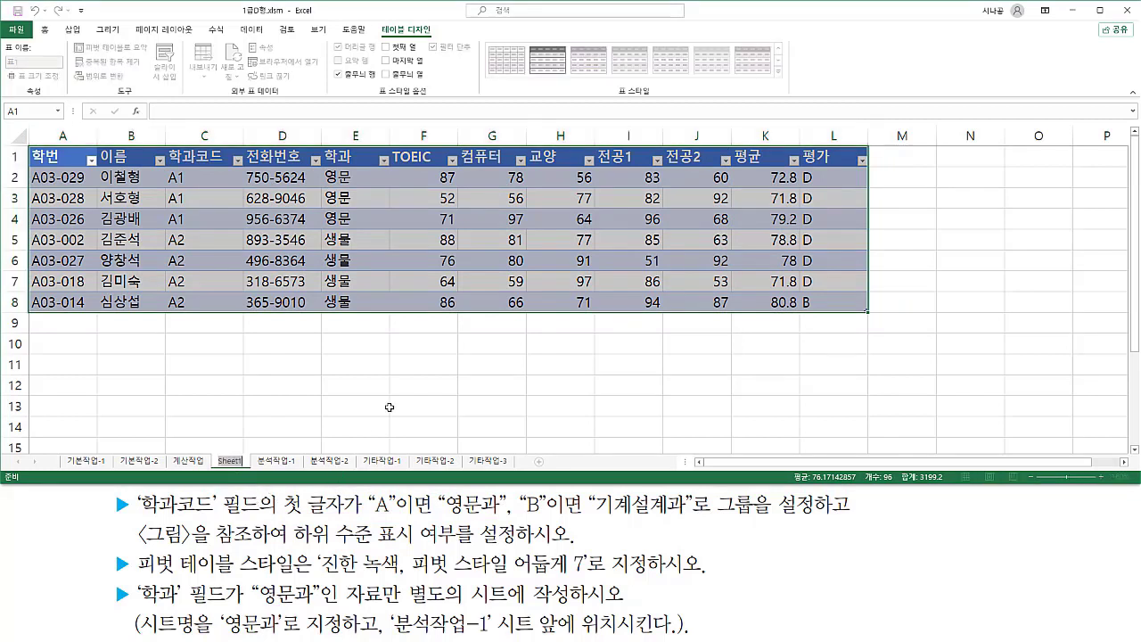
pyautogui.write('여문과')
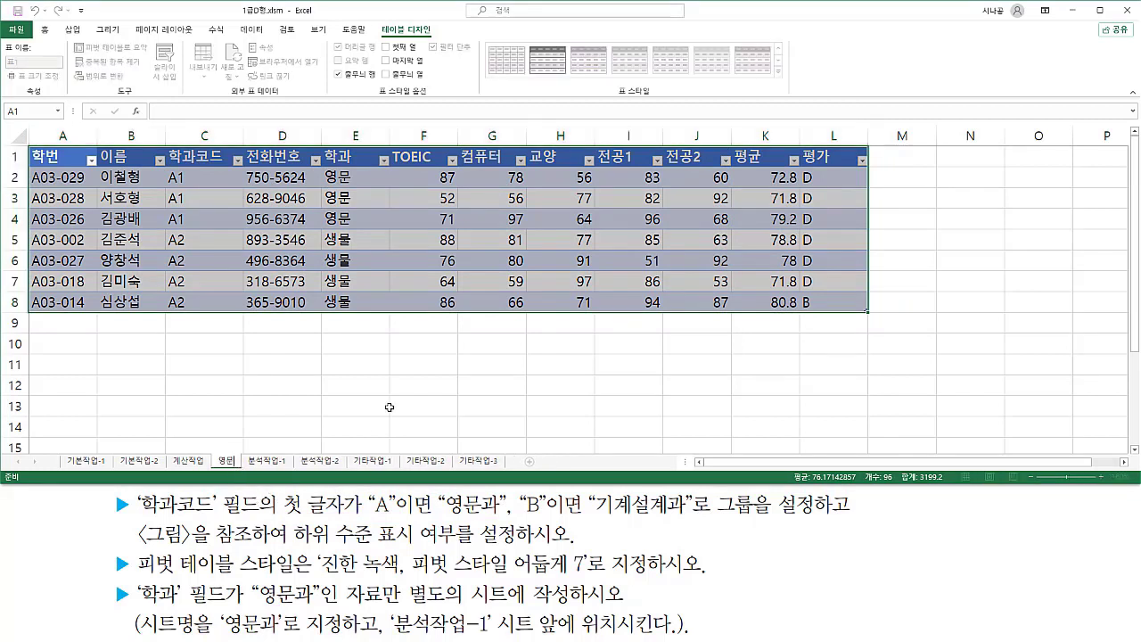
pyautogui.press('Return')
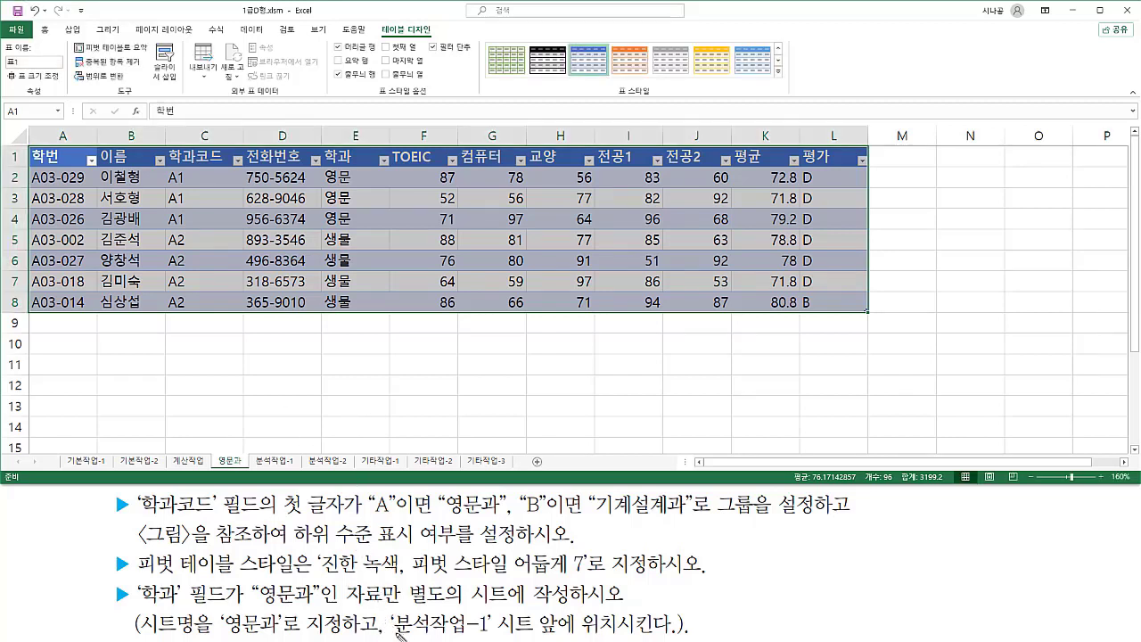
pyautogui.moveTo(386, 638); pyautogui.dragTo(674, 636)
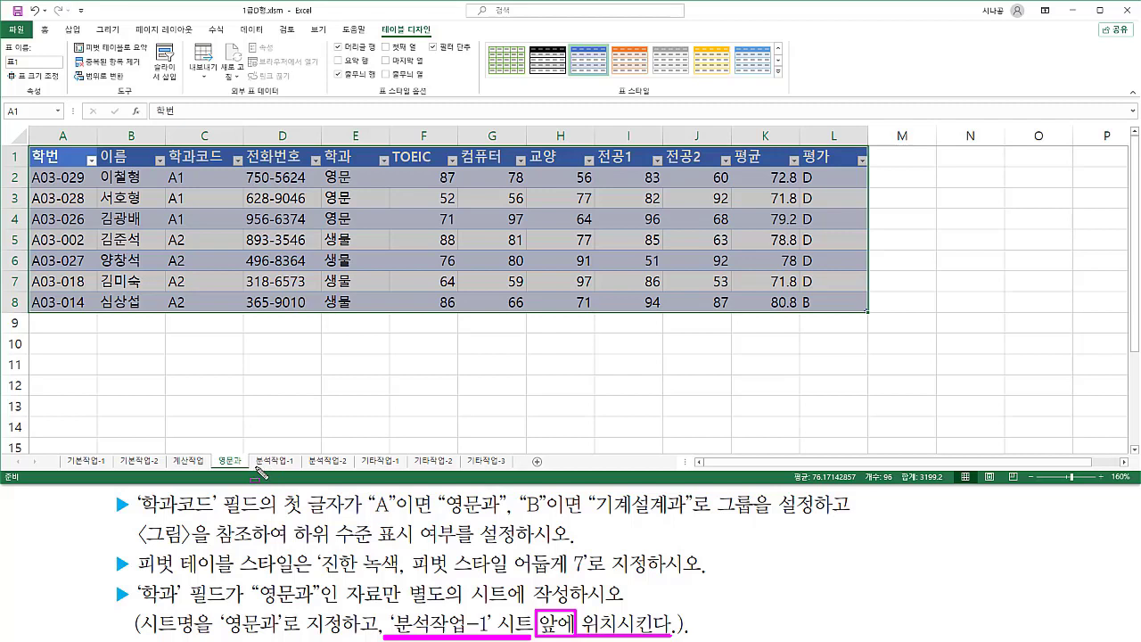
pyautogui.moveTo(266, 470)
pyautogui.mouseDown()
pyautogui.moveTo(307, 467)
pyautogui.moveTo(298, 456)
pyautogui.mouseUp()
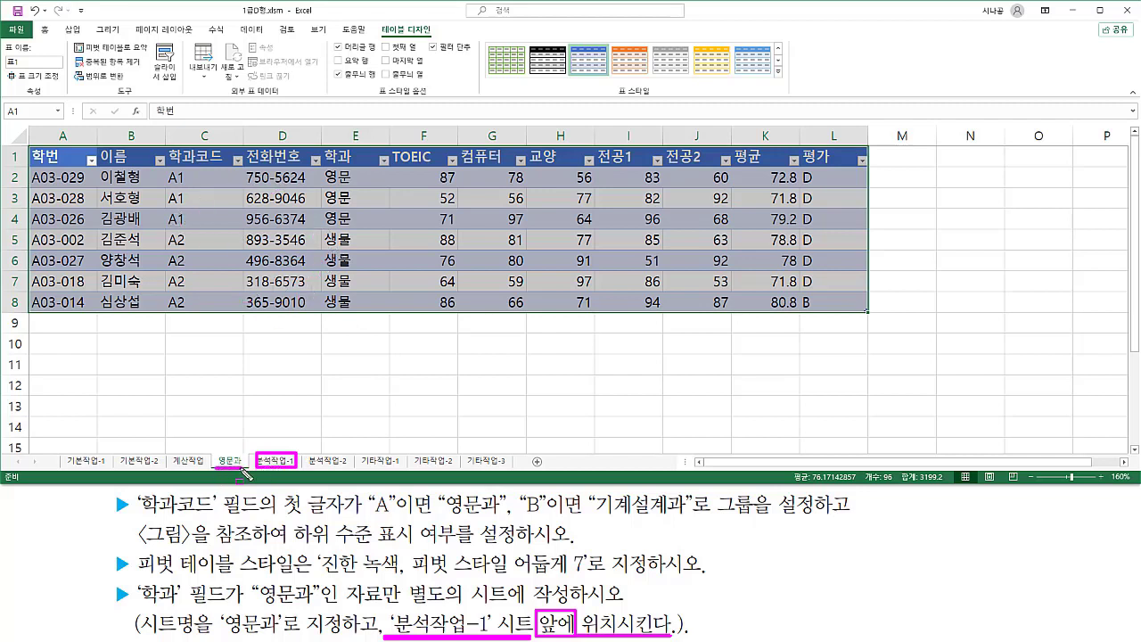
pyautogui.moveTo(242, 469)
pyautogui.mouseDown()
pyautogui.moveTo(215, 469)
pyautogui.moveTo(248, 458)
pyautogui.mouseUp()
pyautogui.press('Escape')
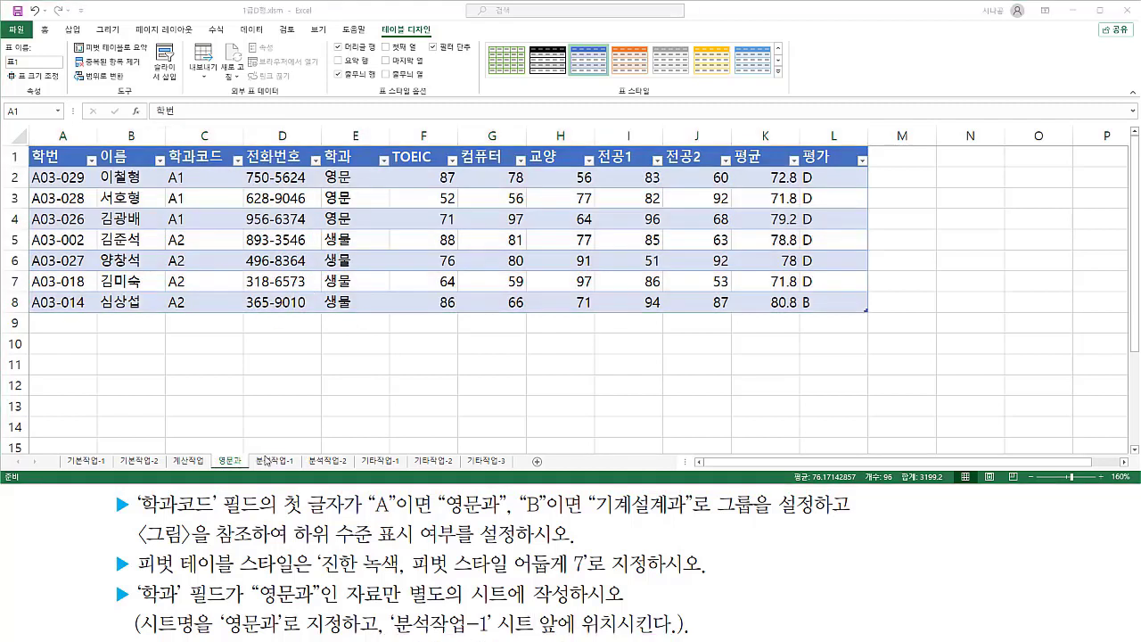
# Go to the 분석작업-1 sheet and review the PivotTable's filter, headings, collapsed groups and minimum values.
pyautogui.click(267, 462)
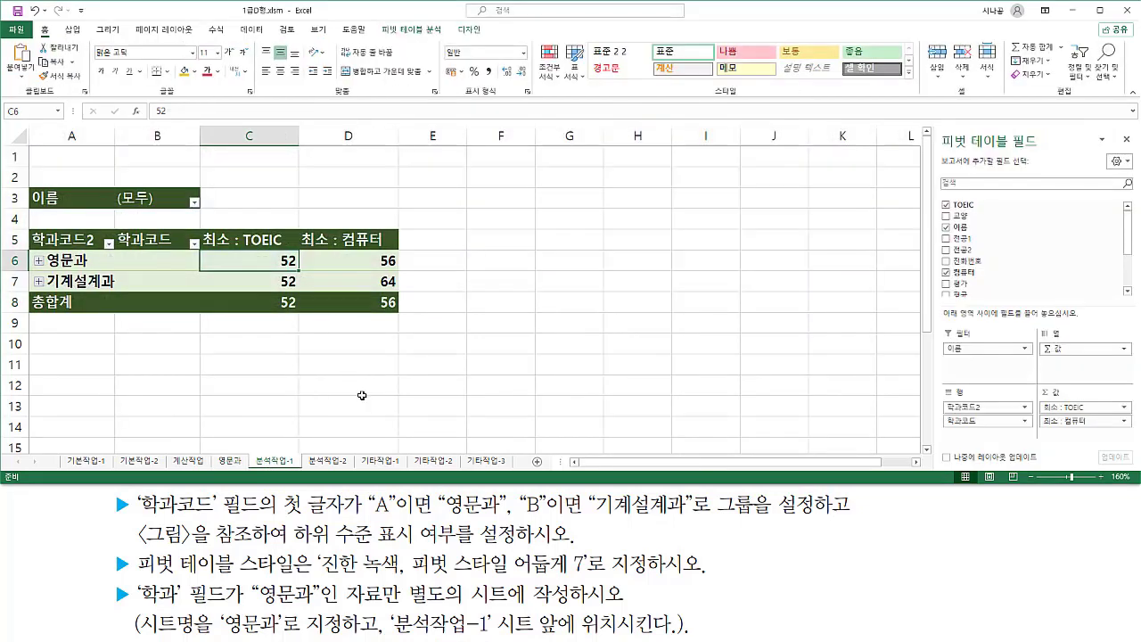
pyautogui.click(146, 358)
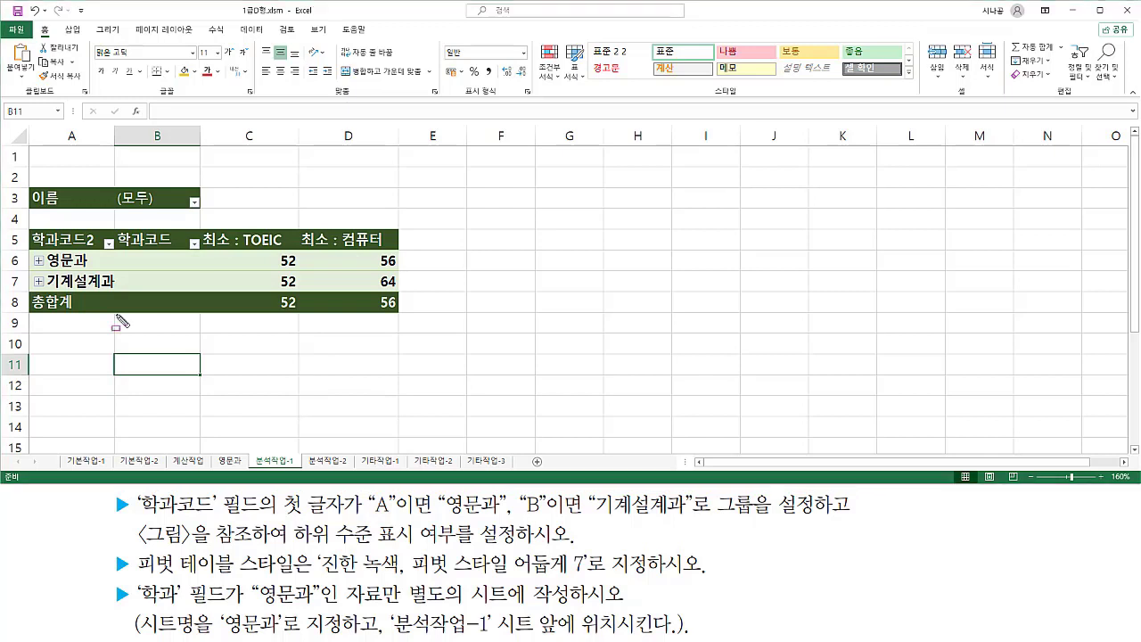
pyautogui.moveTo(21, 180)
pyautogui.mouseDown()
pyautogui.moveTo(32, 210)
pyautogui.moveTo(274, 327)
pyautogui.moveTo(407, 328)
pyautogui.mouseUp()
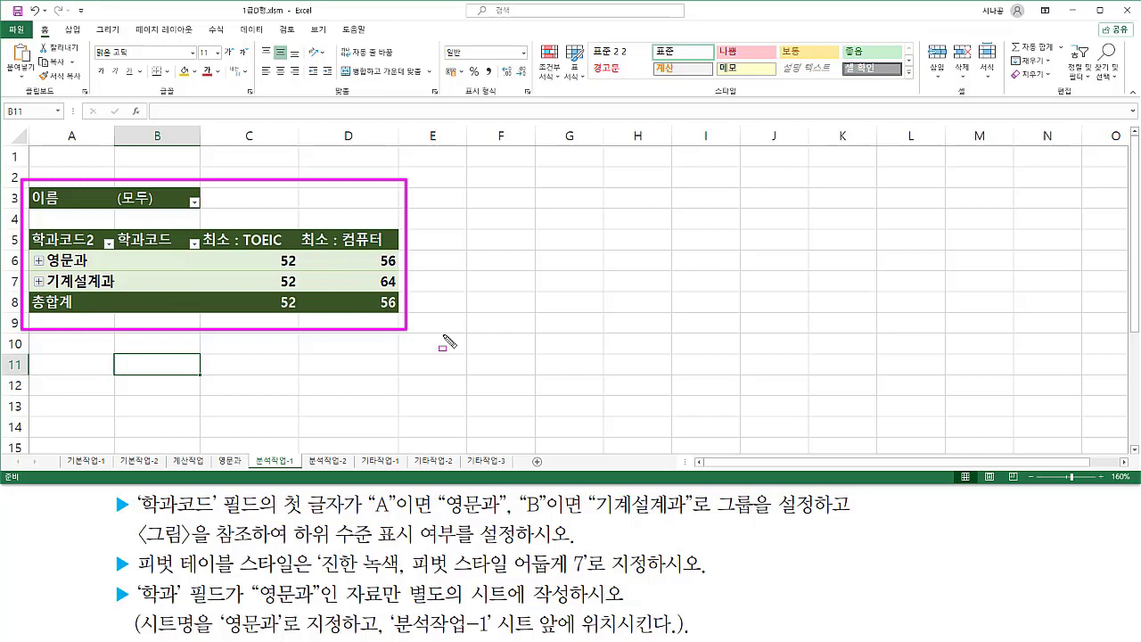
pyautogui.press('Escape')
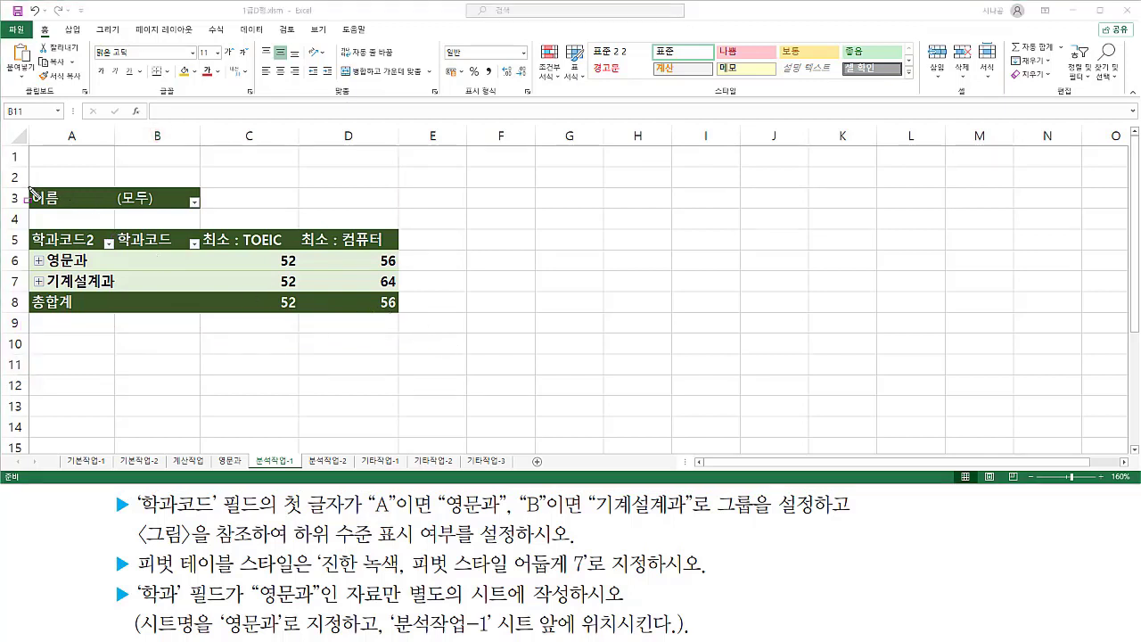
pyautogui.moveTo(30, 189)
pyautogui.mouseDown()
pyautogui.moveTo(78, 214)
pyautogui.moveTo(176, 211)
pyautogui.mouseUp()
pyautogui.moveTo(28, 229)
pyautogui.mouseDown()
pyautogui.moveTo(93, 251)
pyautogui.moveTo(402, 256)
pyautogui.mouseUp()
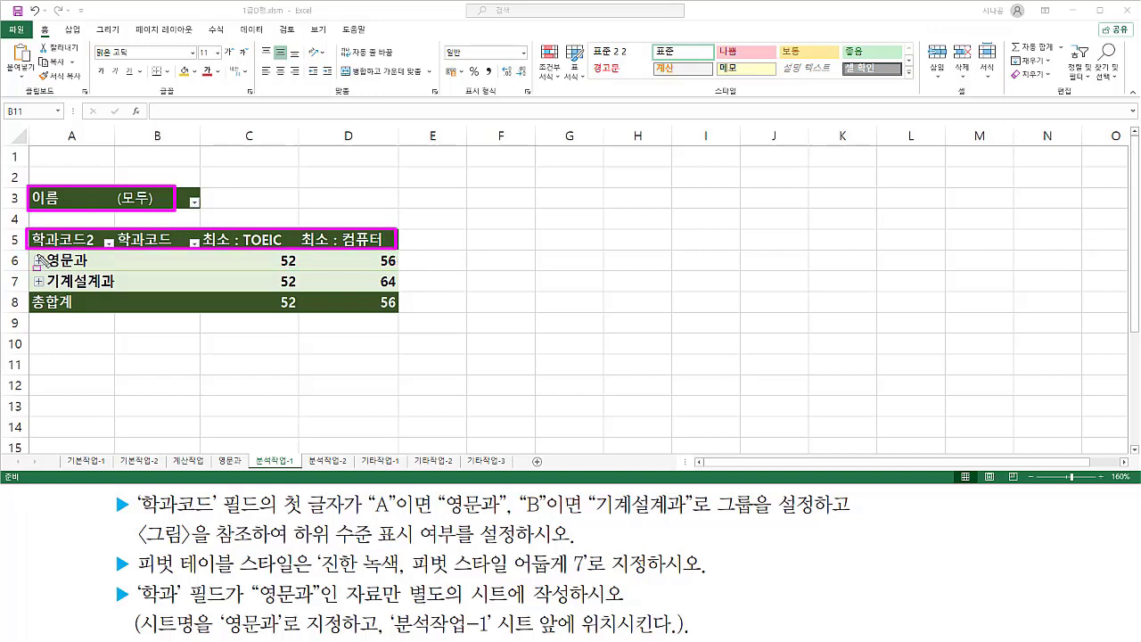
pyautogui.moveTo(30, 252)
pyautogui.mouseDown()
pyautogui.moveTo(47, 283)
pyautogui.moveTo(122, 292)
pyautogui.moveTo(125, 319)
pyautogui.mouseUp()
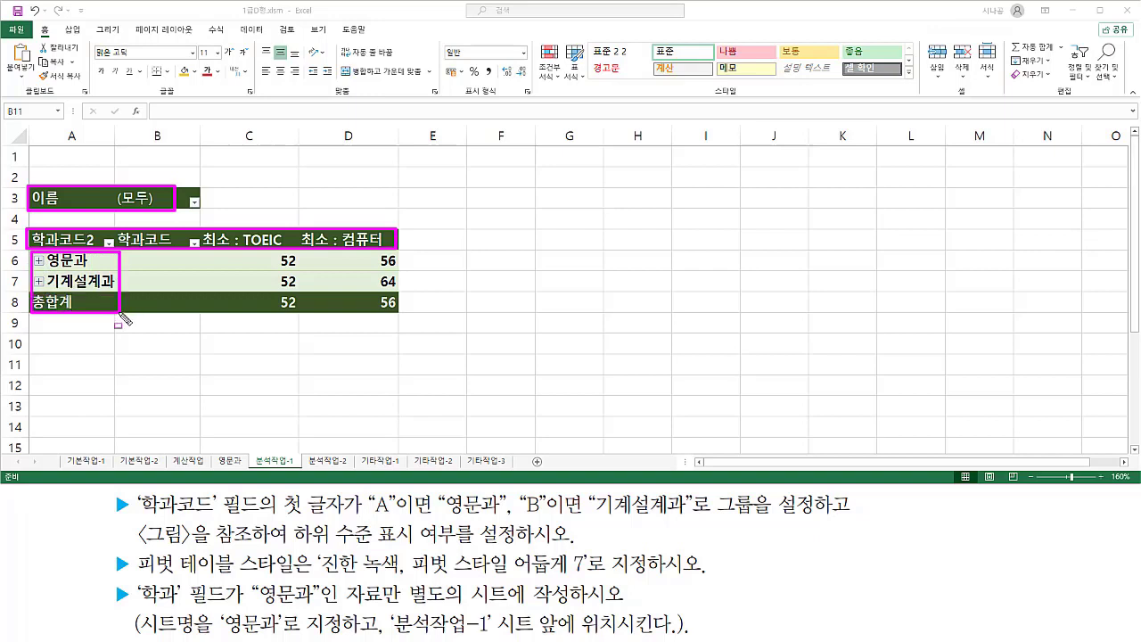
pyautogui.moveTo(265, 253)
pyautogui.mouseDown()
pyautogui.moveTo(272, 310)
pyautogui.moveTo(412, 325)
pyautogui.mouseUp()
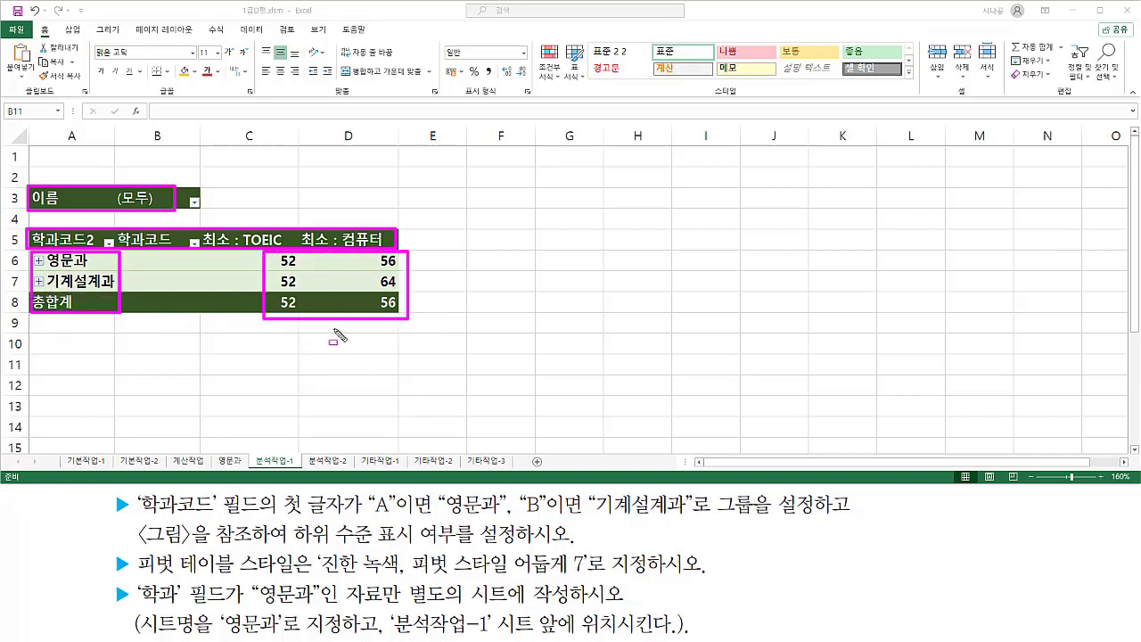
pyautogui.press('Escape')
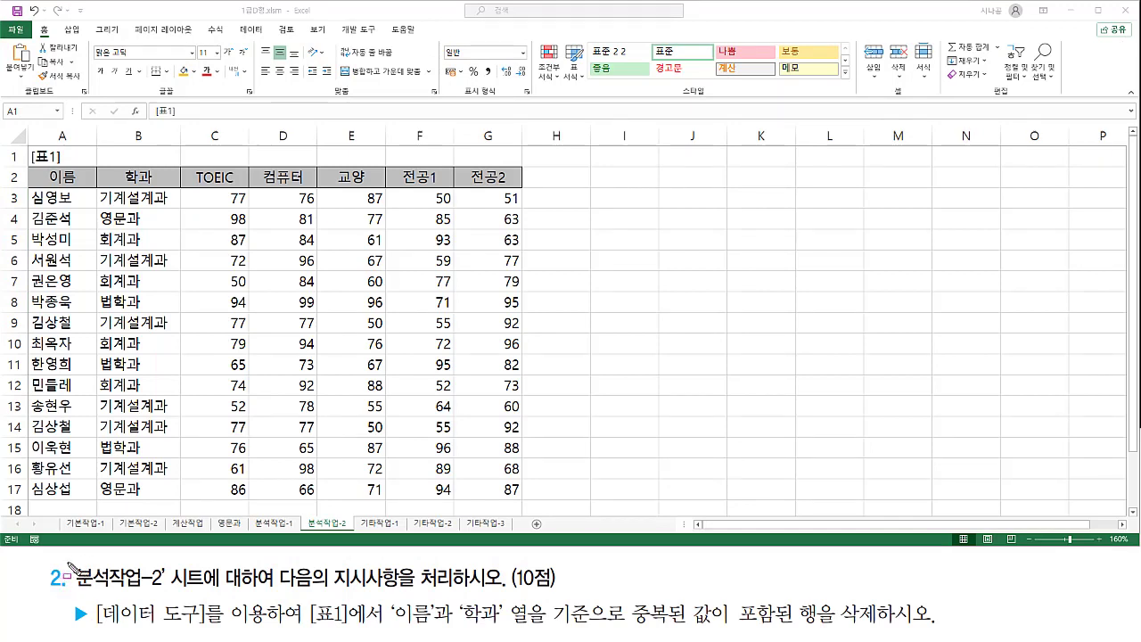
pyautogui.moveTo(69, 560); pyautogui.dragTo(167, 591)
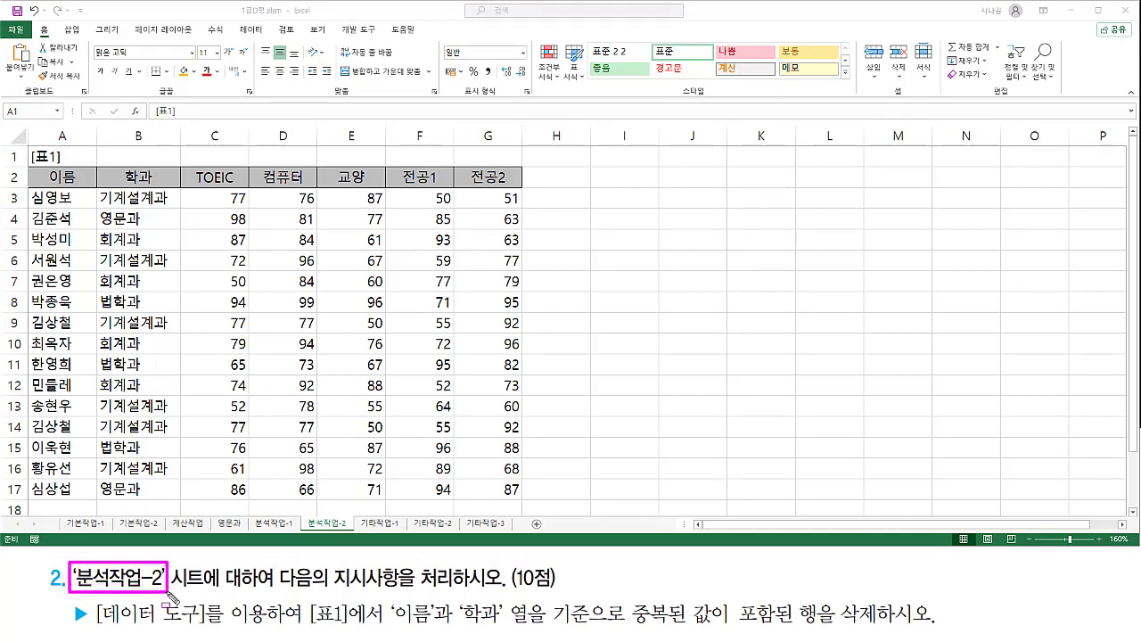
pyautogui.moveTo(330, 587); pyautogui.dragTo(455, 588)
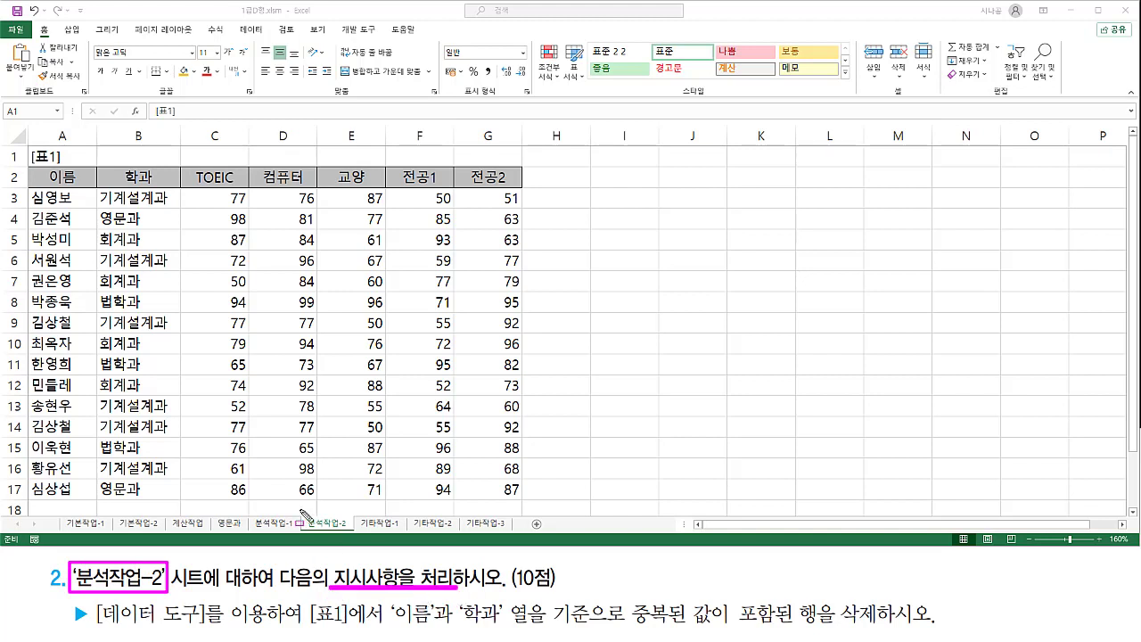
pyautogui.moveTo(304, 516)
pyautogui.mouseDown()
pyautogui.moveTo(355, 514)
pyautogui.moveTo(355, 533)
pyautogui.moveTo(303, 532)
pyautogui.mouseUp()
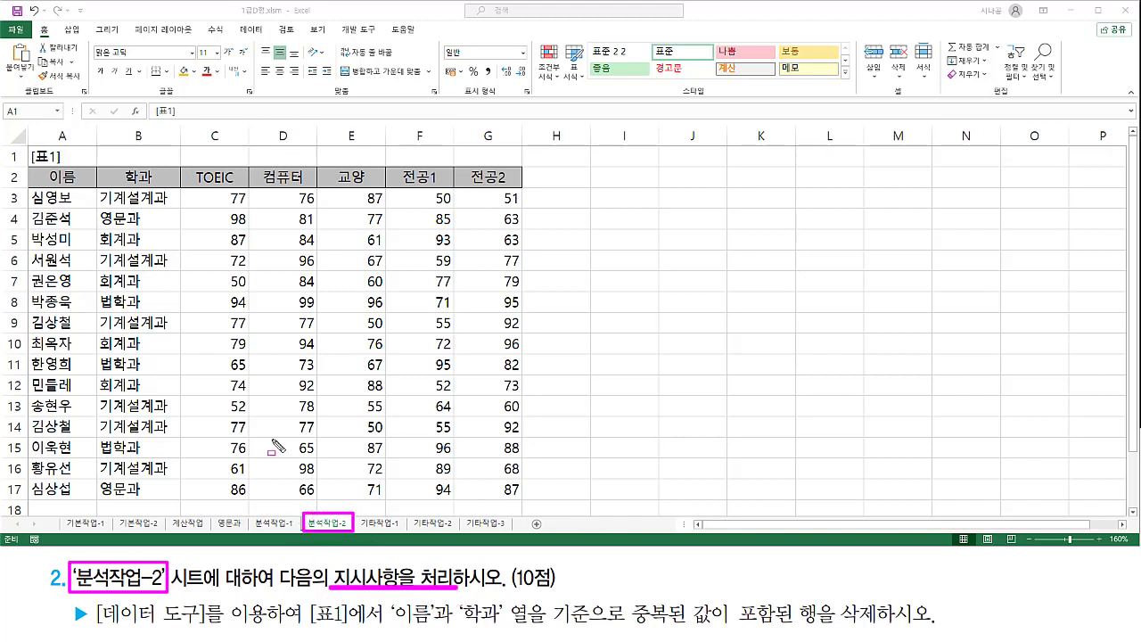
pyautogui.moveTo(28, 147)
pyautogui.mouseDown()
pyautogui.moveTo(45, 218)
pyautogui.moveTo(526, 499)
pyautogui.mouseUp()
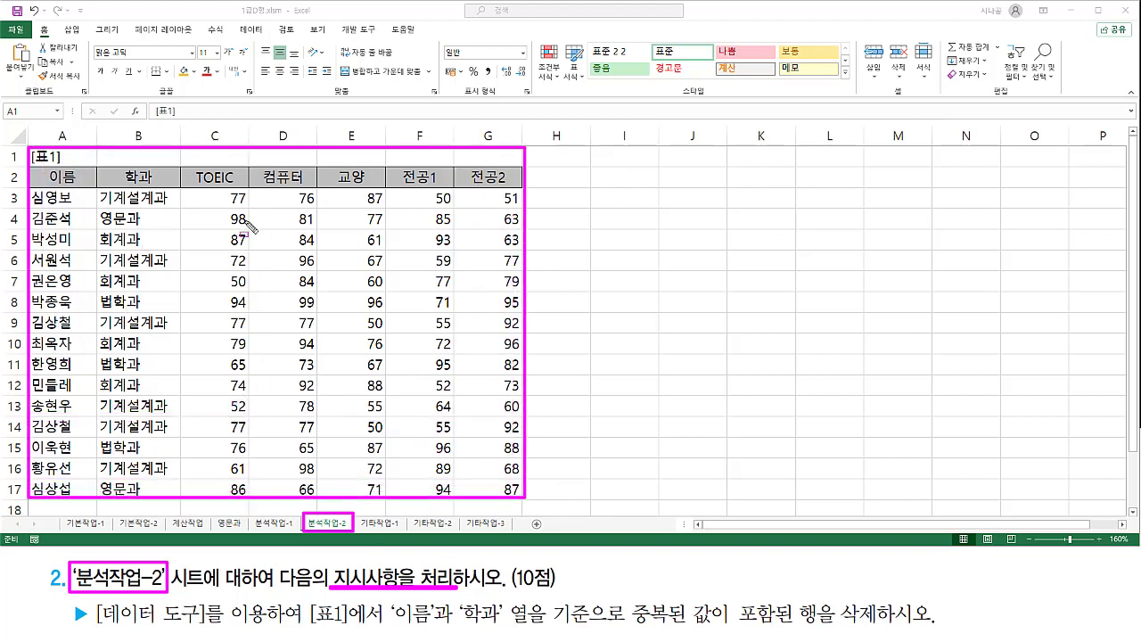
pyautogui.press('Escape')
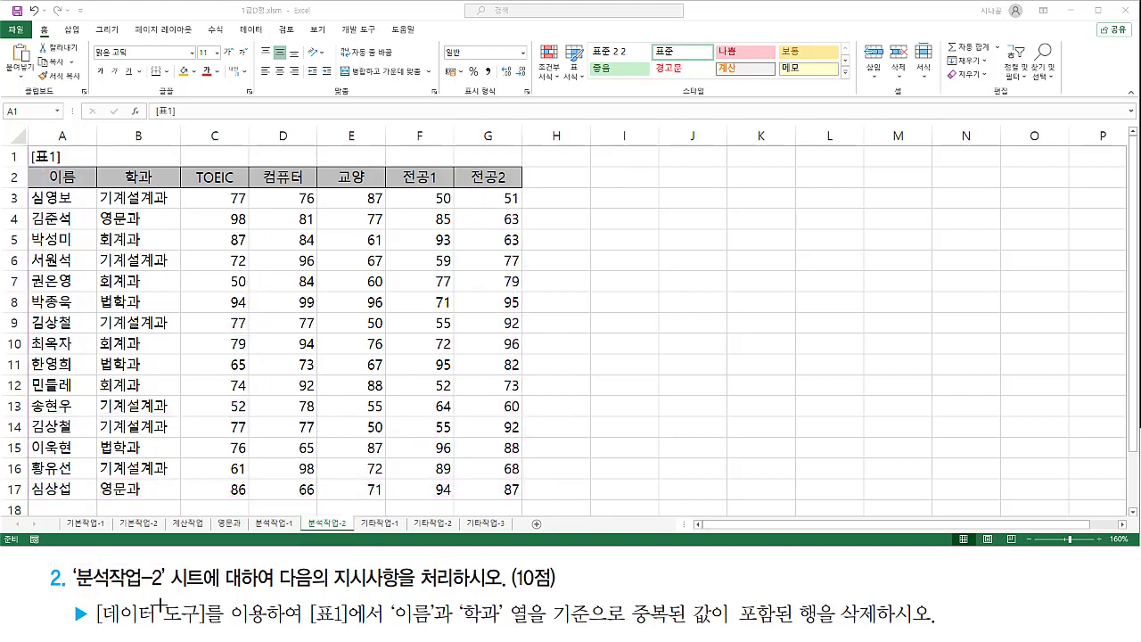
pyautogui.moveTo(93, 628); pyautogui.dragTo(506, 627)
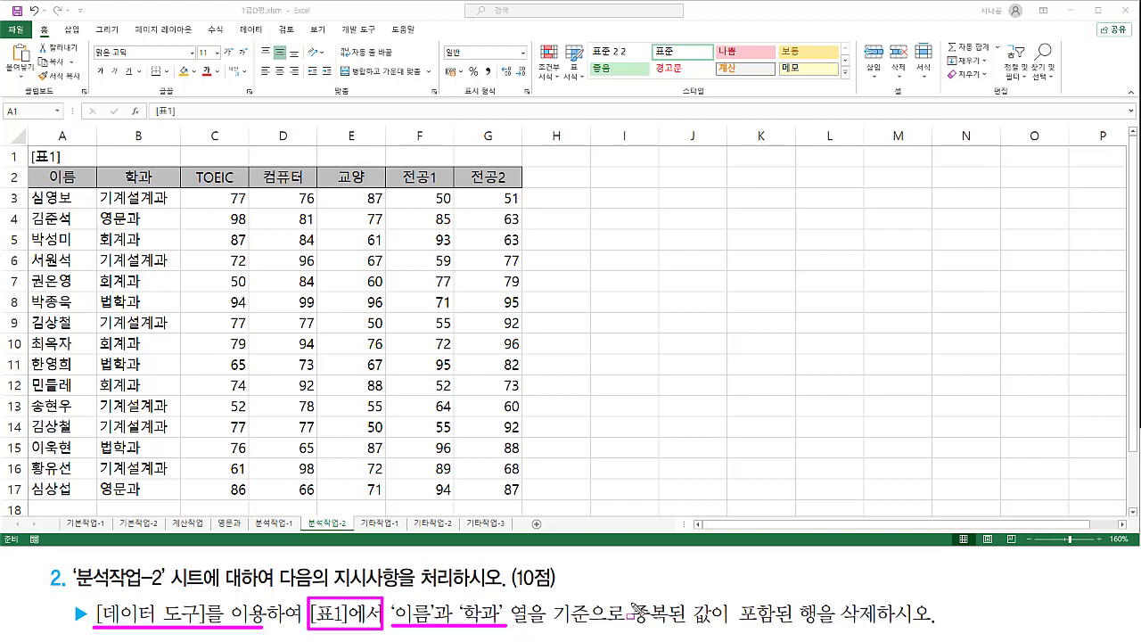
pyautogui.moveTo(625, 601)
pyautogui.mouseDown()
pyautogui.moveTo(651, 630)
pyautogui.moveTo(887, 630)
pyautogui.mouseUp()
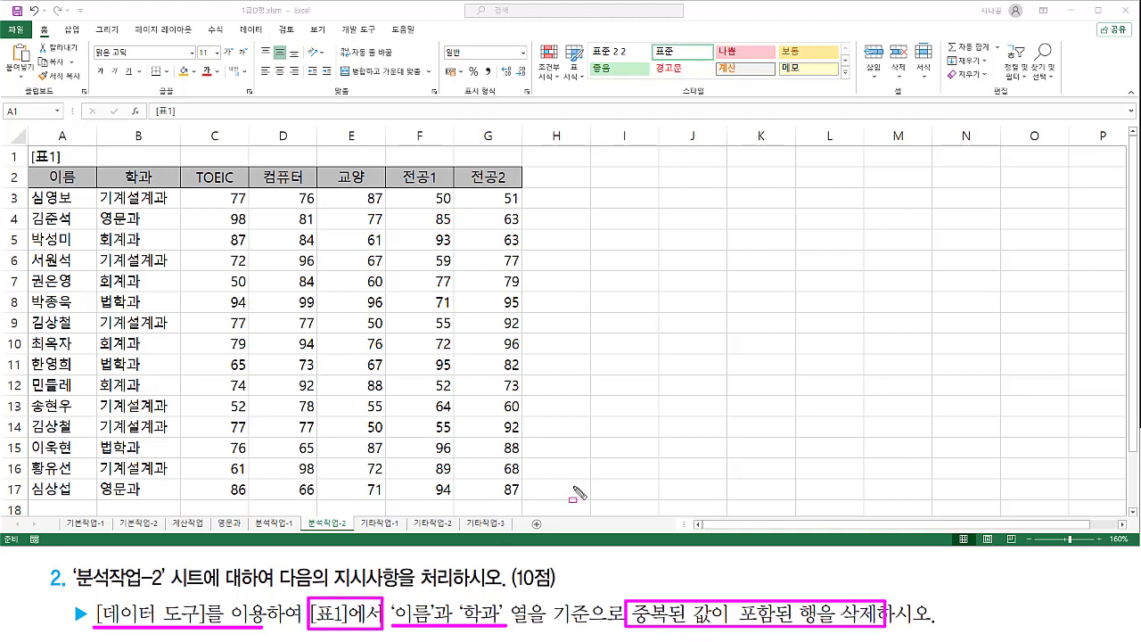
pyautogui.press('Escape')
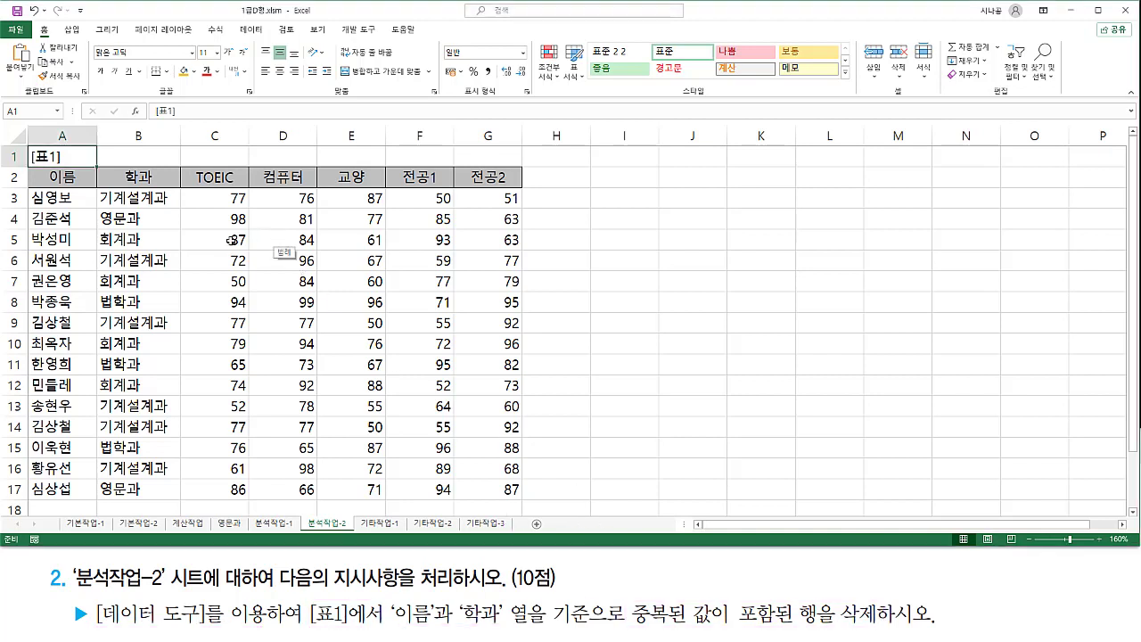
# Start Remove Duplicates for the [표1] data on 분석작업-2 and deselect all of its columns.
pyautogui.click(214, 239)
pyautogui.click(214, 310)
pyautogui.click(326, 320)
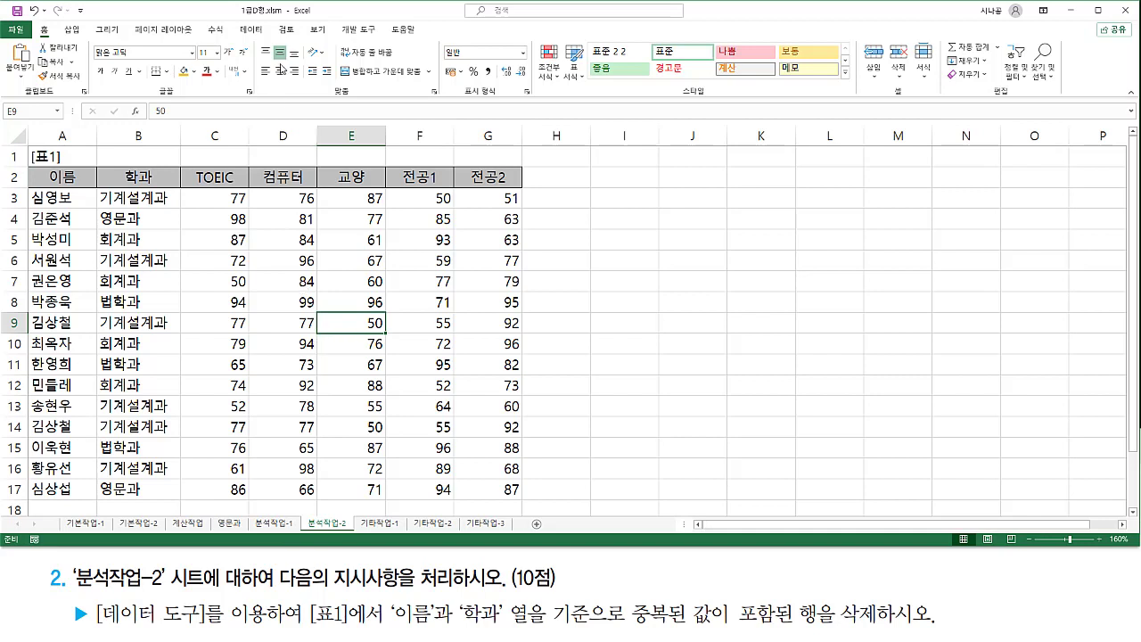
pyautogui.click(251, 30)
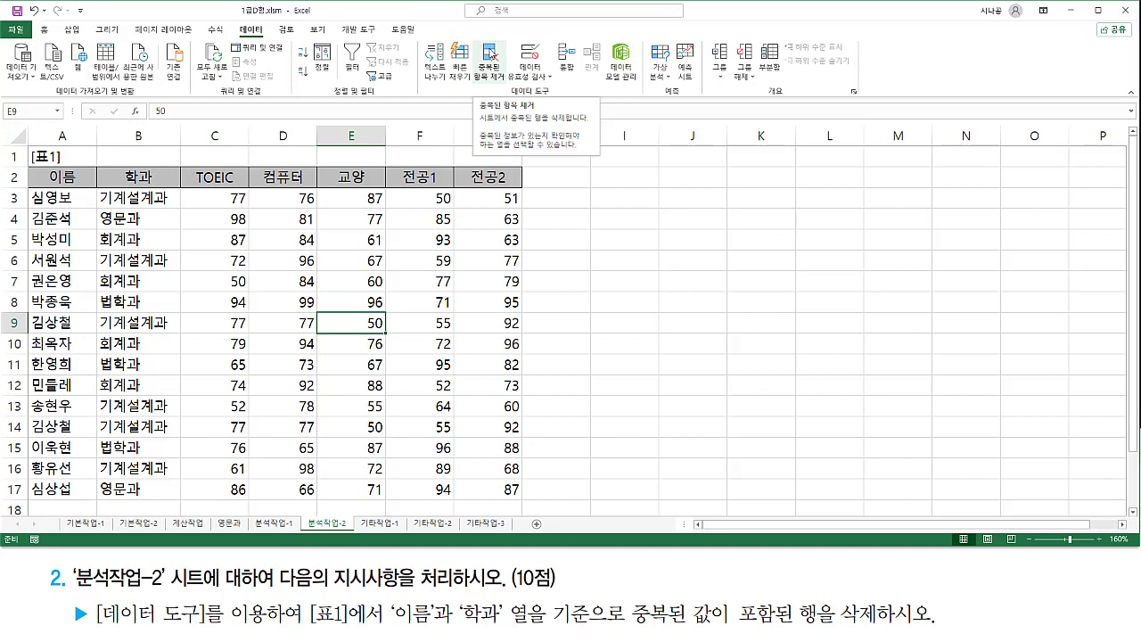
pyautogui.click(490, 55)
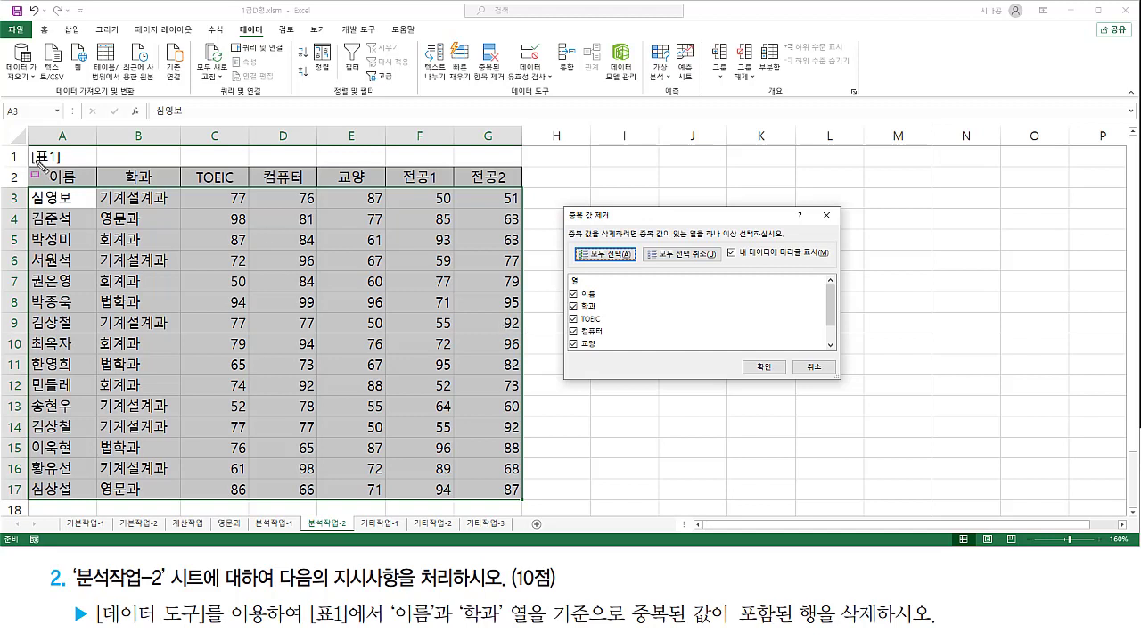
pyautogui.moveTo(341, 186); pyautogui.dragTo(506, 188)
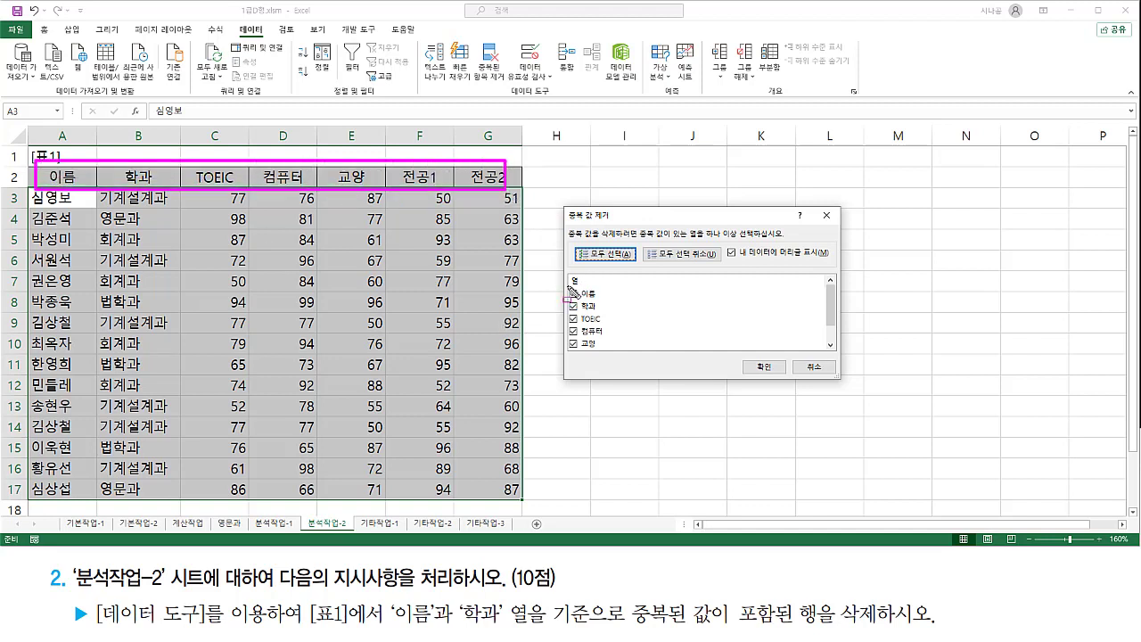
pyautogui.moveTo(568, 287)
pyautogui.mouseDown()
pyautogui.moveTo(602, 359)
pyautogui.moveTo(605, 351)
pyautogui.mouseUp()
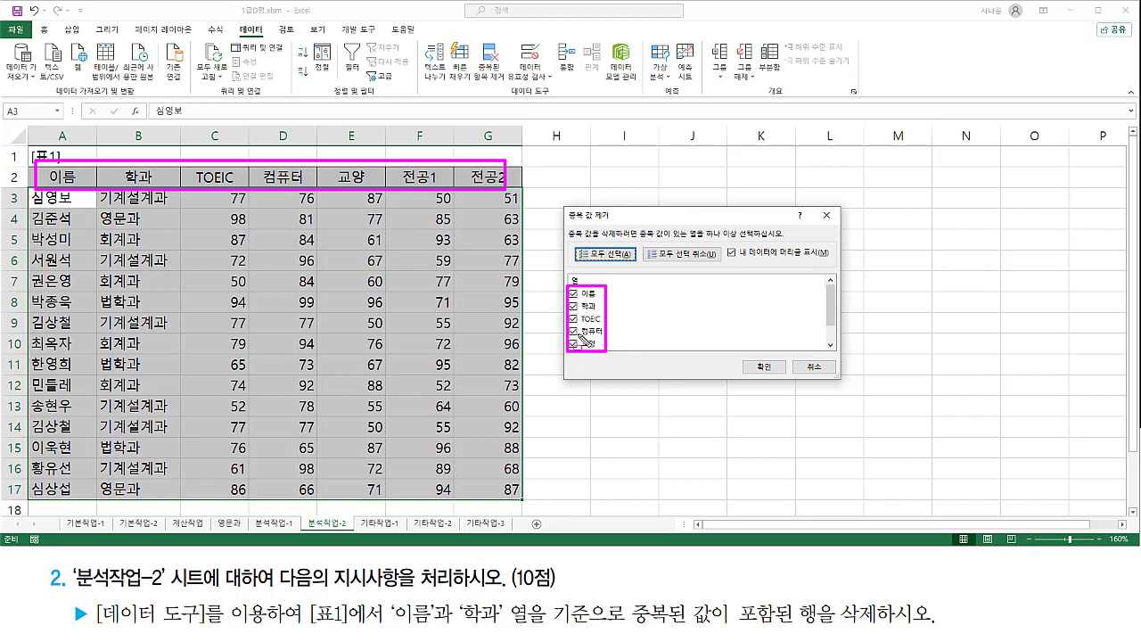
pyautogui.moveTo(643, 243); pyautogui.dragTo(723, 264)
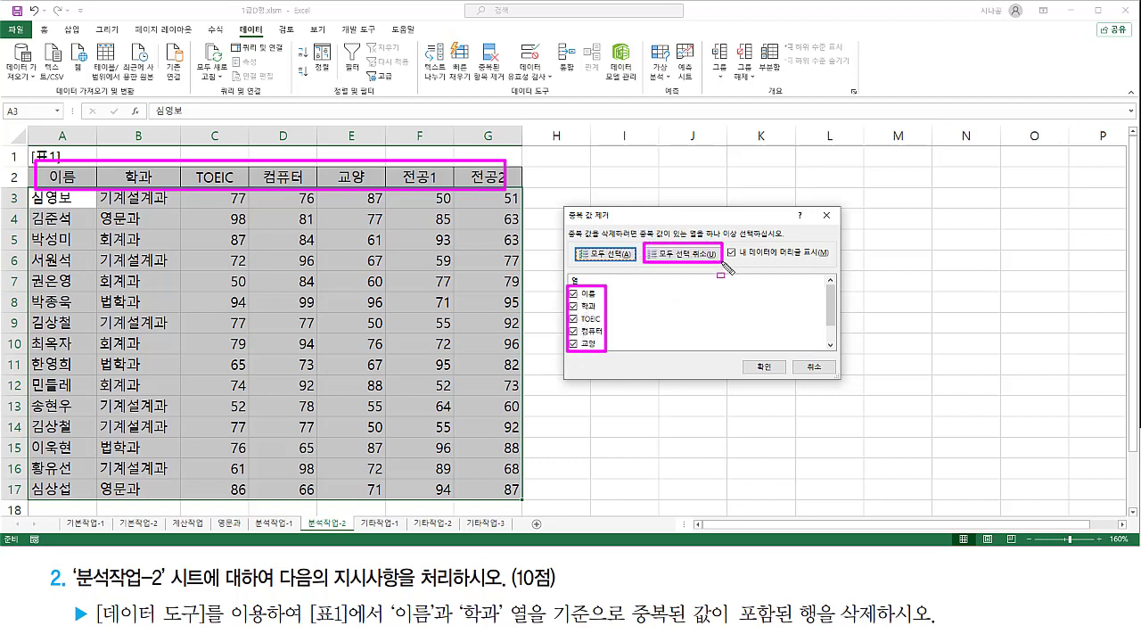
pyautogui.press('Escape')
pyautogui.click(689, 255)
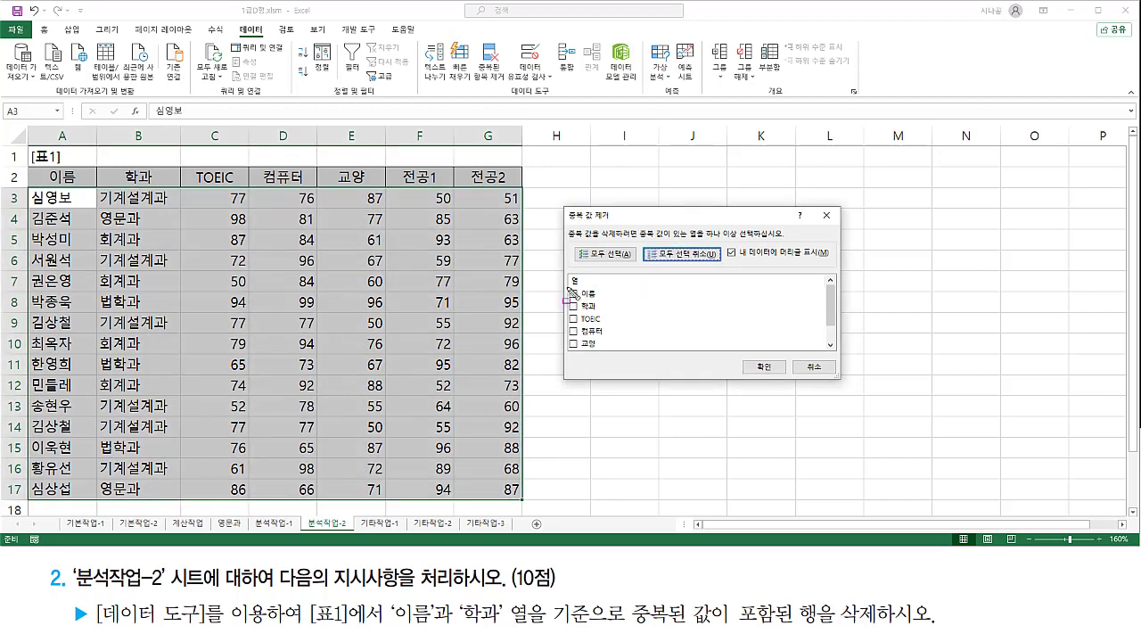
# Remove the [표1] rows that are duplicated in both the 이름 and 학과 columns.
pyautogui.moveTo(569, 287); pyautogui.dragTo(581, 354)
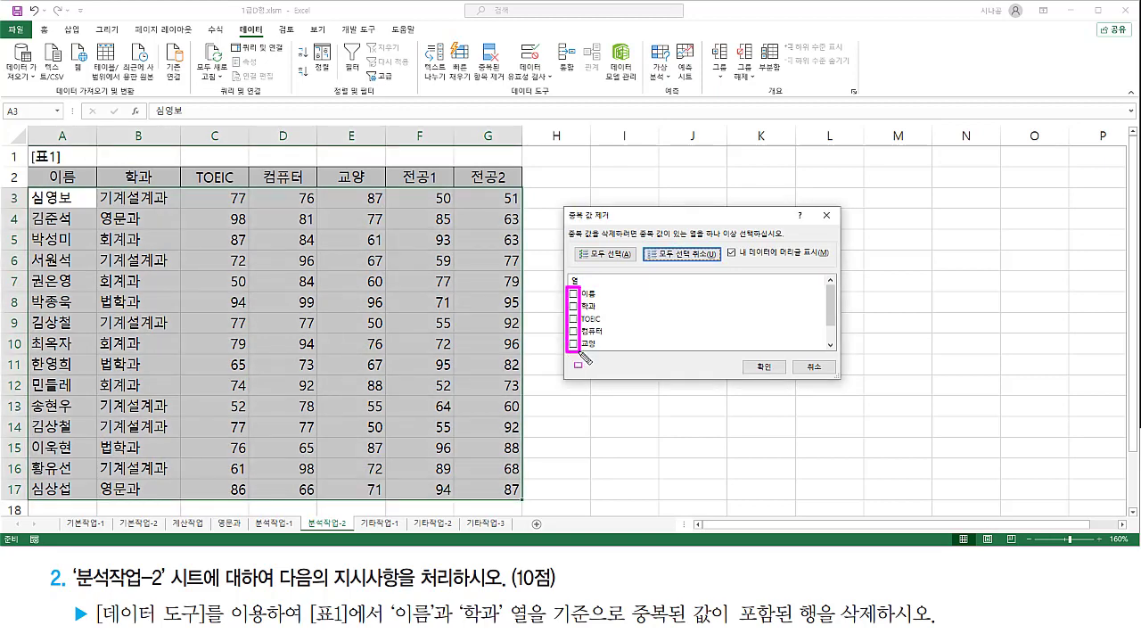
pyautogui.moveTo(389, 627); pyautogui.dragTo(496, 629)
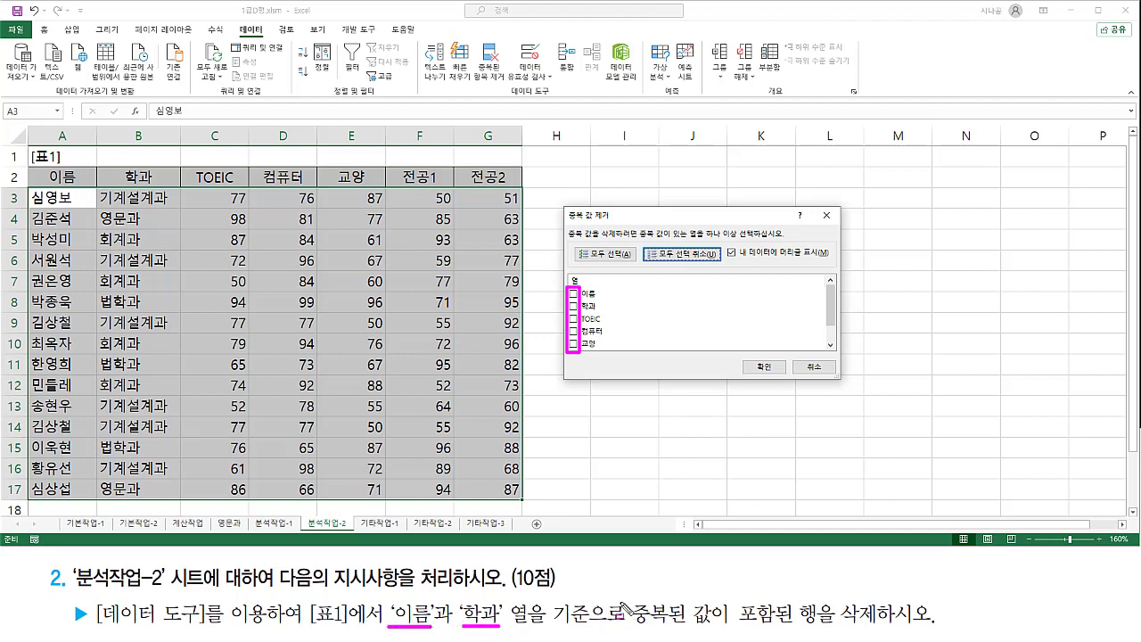
pyautogui.press('Escape')
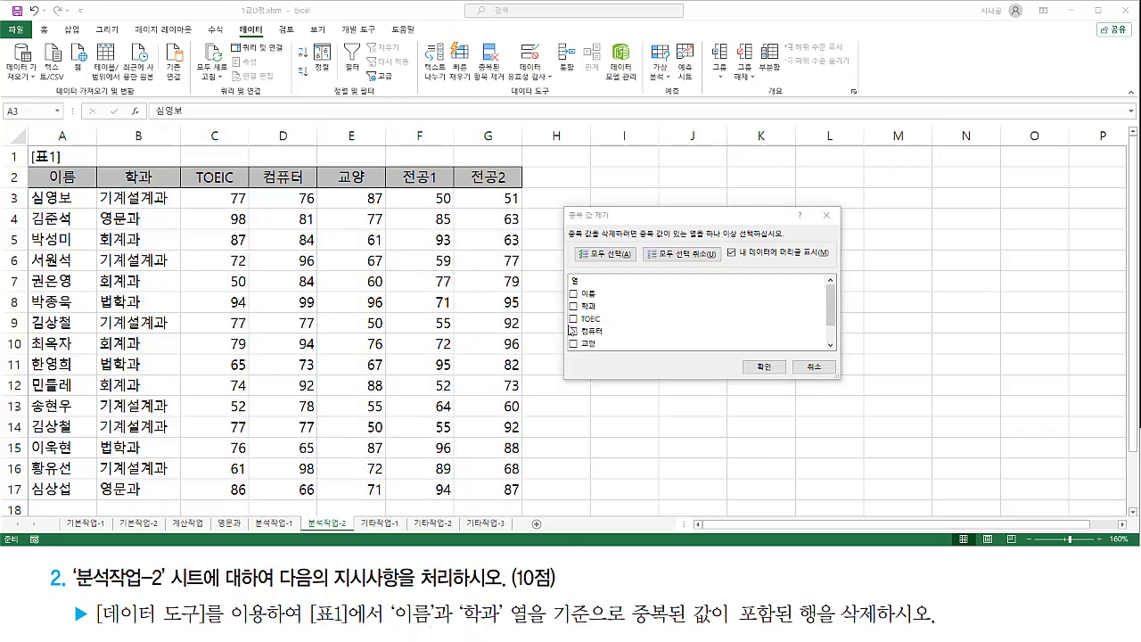
pyautogui.click(573, 294)
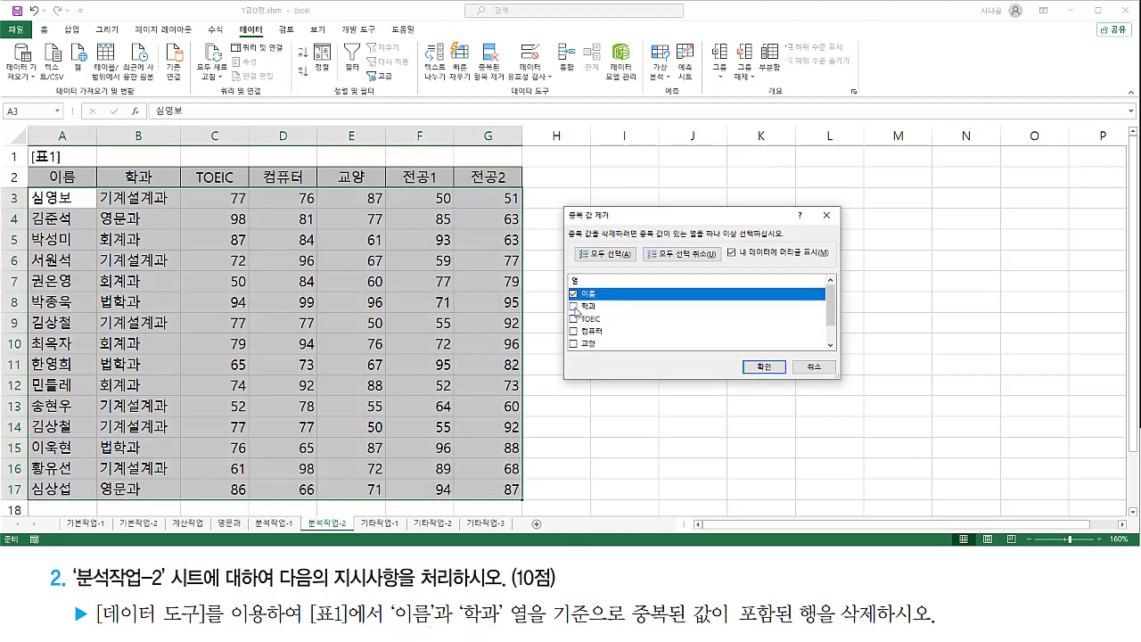
pyautogui.click(574, 308)
pyautogui.moveTo(568, 286)
pyautogui.mouseDown()
pyautogui.moveTo(588, 314)
pyautogui.moveTo(604, 286)
pyautogui.moveTo(602, 314)
pyautogui.mouseUp()
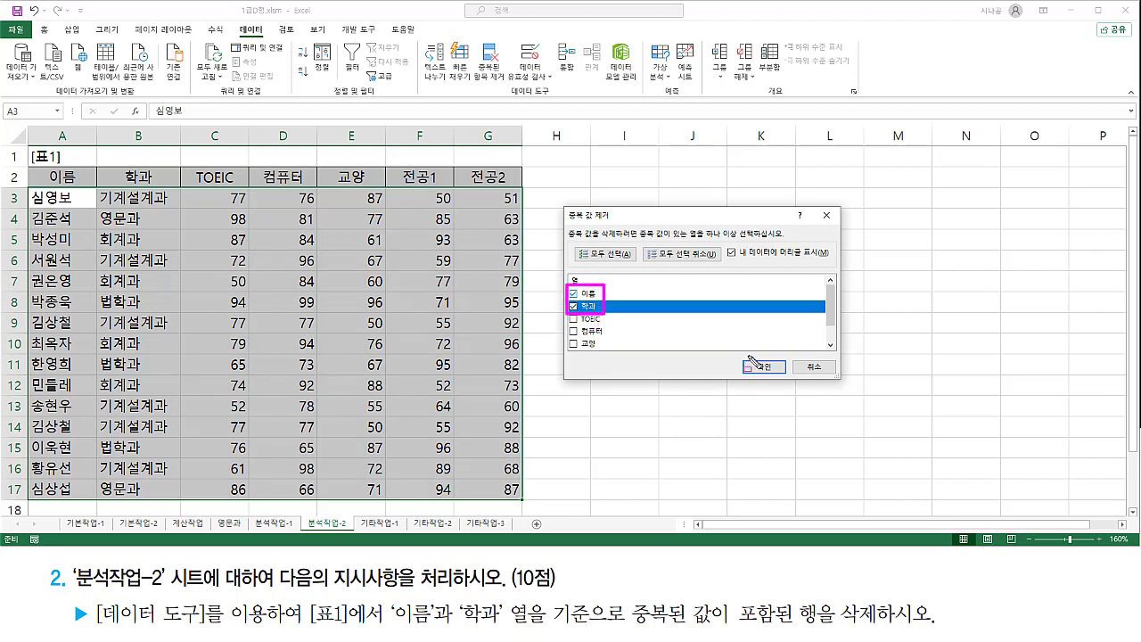
pyautogui.moveTo(748, 356); pyautogui.dragTo(783, 378)
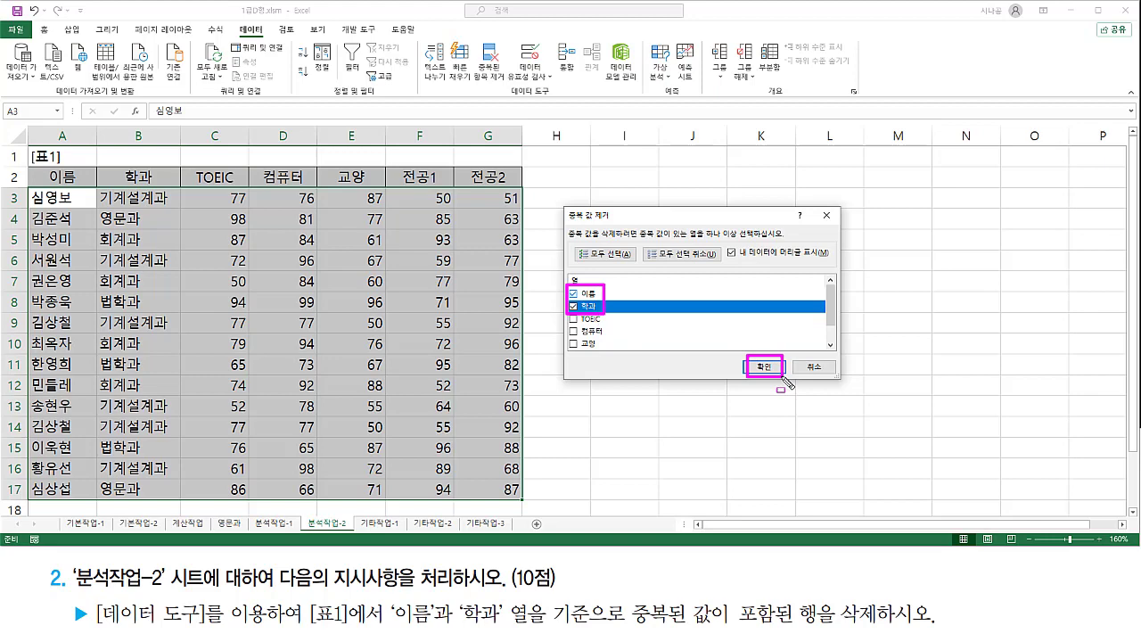
pyautogui.click(767, 367)
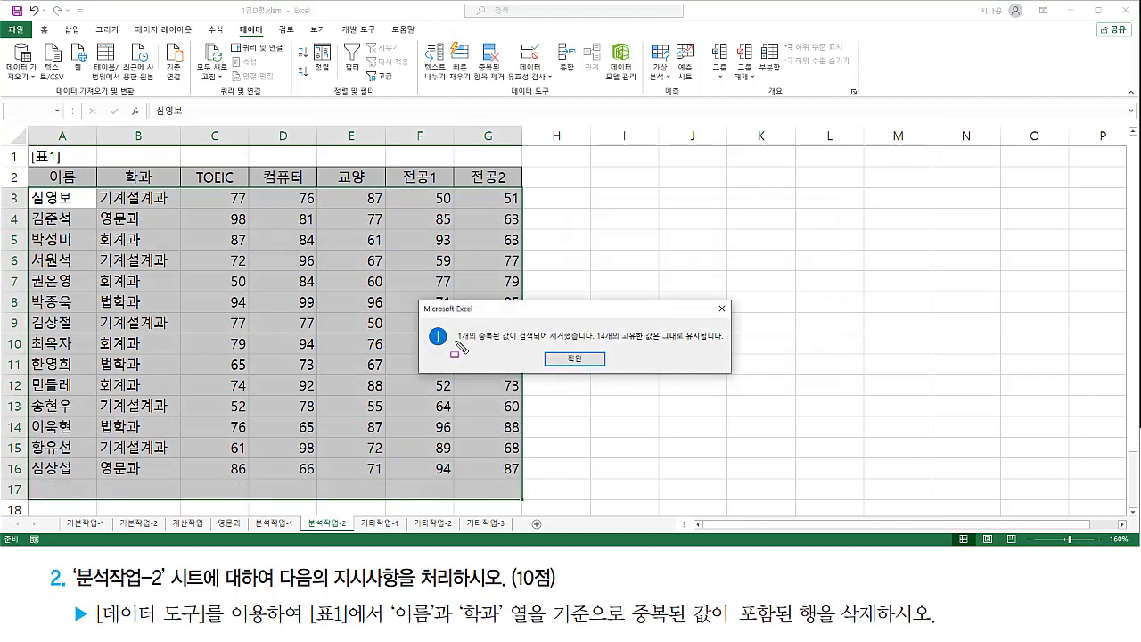
pyautogui.moveTo(457, 340)
pyautogui.mouseDown()
pyautogui.moveTo(587, 341)
pyautogui.moveTo(596, 330)
pyautogui.moveTo(675, 355)
pyautogui.moveTo(718, 349)
pyautogui.mouseUp()
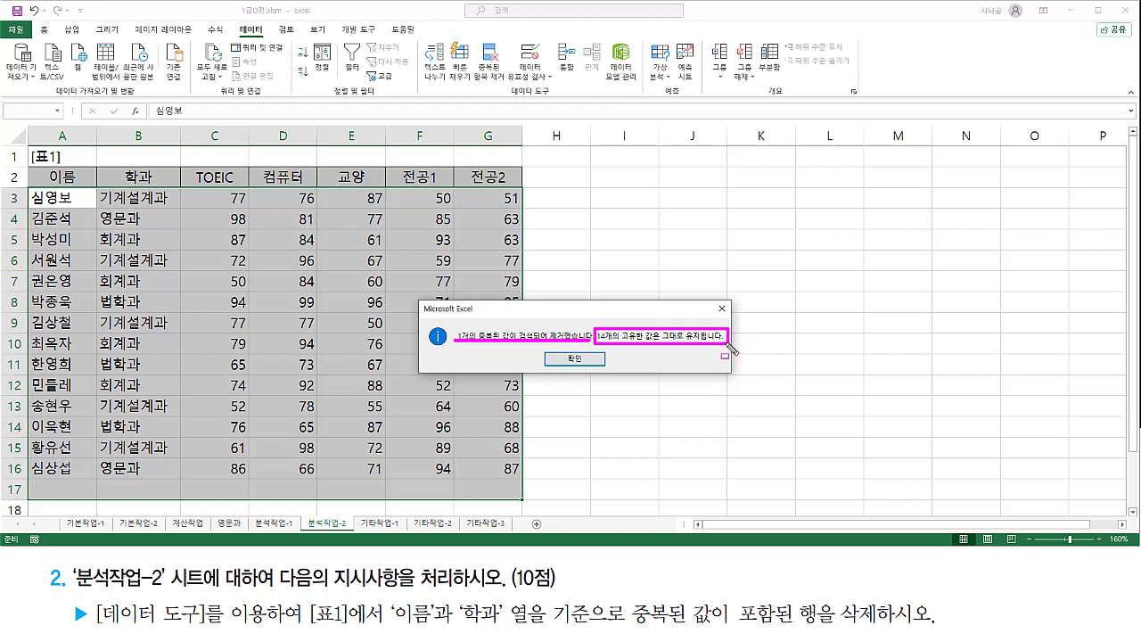
pyautogui.click(574, 359)
pyautogui.click(352, 323)
pyautogui.click(613, 330)
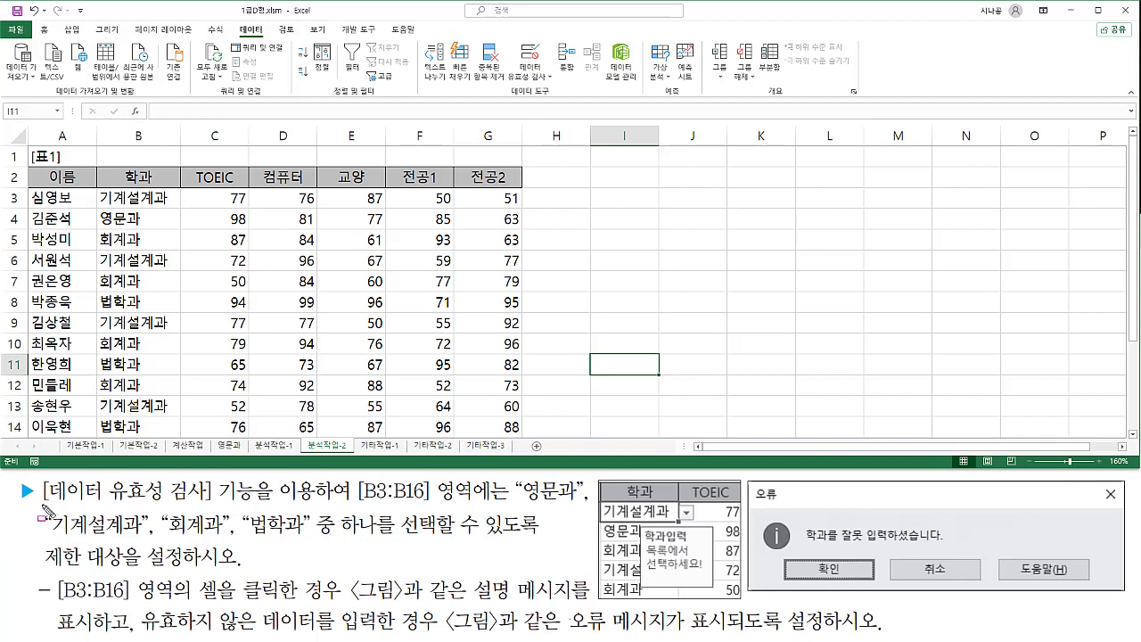
pyautogui.moveTo(41, 511)
pyautogui.mouseDown()
pyautogui.moveTo(221, 514)
pyautogui.moveTo(218, 480)
pyautogui.mouseUp()
pyautogui.moveTo(358, 502); pyautogui.dragTo(475, 505)
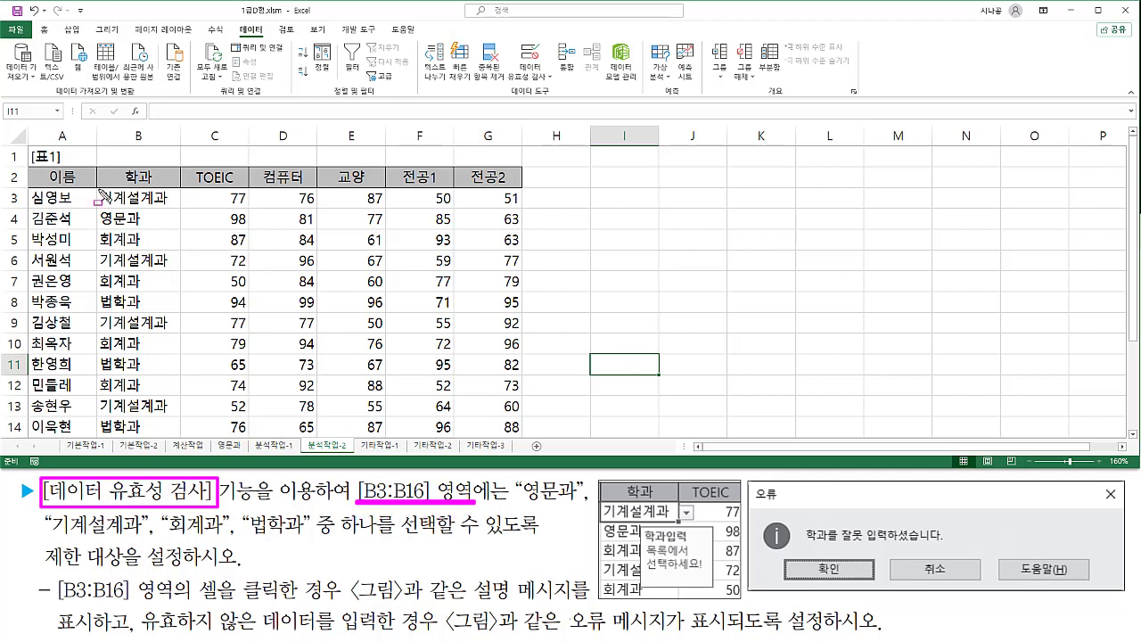
pyautogui.moveTo(100, 192)
pyautogui.mouseDown()
pyautogui.moveTo(172, 296)
pyautogui.moveTo(181, 444)
pyautogui.mouseUp()
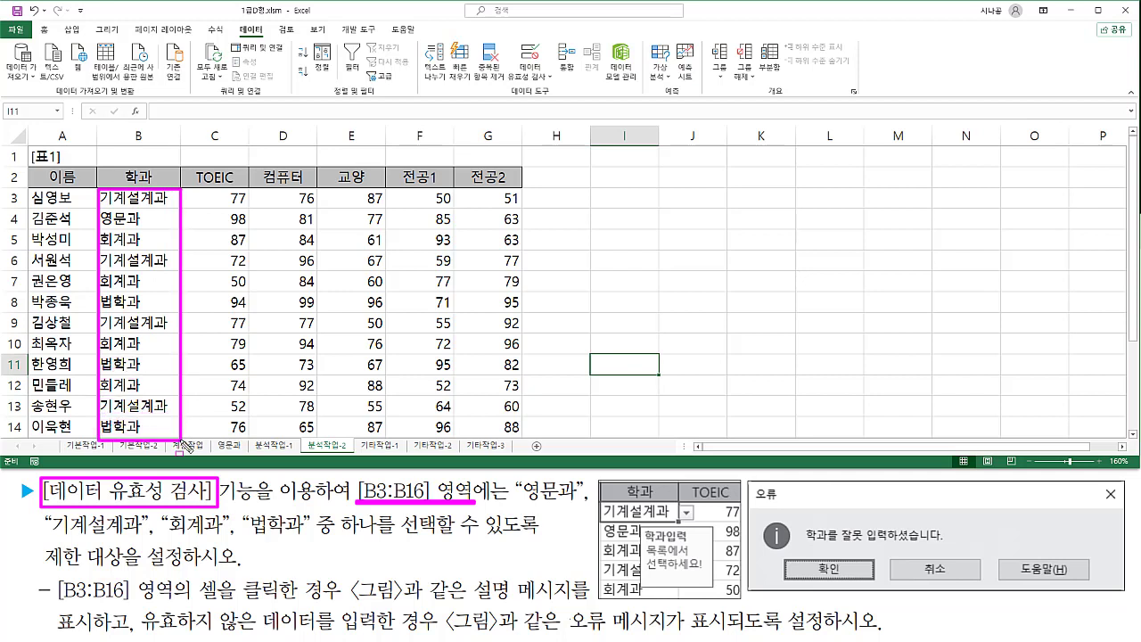
pyautogui.moveTo(523, 518); pyautogui.dragTo(578, 519)
pyautogui.moveTo(51, 536); pyautogui.dragTo(542, 537)
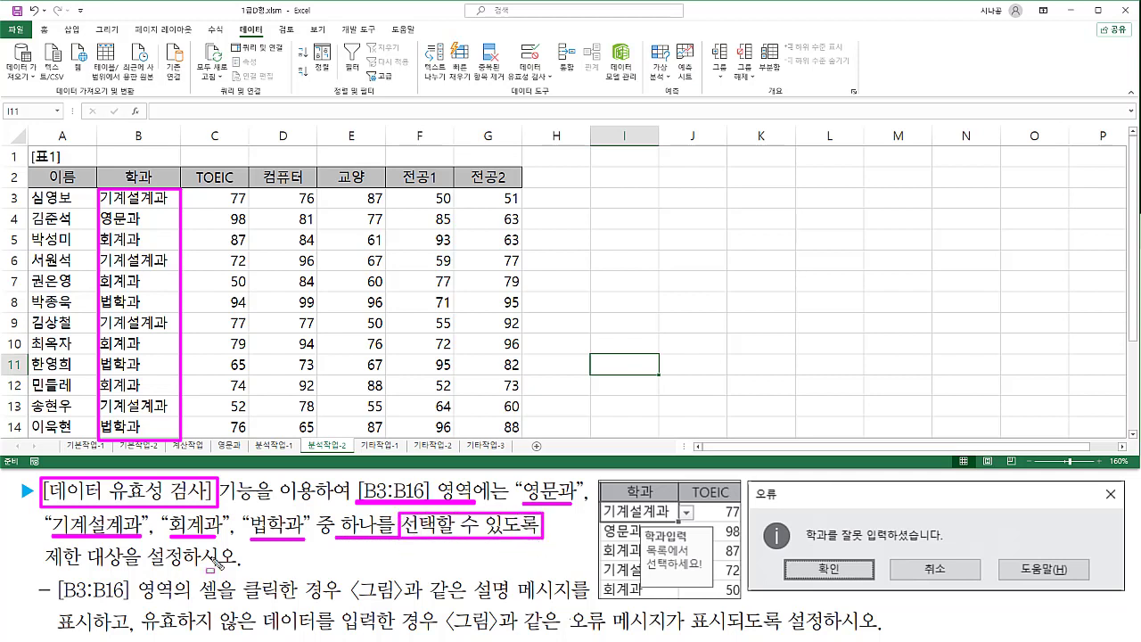
pyautogui.moveTo(48, 580); pyautogui.dragTo(132, 580)
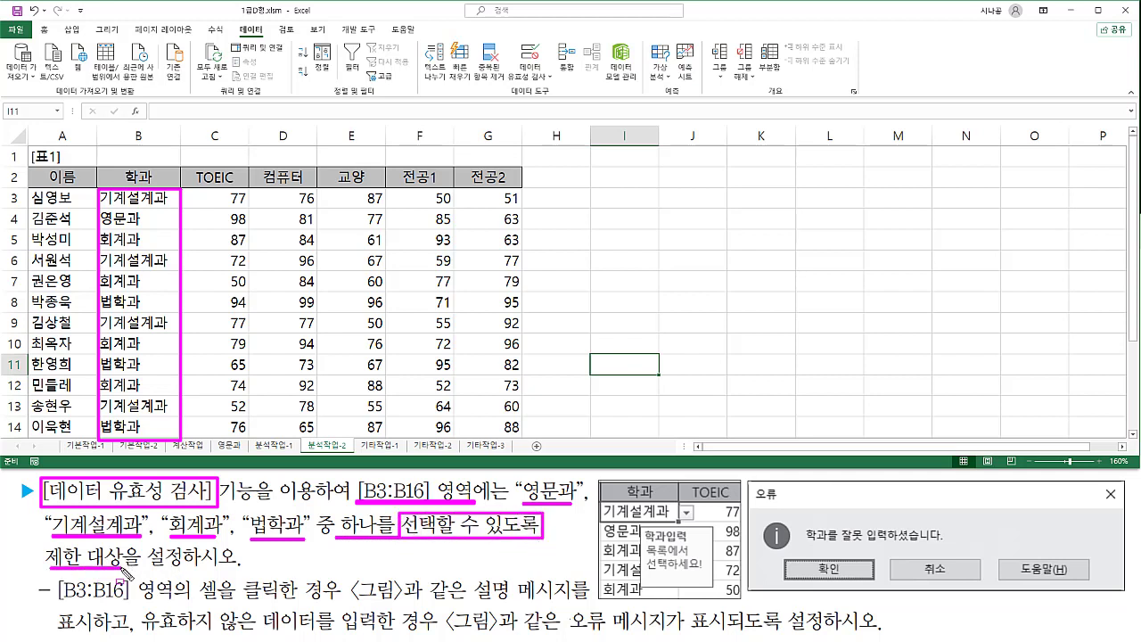
pyautogui.press('Escape')
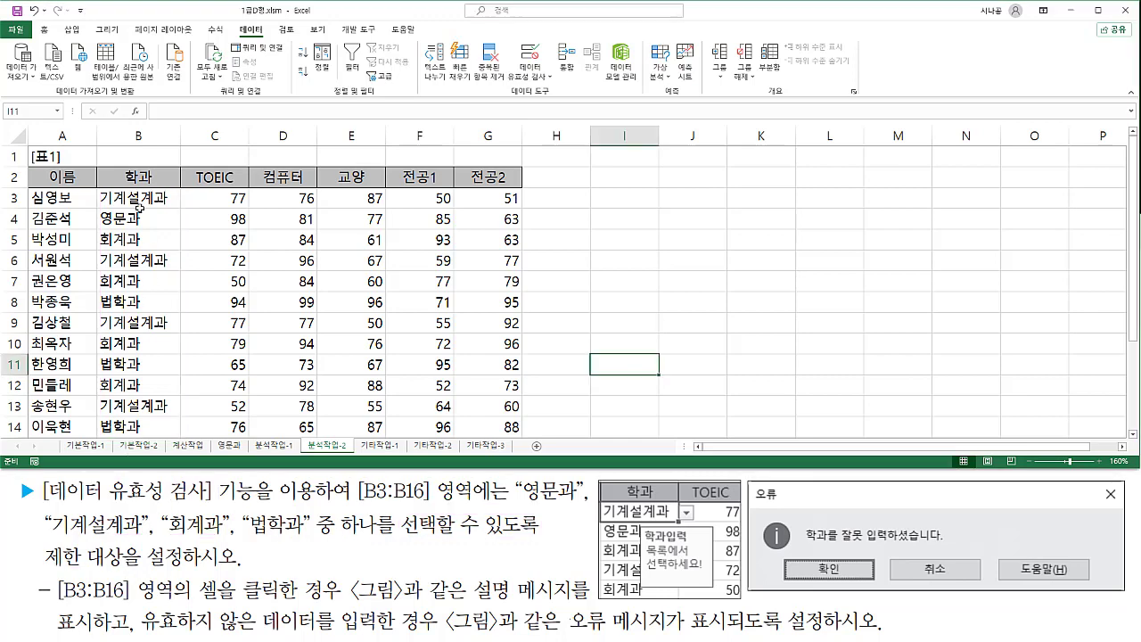
# Start Data Validation for the 학과 cells B3:B16.
pyautogui.click(133, 198)
pyautogui.moveTo(134, 197); pyautogui.dragTo(141, 408)
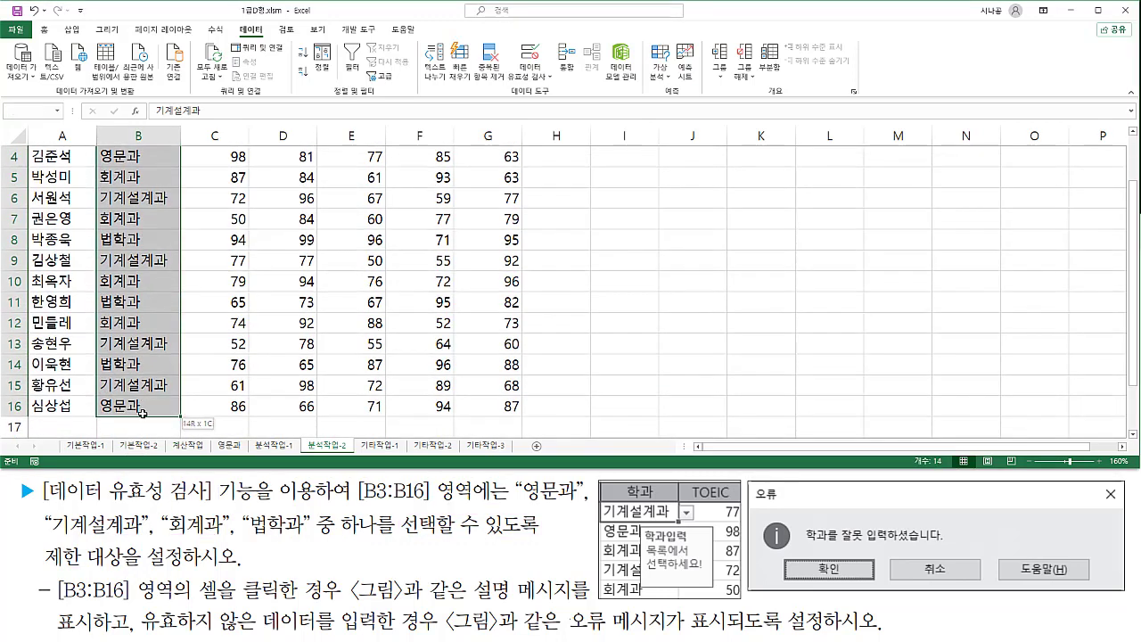
pyautogui.scroll(1, 143, 295)
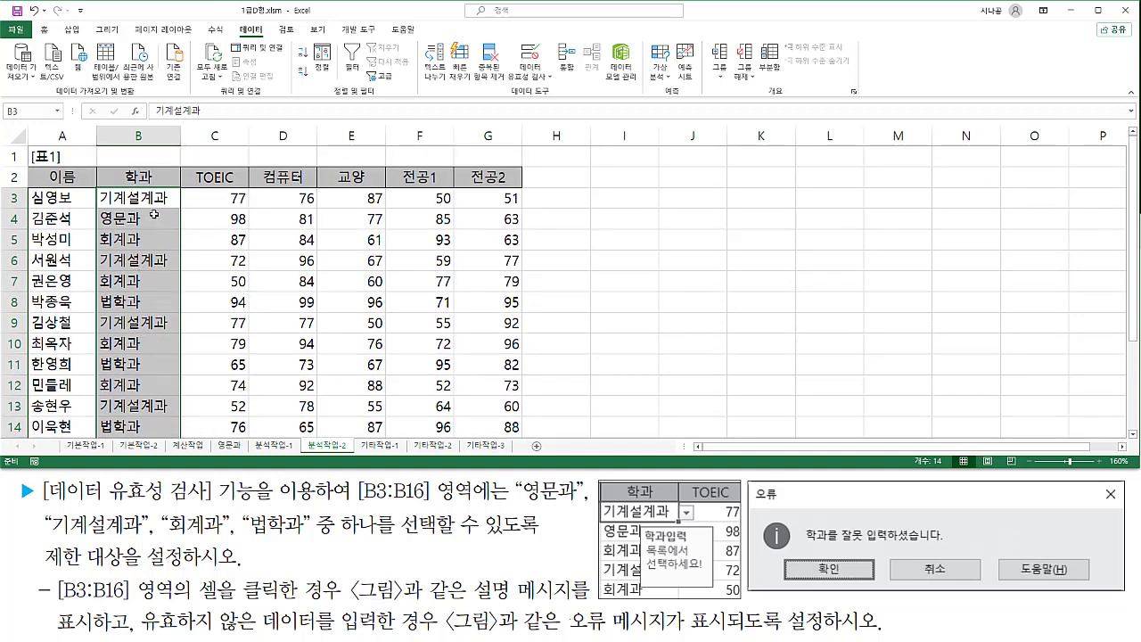
pyautogui.hotkey('ctrl', '2')
pyautogui.moveTo(232, 22); pyautogui.dragTo(270, 41)
pyautogui.moveTo(505, 96); pyautogui.dragTo(558, 96)
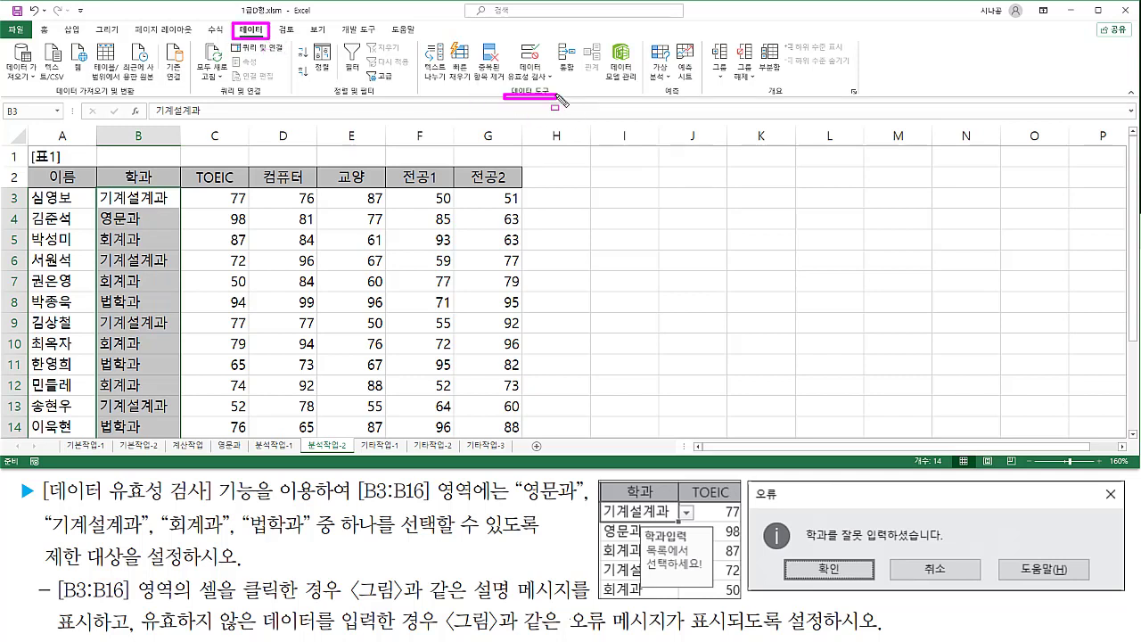
pyautogui.moveTo(506, 40); pyautogui.dragTo(558, 87)
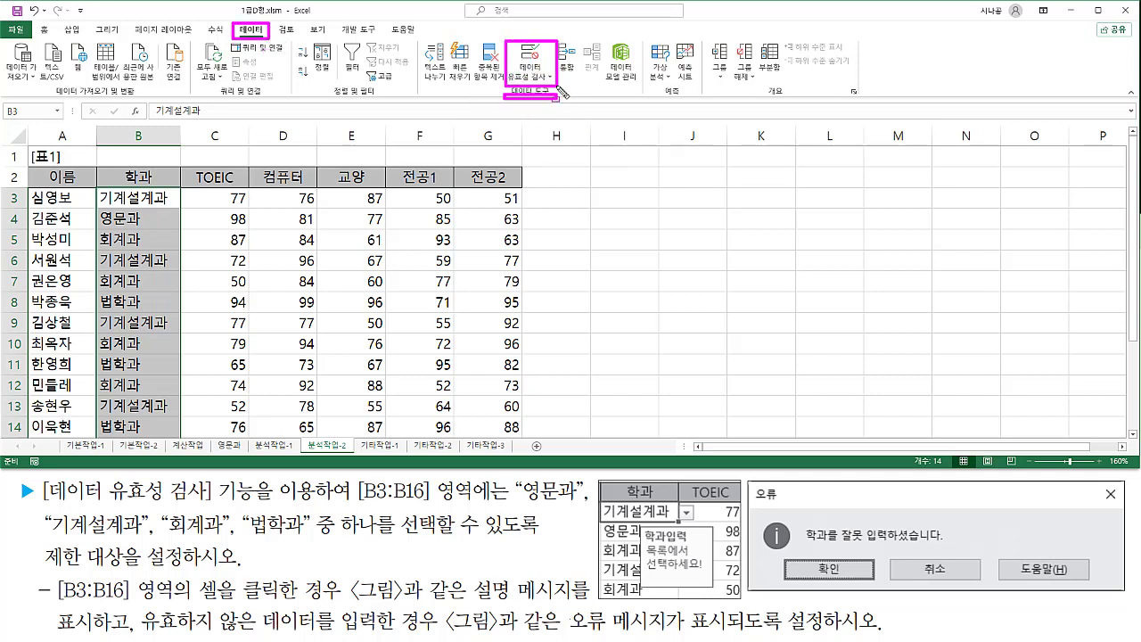
pyautogui.press('Escape')
pyautogui.click(533, 57)
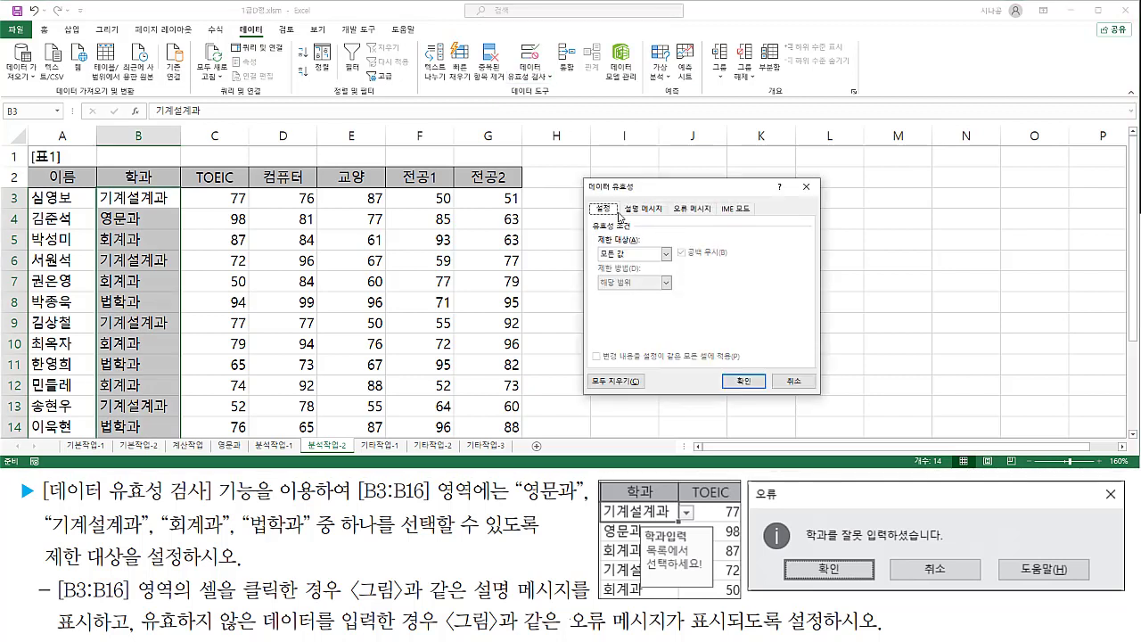
# Restrict the allowed entries to a list (목록) with the source 영문과,기계설계과,회계과,법학과.
pyautogui.moveTo(582, 182)
pyautogui.mouseDown()
pyautogui.moveTo(627, 385)
pyautogui.moveTo(824, 396)
pyautogui.mouseUp()
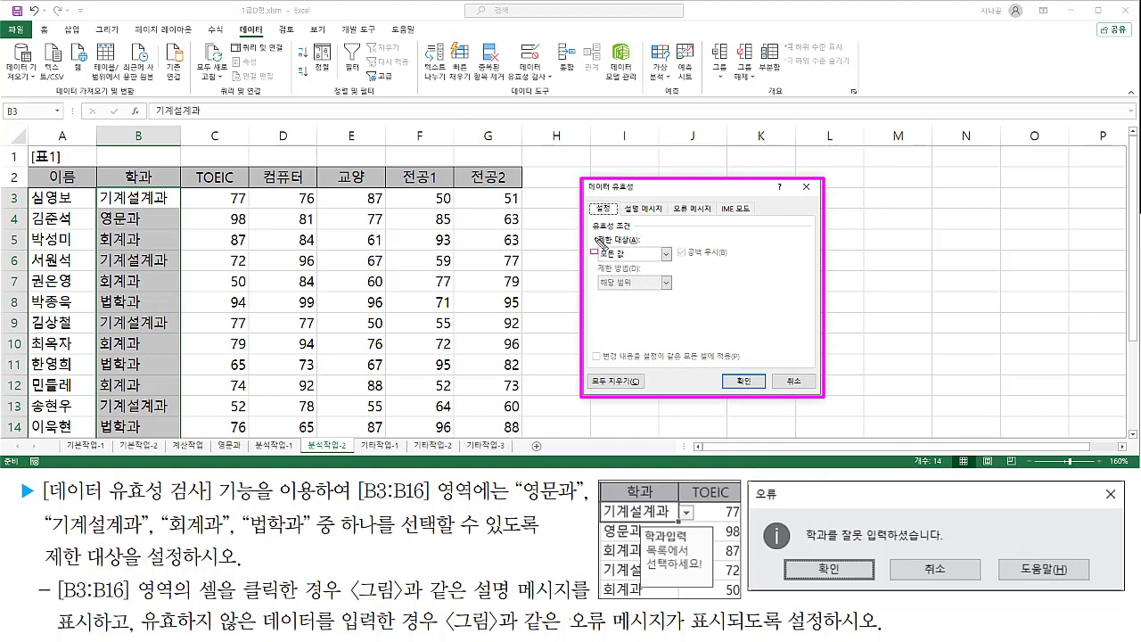
pyautogui.moveTo(594, 231); pyautogui.dragTo(642, 248)
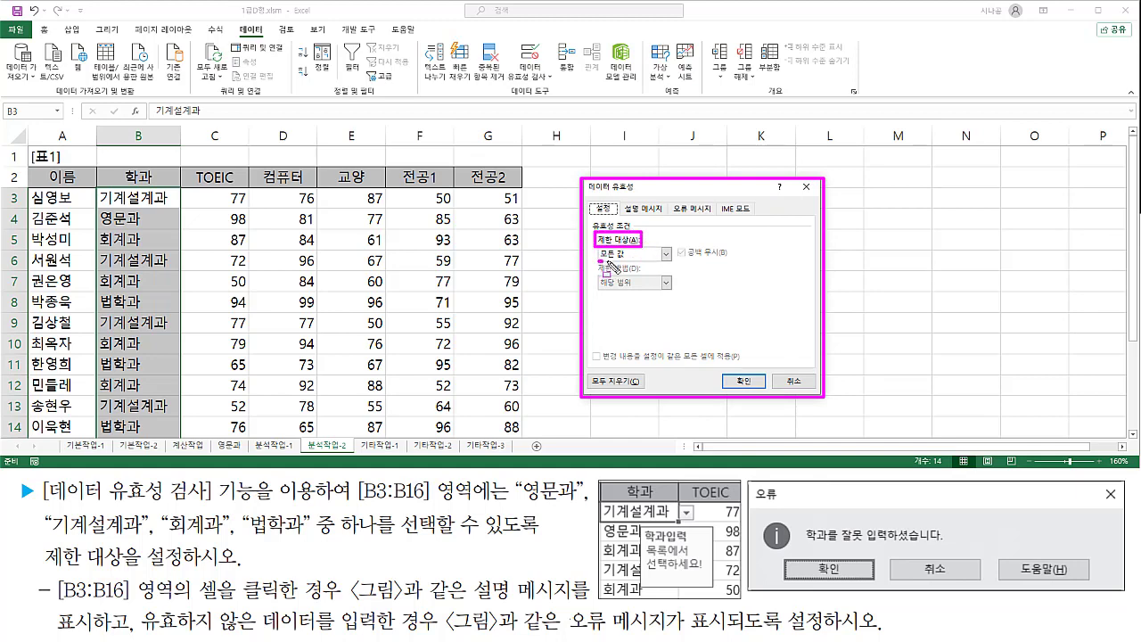
pyautogui.press('Escape')
pyautogui.click(642, 258)
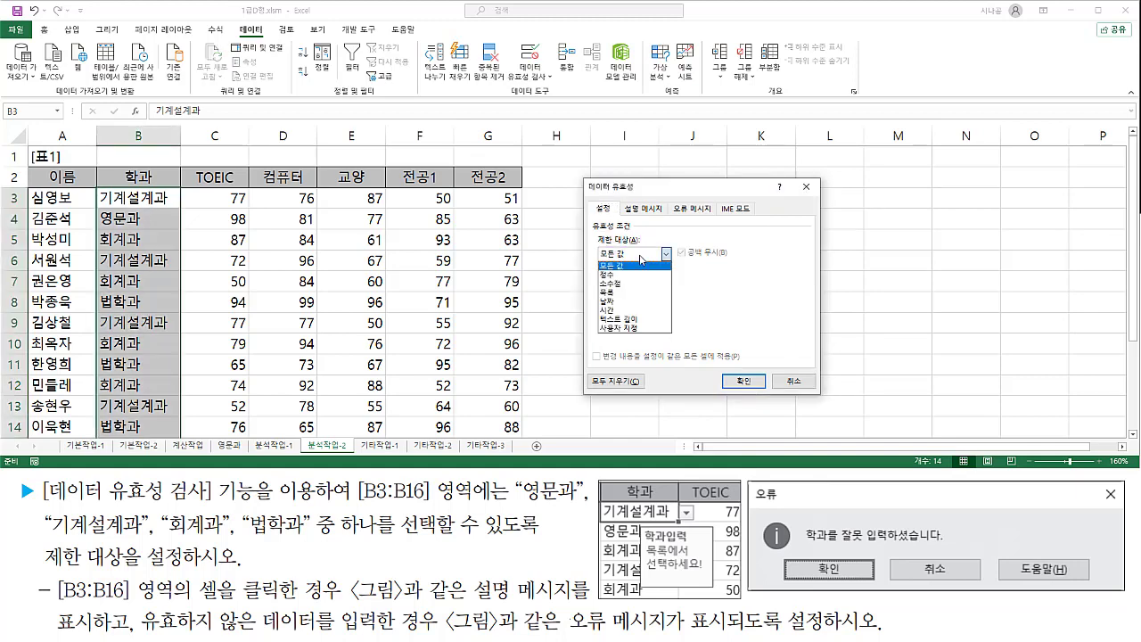
pyautogui.click(629, 292)
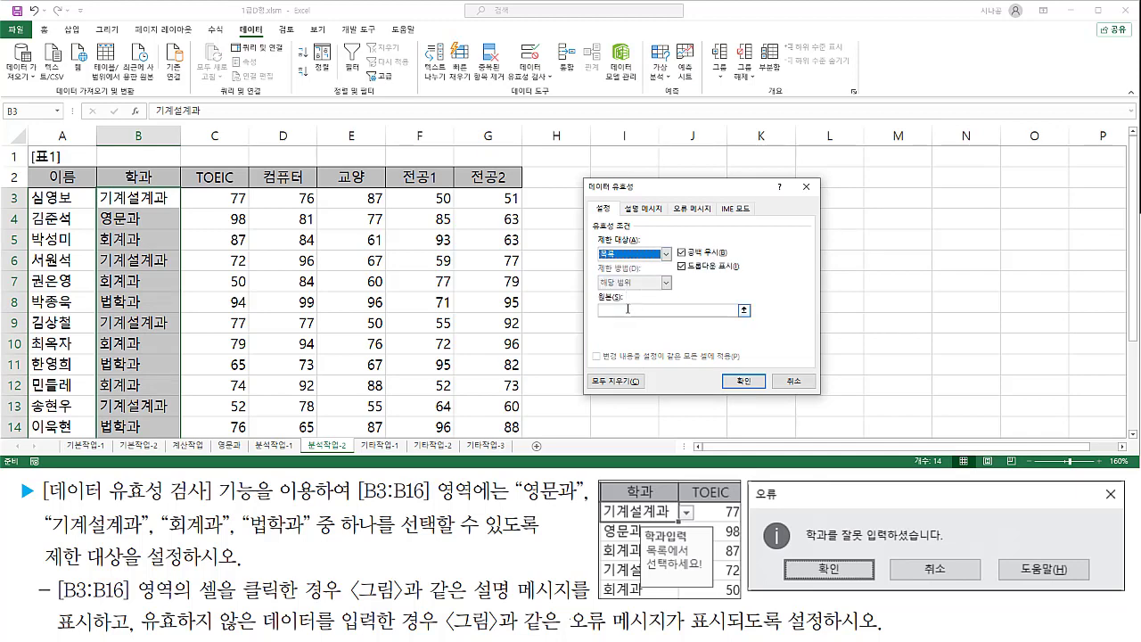
pyautogui.click(628, 309)
pyautogui.moveTo(598, 315); pyautogui.dragTo(752, 316)
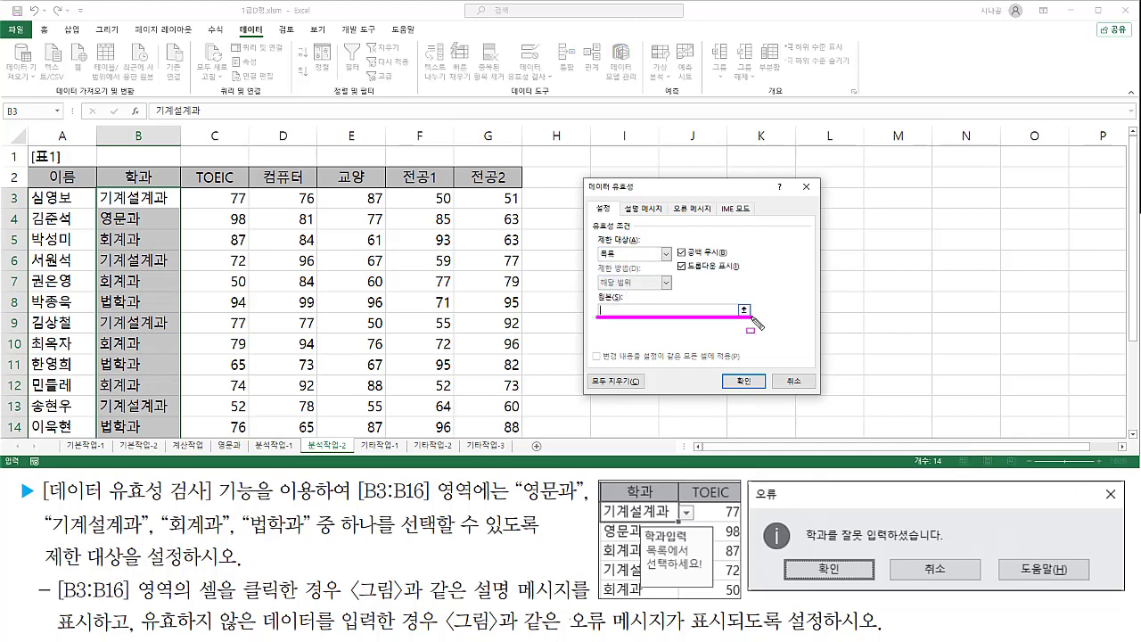
pyautogui.moveTo(515, 503); pyautogui.dragTo(582, 503)
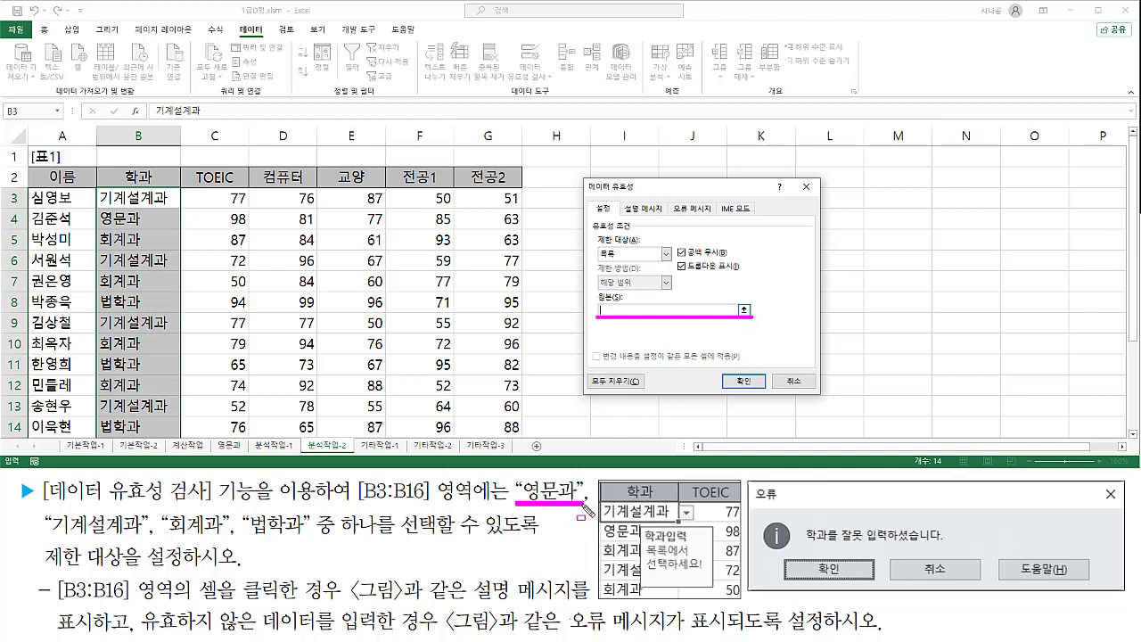
pyautogui.moveTo(39, 539); pyautogui.dragTo(308, 538)
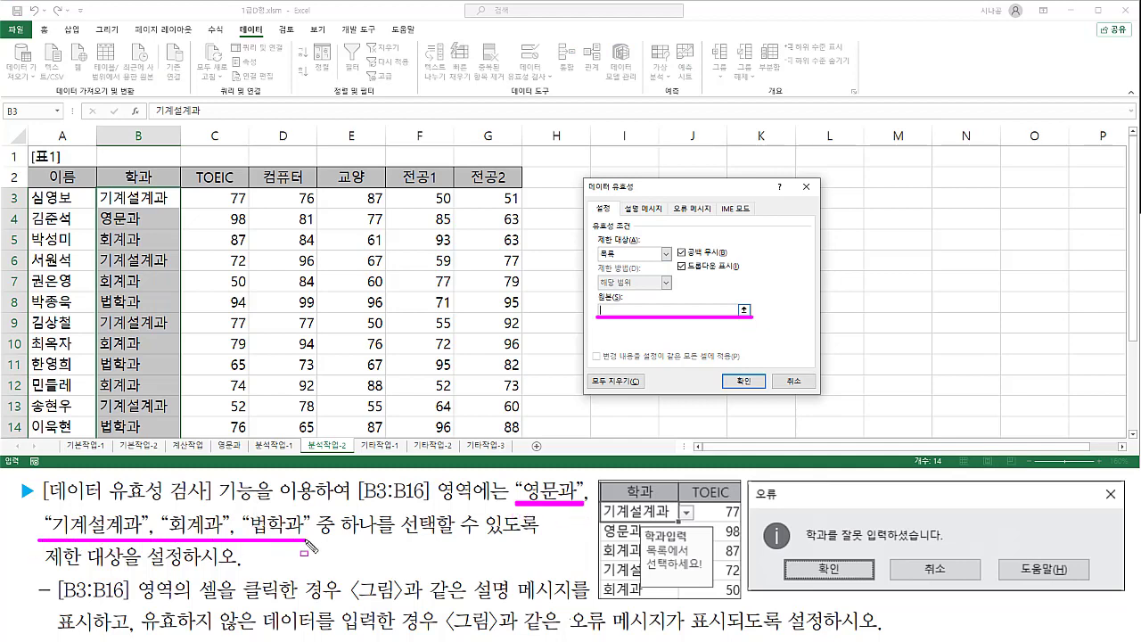
pyautogui.press('Escape')
pyautogui.click(630, 312)
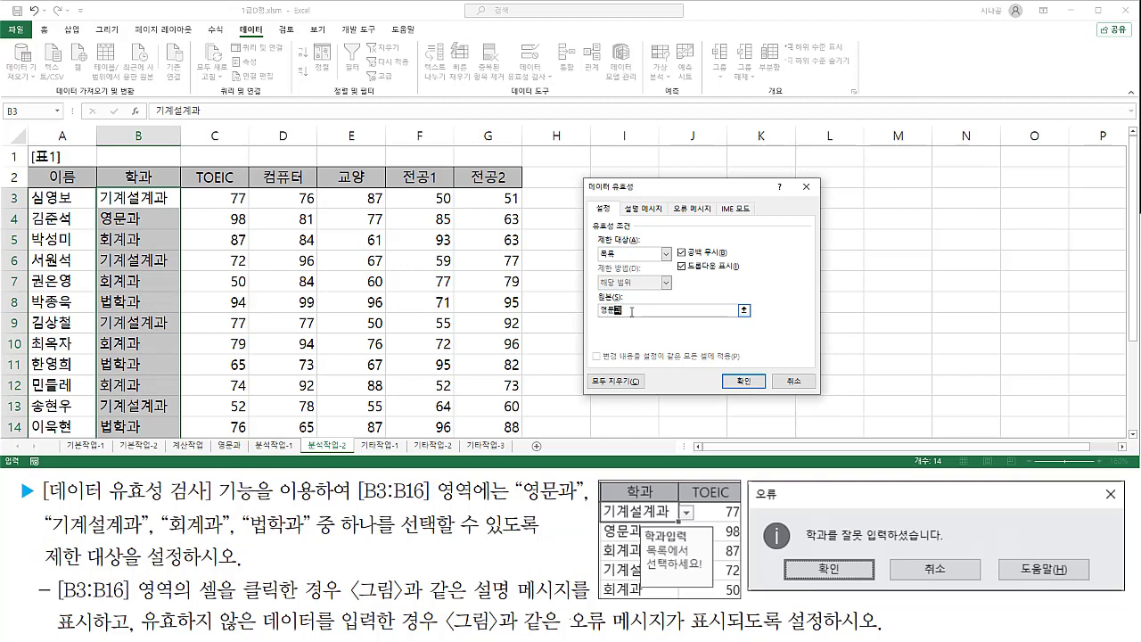
pyautogui.write('영문과,기계설계과,회계과,법학')
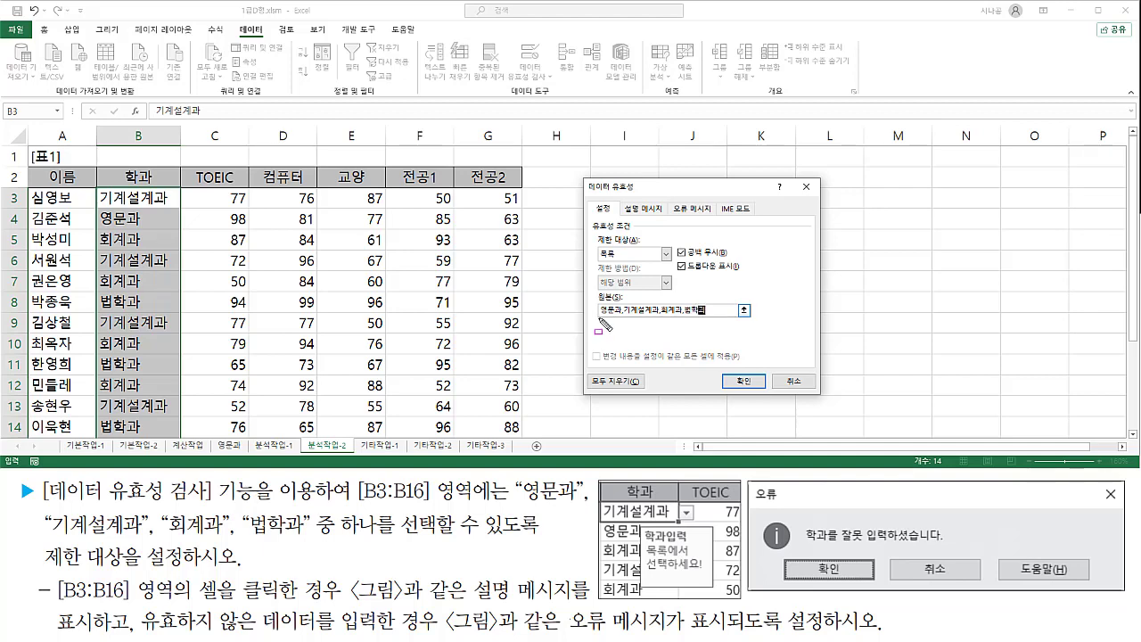
pyautogui.moveTo(598, 318)
pyautogui.mouseDown()
pyautogui.moveTo(713, 318)
pyautogui.moveTo(713, 304)
pyautogui.mouseUp()
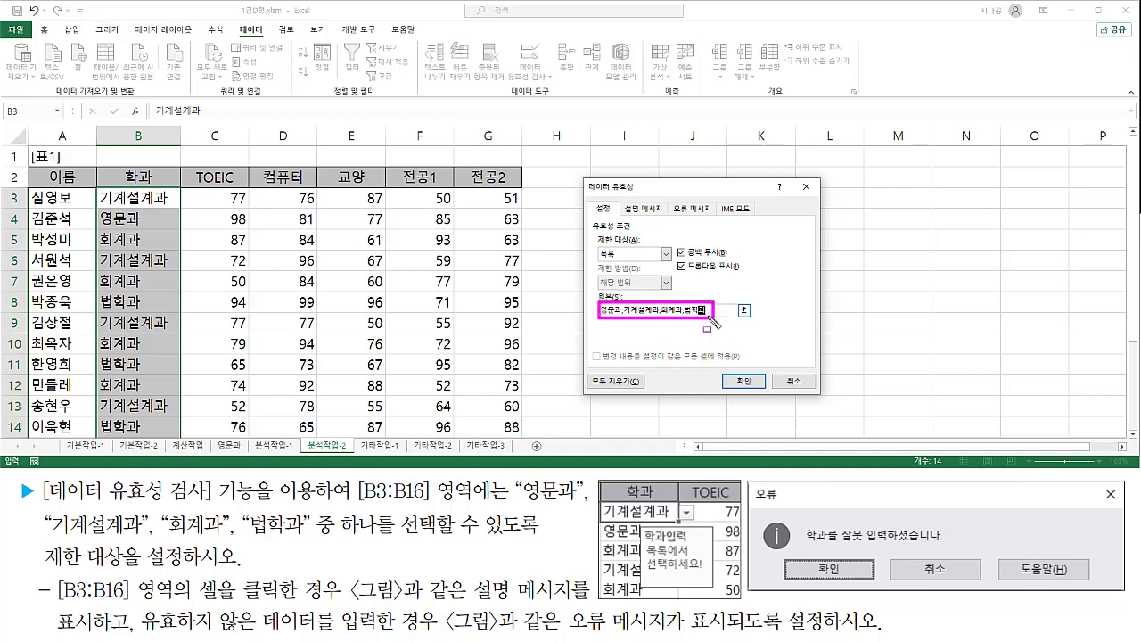
pyautogui.moveTo(343, 538); pyautogui.dragTo(539, 538)
pyautogui.moveTo(41, 546)
pyautogui.mouseDown()
pyautogui.moveTo(179, 567)
pyautogui.moveTo(184, 546)
pyautogui.mouseUp()
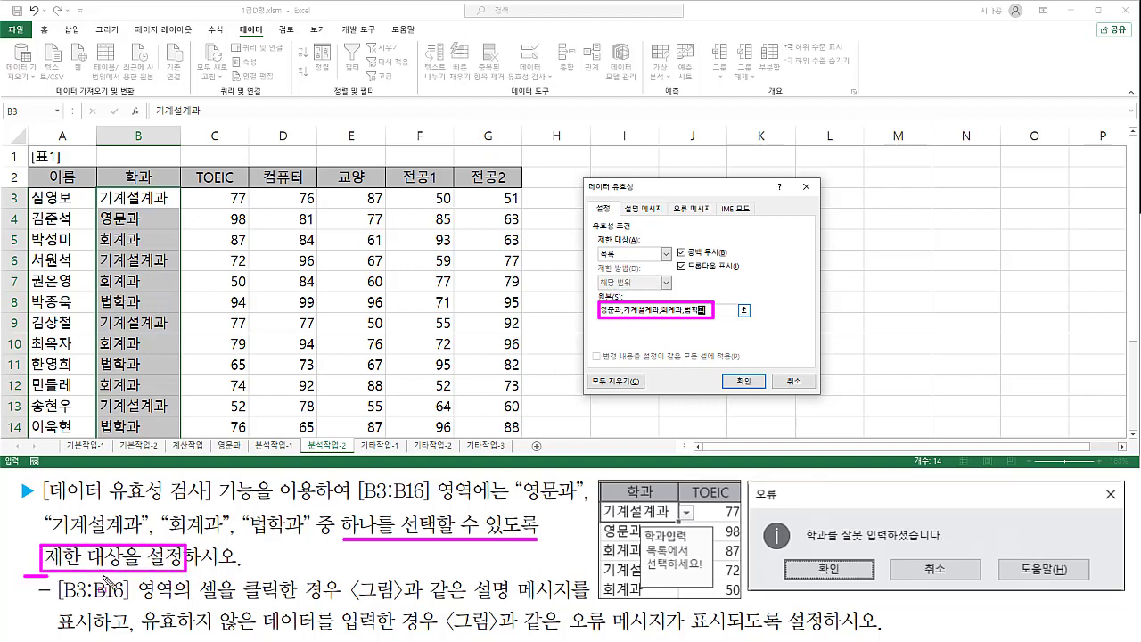
pyautogui.moveTo(23, 576); pyautogui.dragTo(321, 576)
pyautogui.press('e')
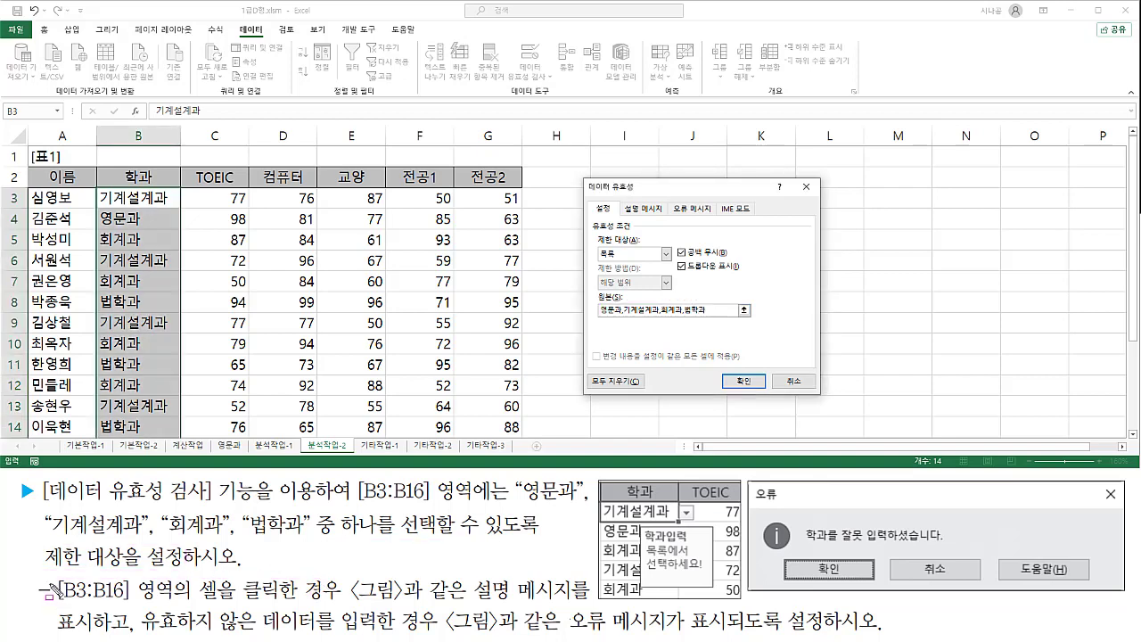
pyautogui.moveTo(55, 575)
pyautogui.mouseDown()
pyautogui.moveTo(100, 613)
pyautogui.moveTo(234, 595)
pyautogui.moveTo(335, 605)
pyautogui.mouseUp()
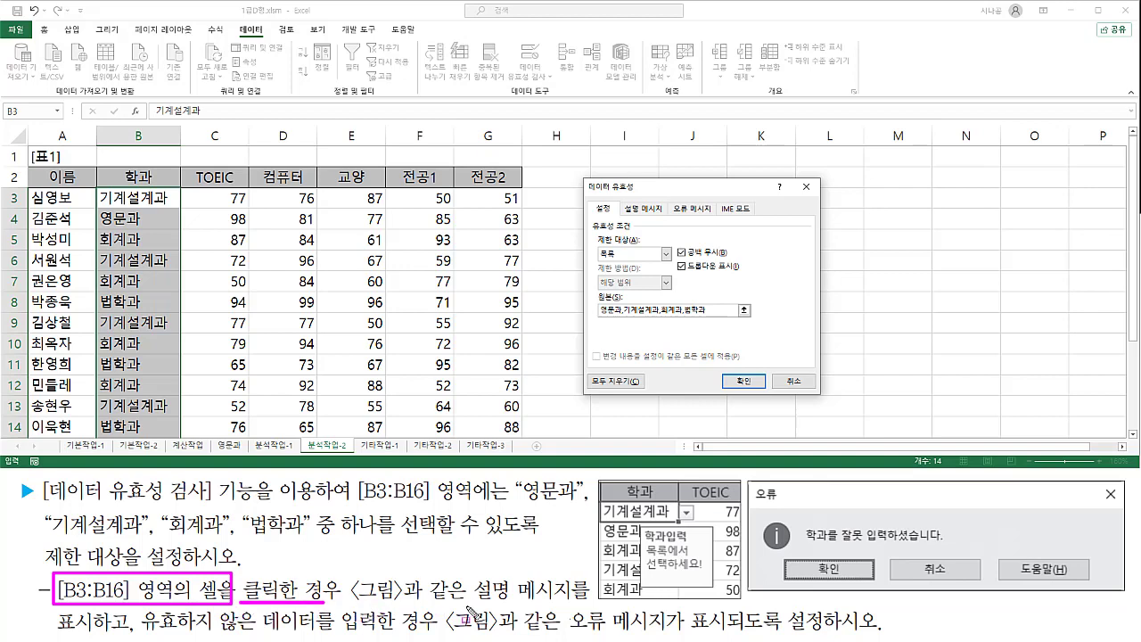
pyautogui.moveTo(467, 606); pyautogui.dragTo(579, 606)
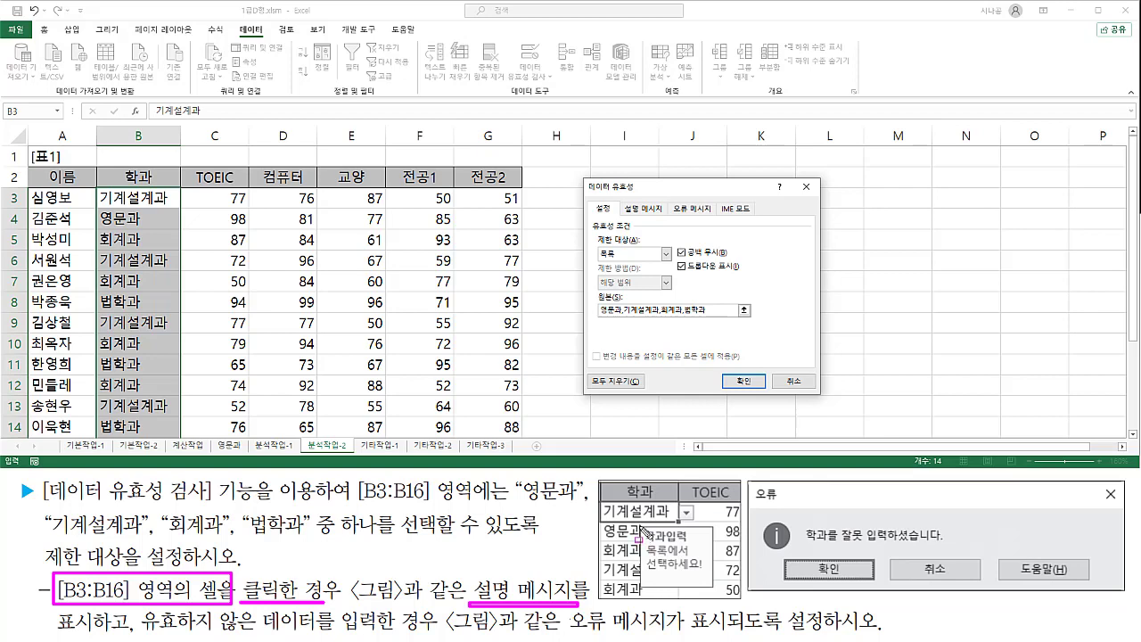
pyautogui.moveTo(640, 529)
pyautogui.mouseDown()
pyautogui.moveTo(642, 548)
pyautogui.moveTo(705, 544)
pyautogui.moveTo(640, 526)
pyautogui.mouseUp()
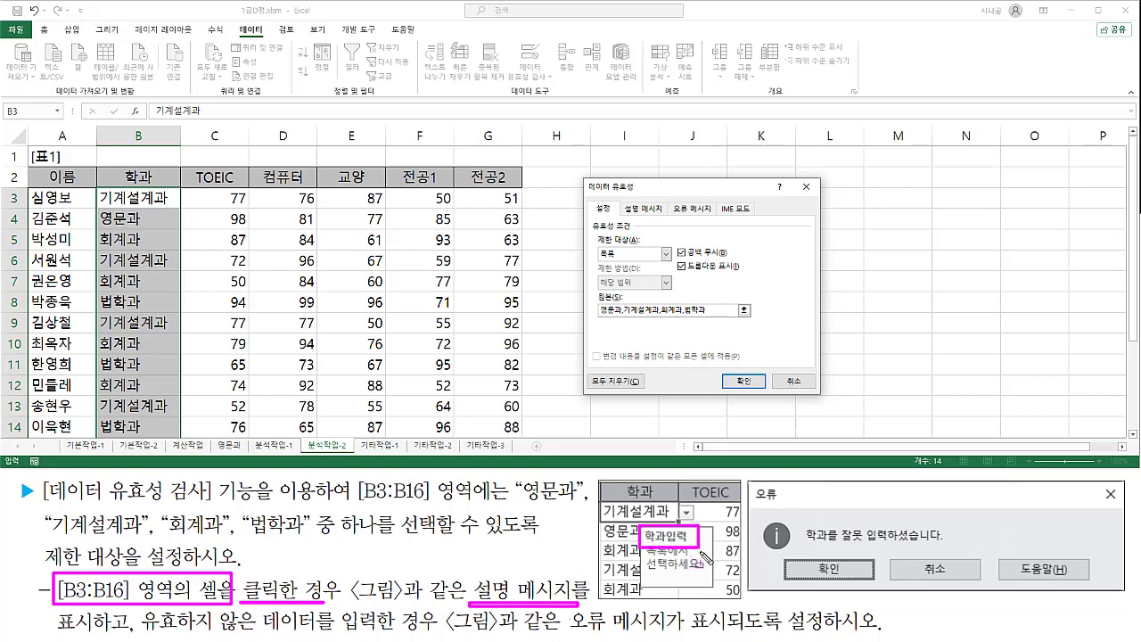
pyautogui.moveTo(703, 553); pyautogui.dragTo(710, 589)
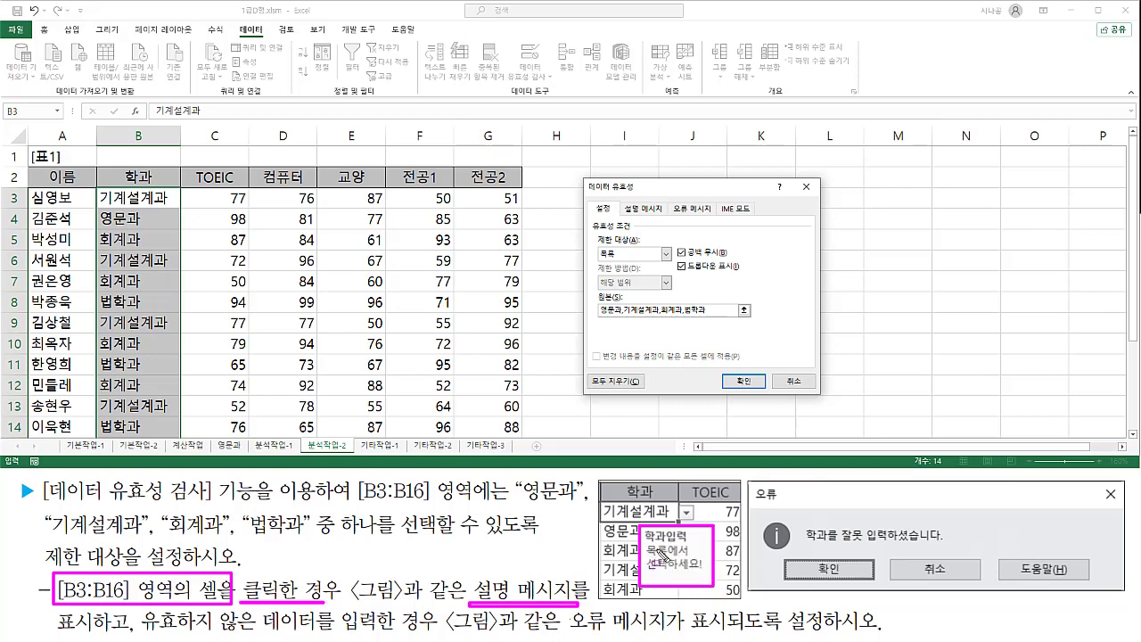
# Set the input message for B3:B16 with the title 학과입력 and the text 목록에서 선택하세요!
pyautogui.moveTo(626, 200)
pyautogui.mouseDown()
pyautogui.moveTo(651, 217)
pyautogui.moveTo(665, 198)
pyautogui.moveTo(665, 214)
pyautogui.mouseUp()
pyautogui.click(639, 212)
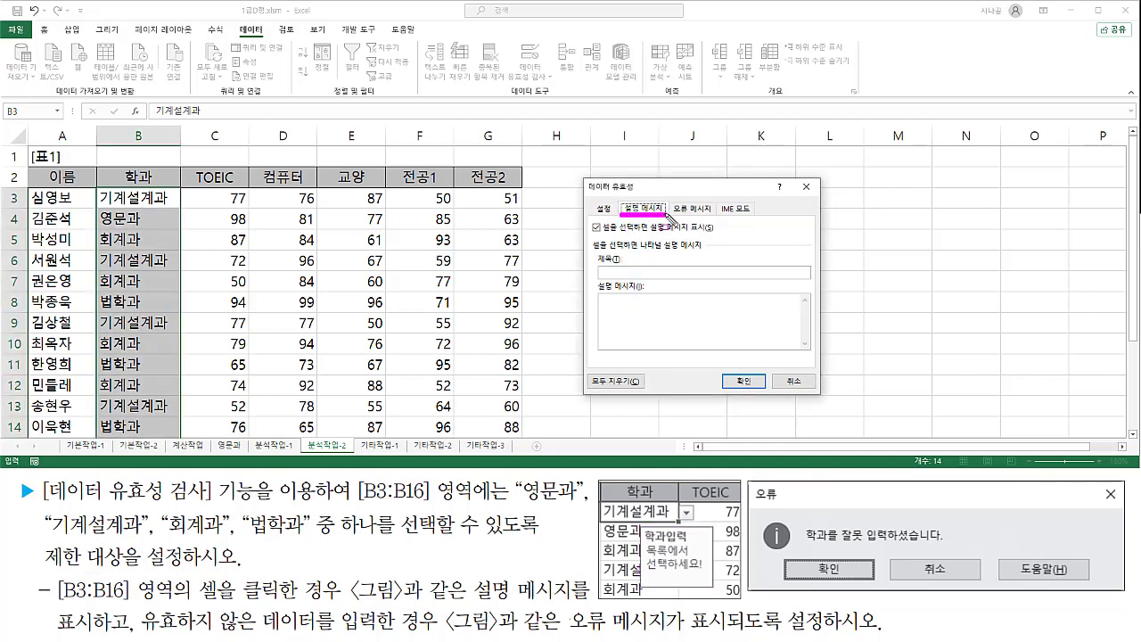
pyautogui.moveTo(602, 234)
pyautogui.mouseDown()
pyautogui.moveTo(719, 235)
pyautogui.moveTo(603, 234)
pyautogui.mouseUp()
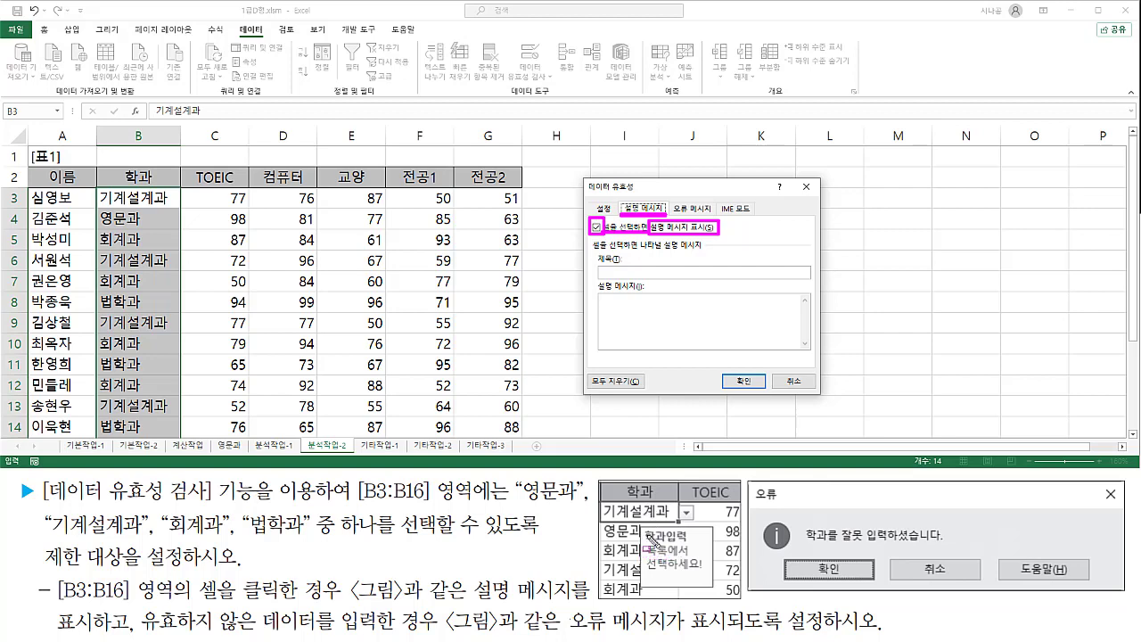
pyautogui.moveTo(643, 527)
pyautogui.mouseDown()
pyautogui.moveTo(644, 538)
pyautogui.moveTo(688, 527)
pyautogui.moveTo(698, 547)
pyautogui.mouseUp()
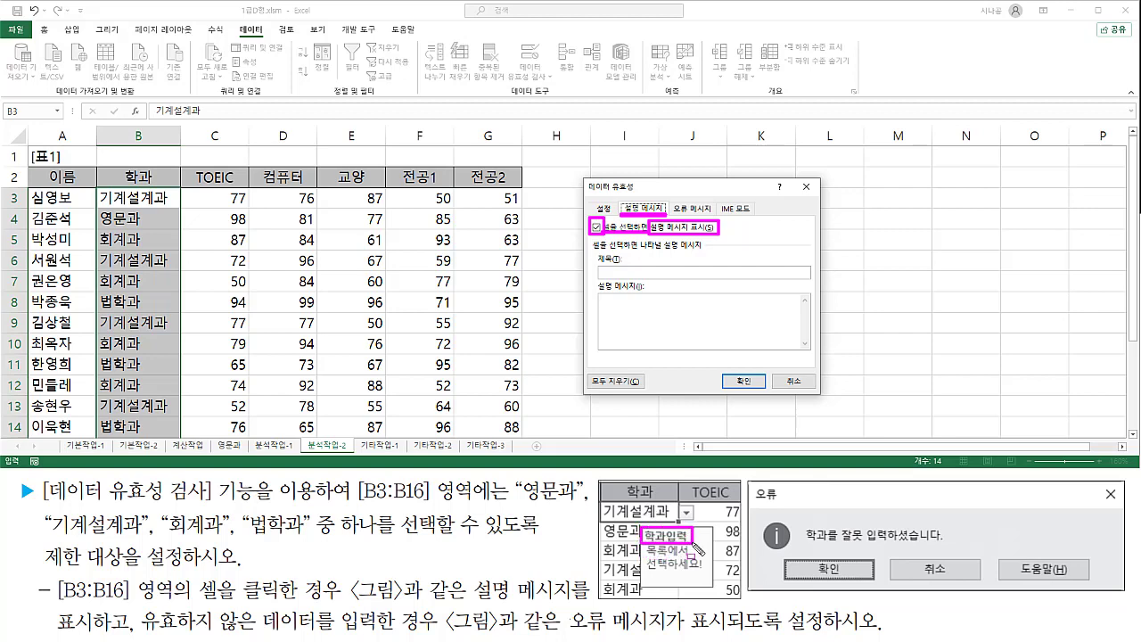
pyautogui.moveTo(598, 276); pyautogui.dragTo(672, 275)
pyautogui.moveTo(640, 545)
pyautogui.mouseDown()
pyautogui.moveTo(640, 576)
pyautogui.moveTo(638, 544)
pyautogui.mouseUp()
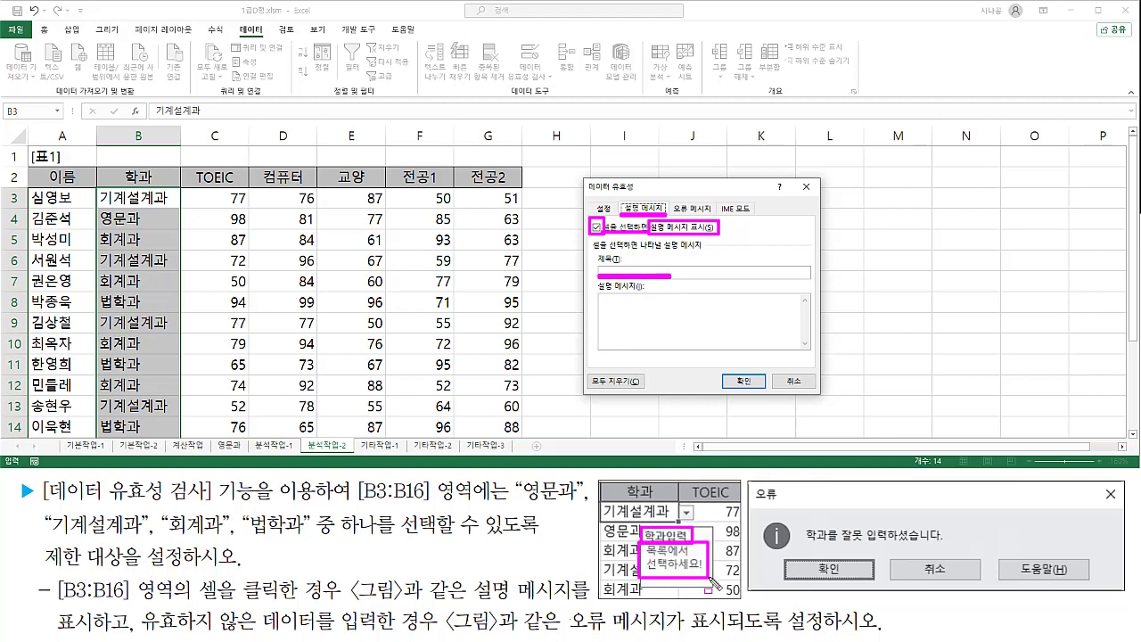
pyautogui.moveTo(599, 313); pyautogui.dragTo(711, 348)
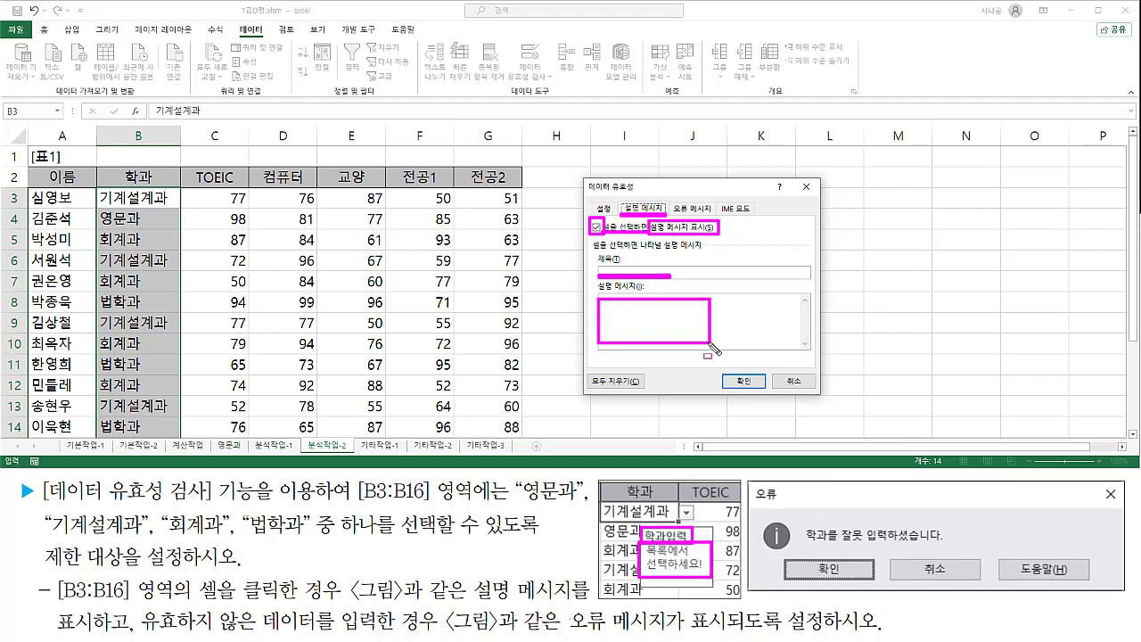
pyautogui.press('Escape')
pyautogui.click(626, 272)
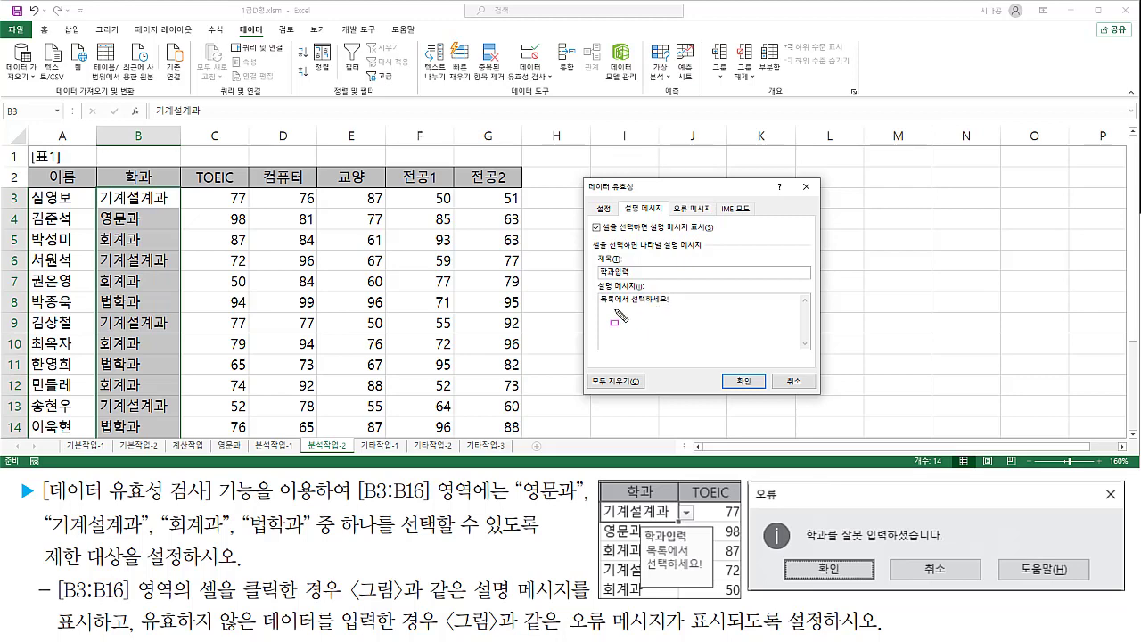
pyautogui.moveTo(597, 308); pyautogui.dragTo(673, 308)
pyautogui.moveTo(647, 575); pyautogui.dragTo(708, 575)
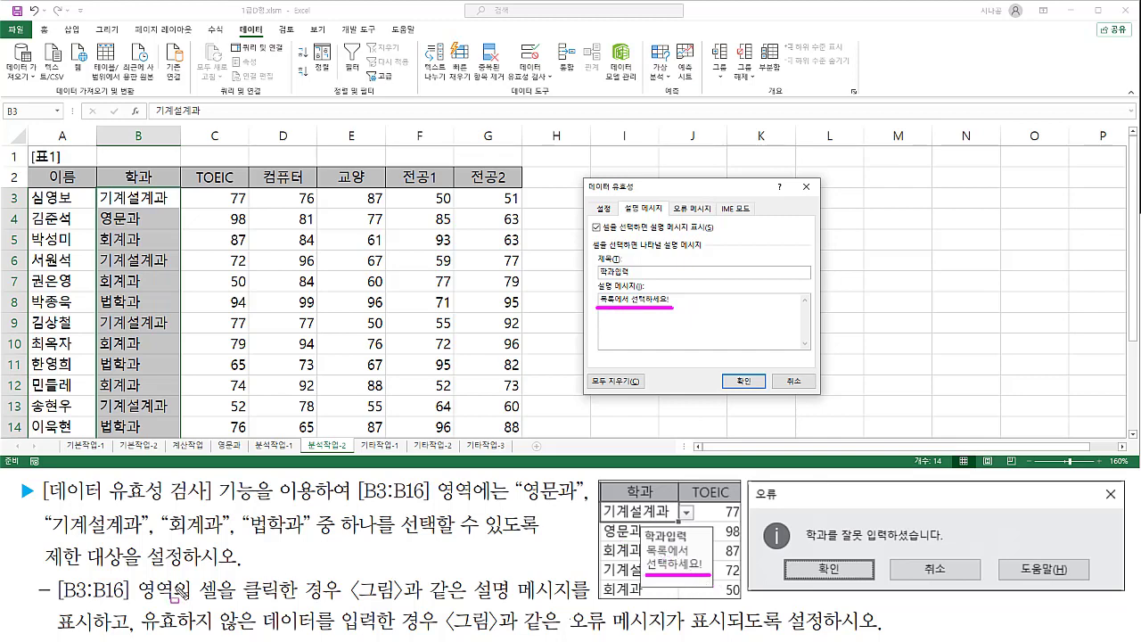
# Set the title of the error alert for B3:B16 to 오류.
pyautogui.moveTo(143, 636); pyautogui.dragTo(437, 636)
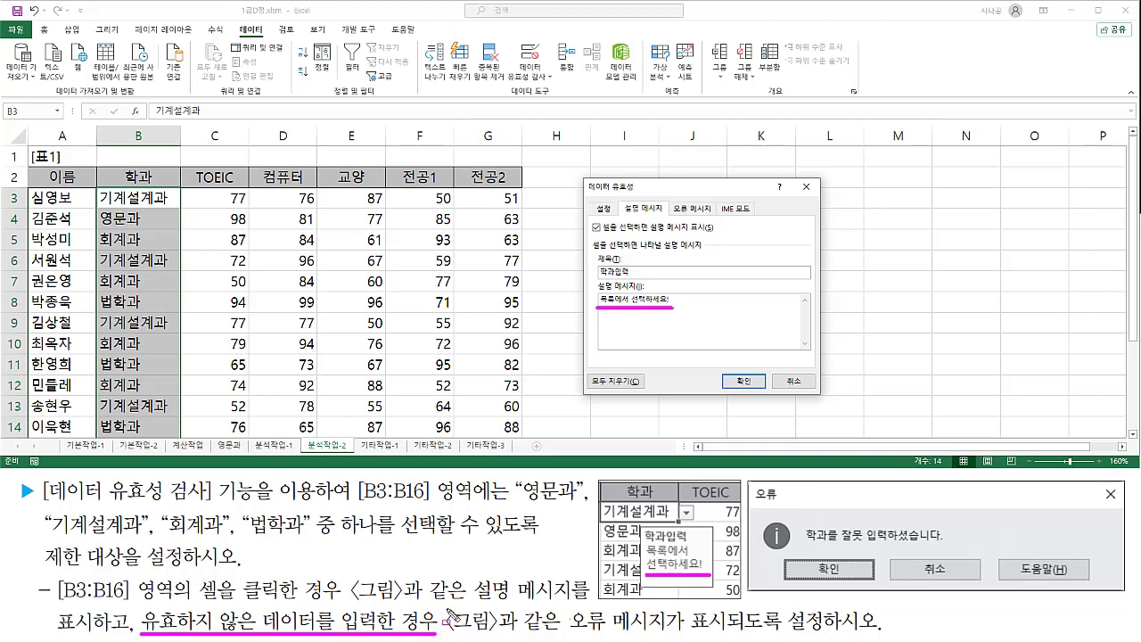
pyautogui.moveTo(567, 606)
pyautogui.mouseDown()
pyautogui.moveTo(584, 639)
pyautogui.moveTo(735, 638)
pyautogui.mouseUp()
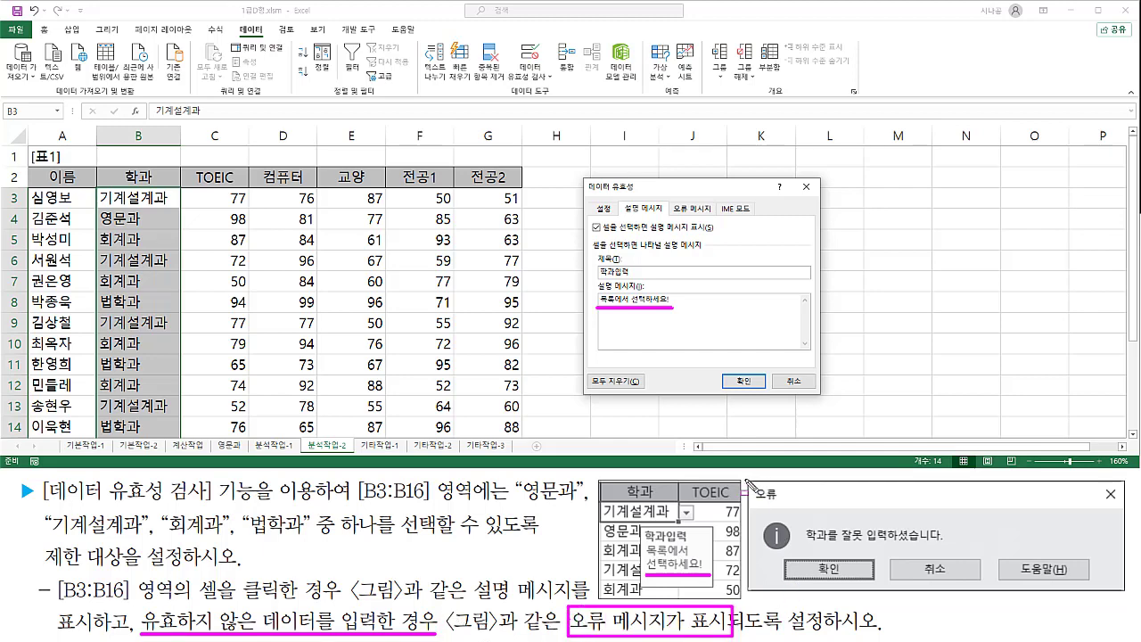
pyautogui.moveTo(746, 478); pyautogui.dragTo(1019, 582)
pyautogui.moveTo(1089, 589); pyautogui.dragTo(1130, 591)
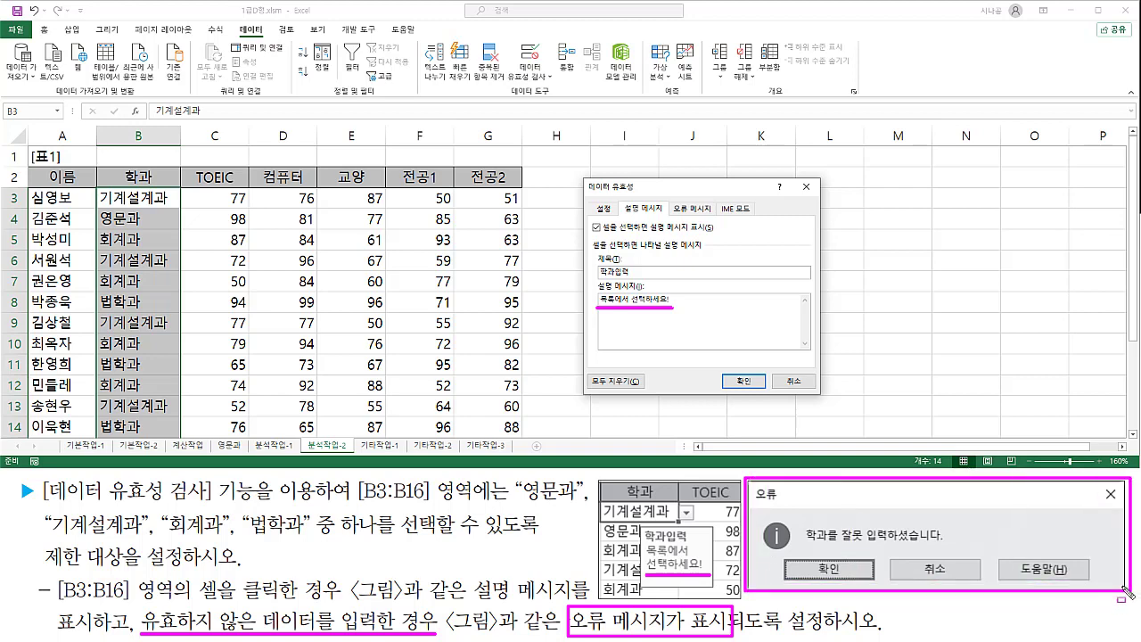
pyautogui.moveTo(670, 198); pyautogui.dragTo(716, 220)
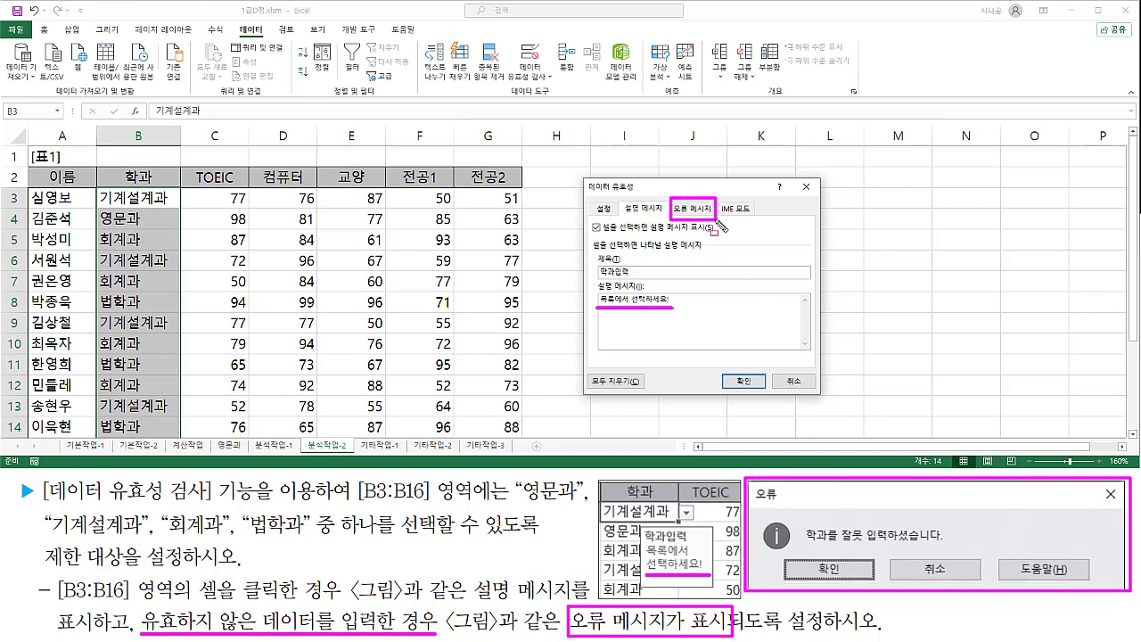
pyautogui.click(700, 211)
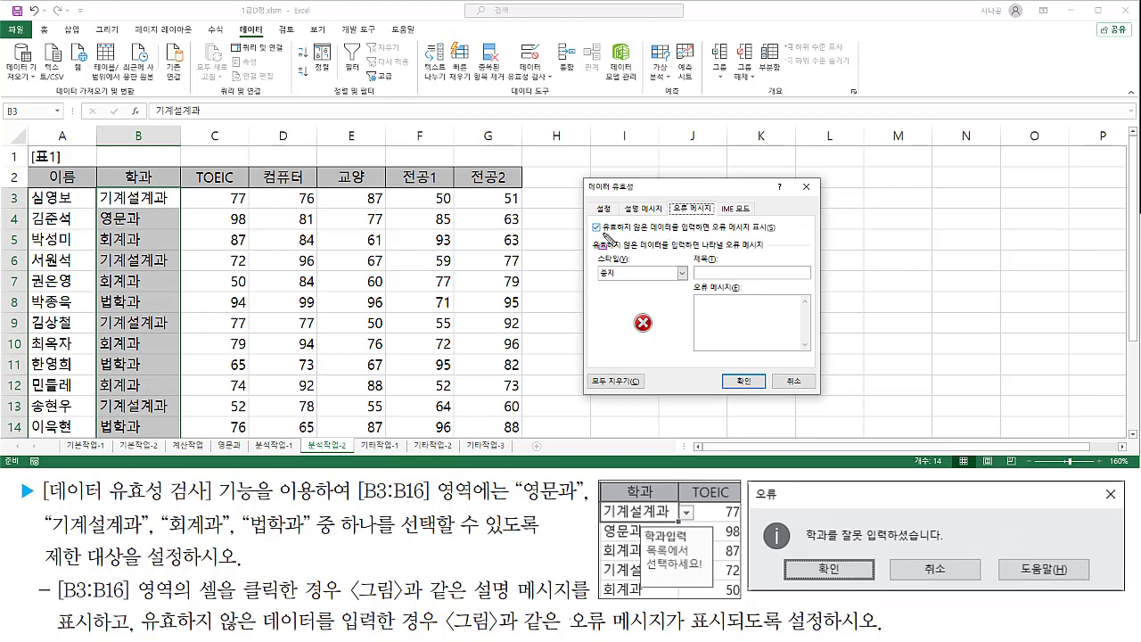
pyautogui.moveTo(604, 236)
pyautogui.mouseDown()
pyautogui.moveTo(710, 238)
pyautogui.moveTo(726, 218)
pyautogui.moveTo(777, 234)
pyautogui.moveTo(710, 235)
pyautogui.mouseUp()
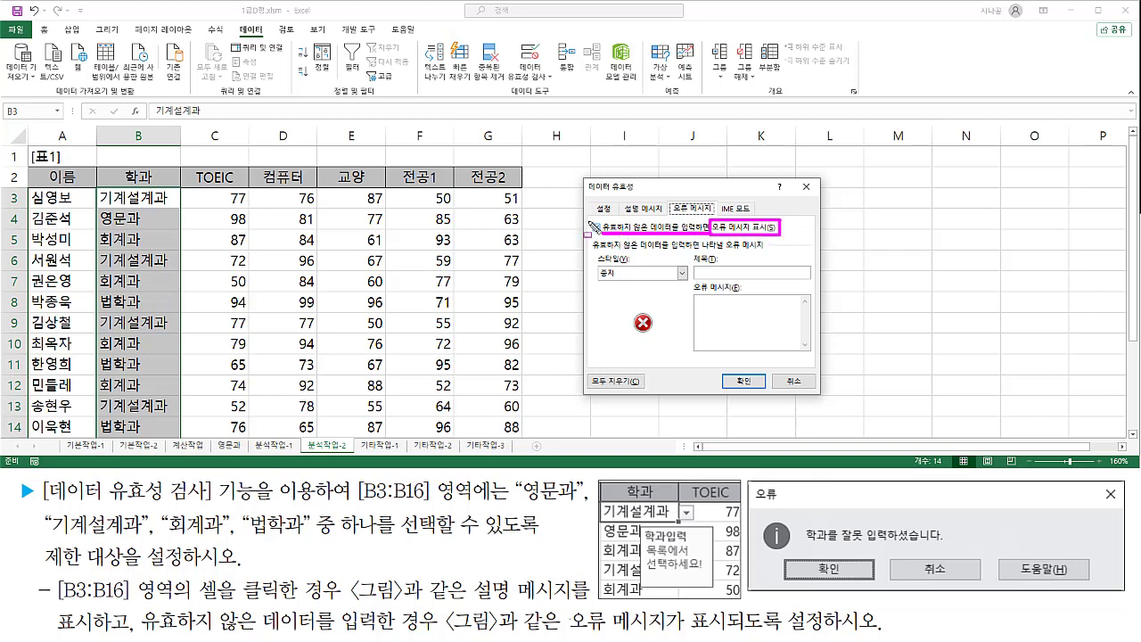
pyautogui.moveTo(590, 230)
pyautogui.mouseDown()
pyautogui.moveTo(607, 223)
pyautogui.moveTo(603, 237)
pyautogui.mouseUp()
pyautogui.moveTo(749, 504); pyautogui.dragTo(784, 504)
pyautogui.press('Escape')
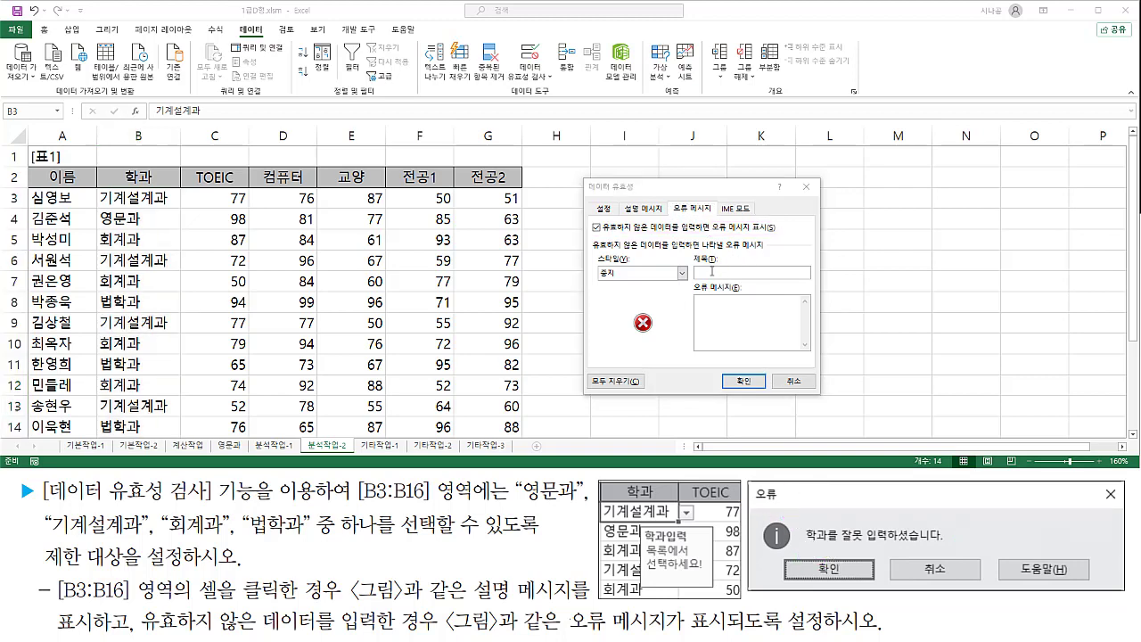
pyautogui.click(734, 272)
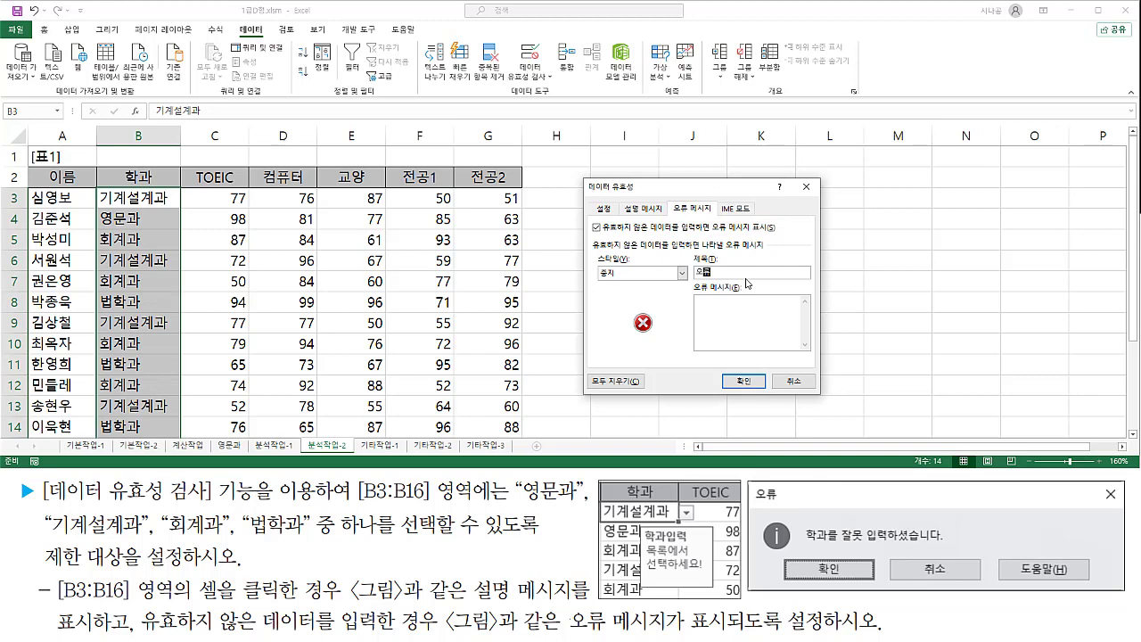
# Set the error alert's message text to 학과를 잘못 입력하셨습니다.
pyautogui.moveTo(693, 277); pyautogui.dragTo(719, 277)
pyautogui.moveTo(751, 501); pyautogui.dragTo(776, 501)
pyautogui.moveTo(694, 294)
pyautogui.mouseDown()
pyautogui.moveTo(734, 354)
pyautogui.moveTo(800, 349)
pyautogui.mouseUp()
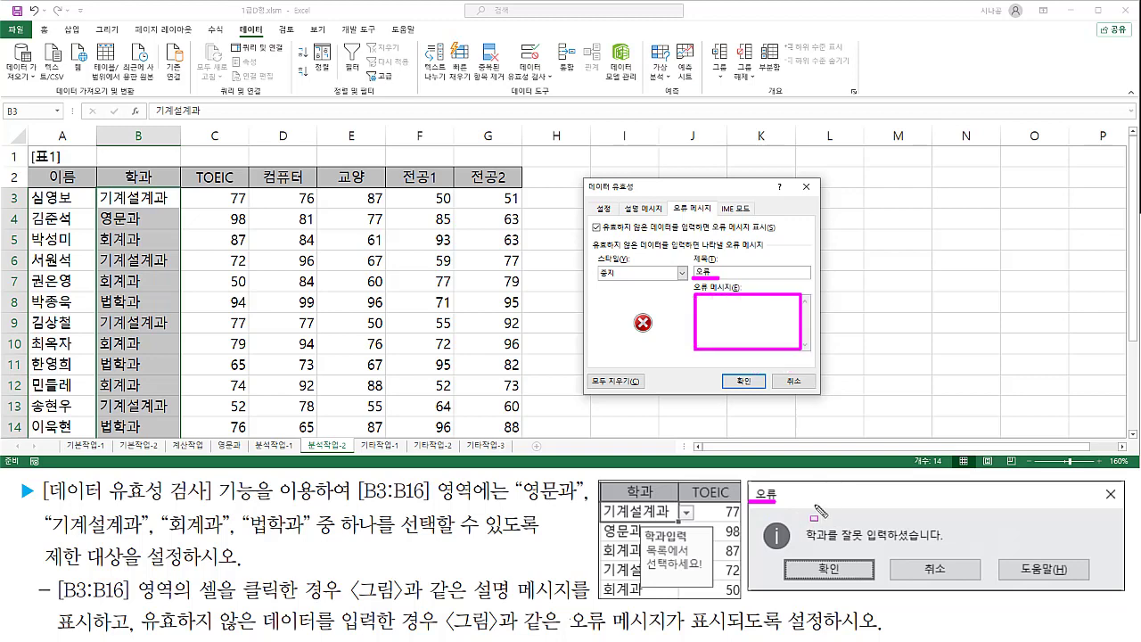
pyautogui.moveTo(798, 545); pyautogui.dragTo(861, 545)
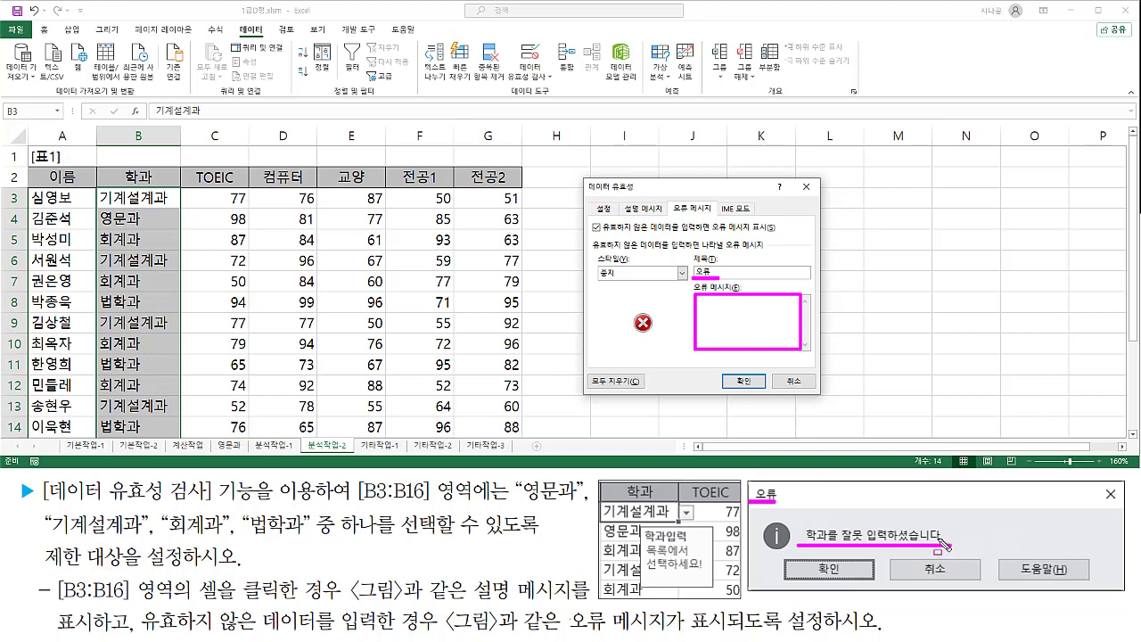
pyautogui.click(724, 318)
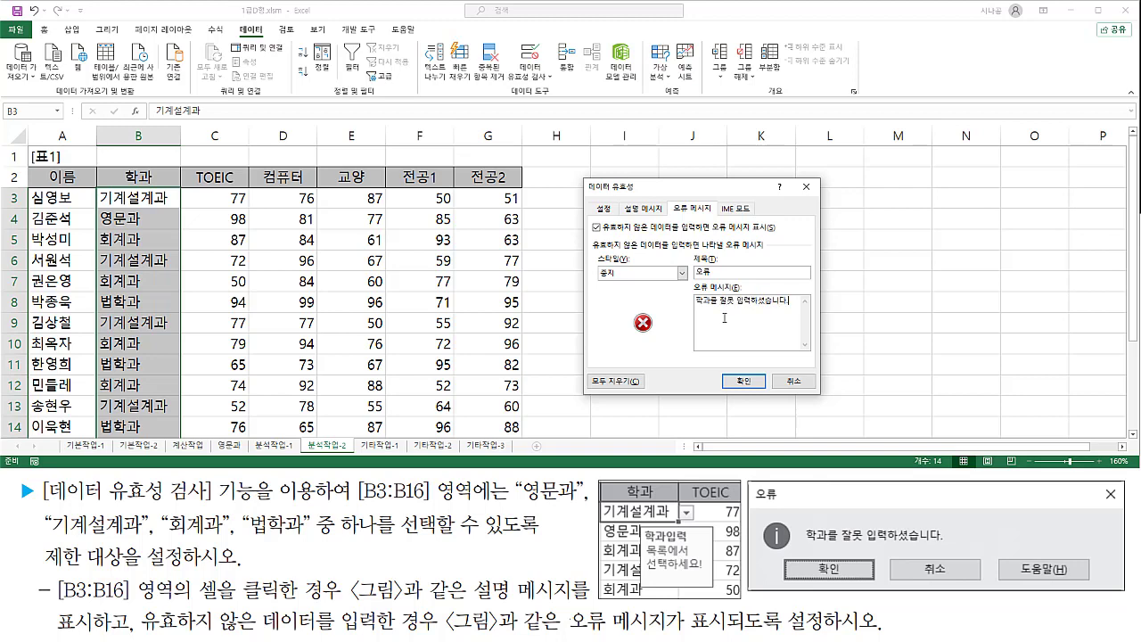
pyautogui.moveTo(694, 308); pyautogui.dragTo(794, 309)
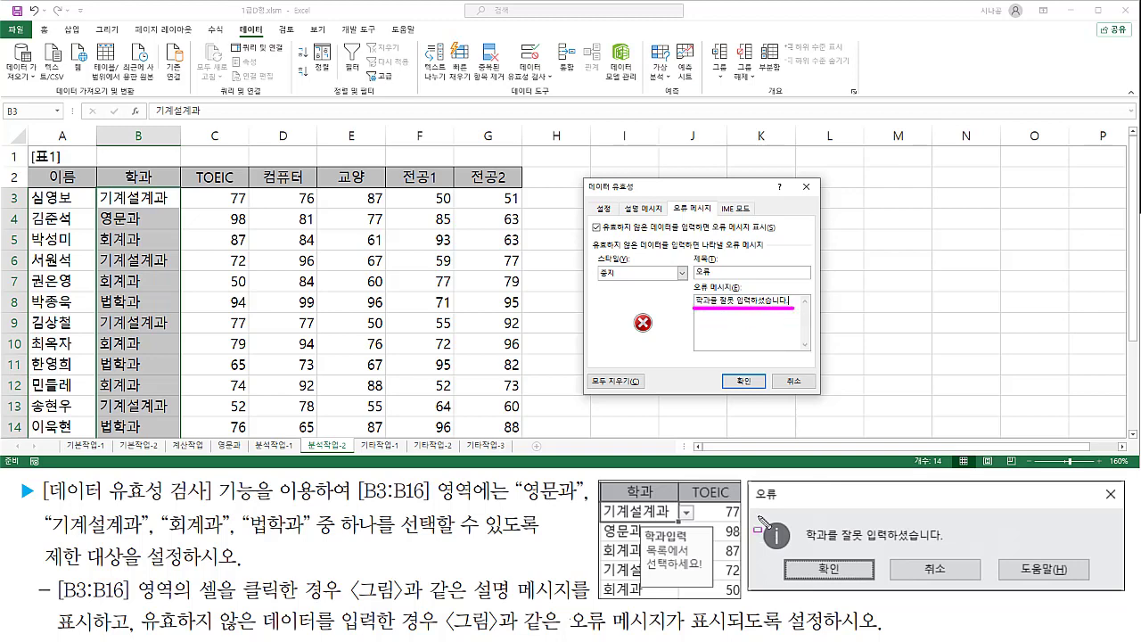
# Change the error alert style to 정보 and apply the data validation to B3:B16.
pyautogui.moveTo(758, 517); pyautogui.dragTo(797, 554)
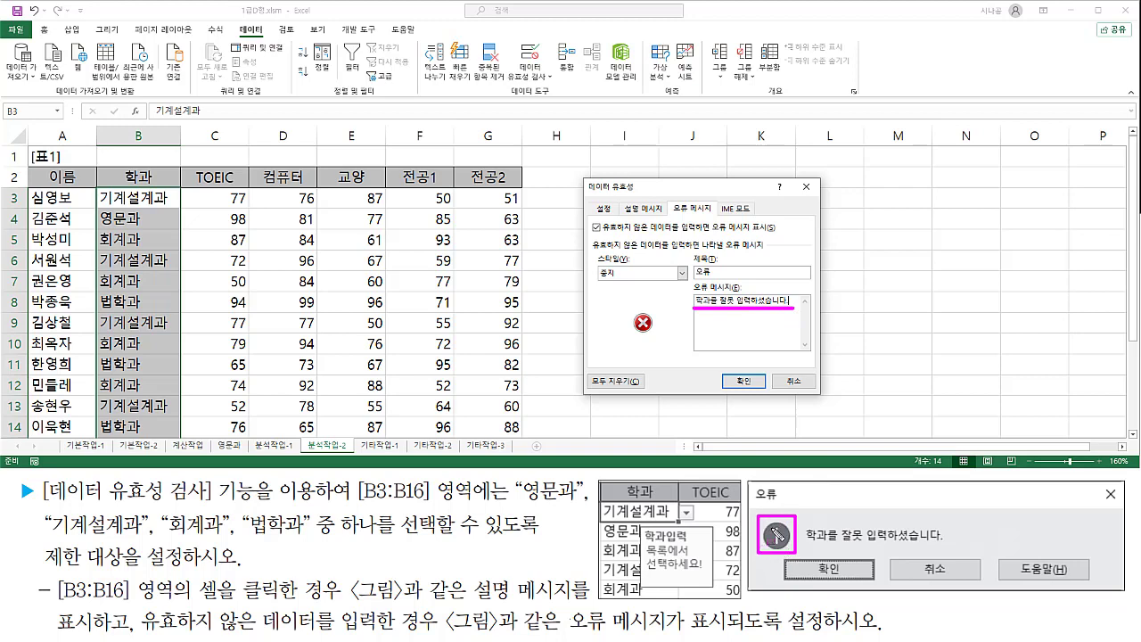
pyautogui.press('Escape')
pyautogui.click(621, 275)
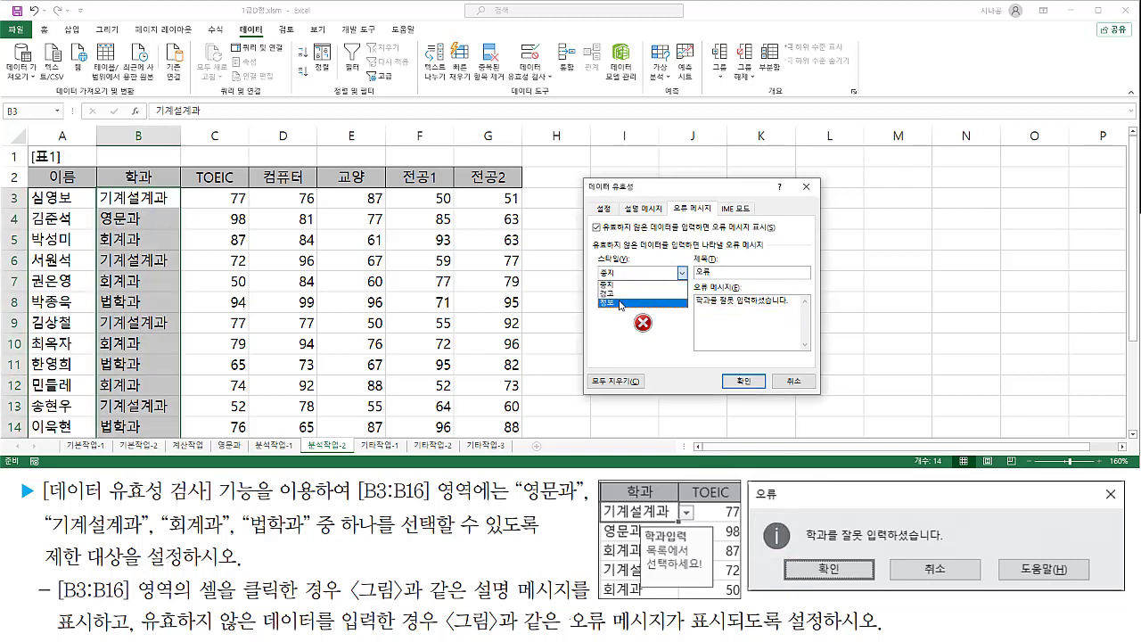
pyautogui.click(620, 303)
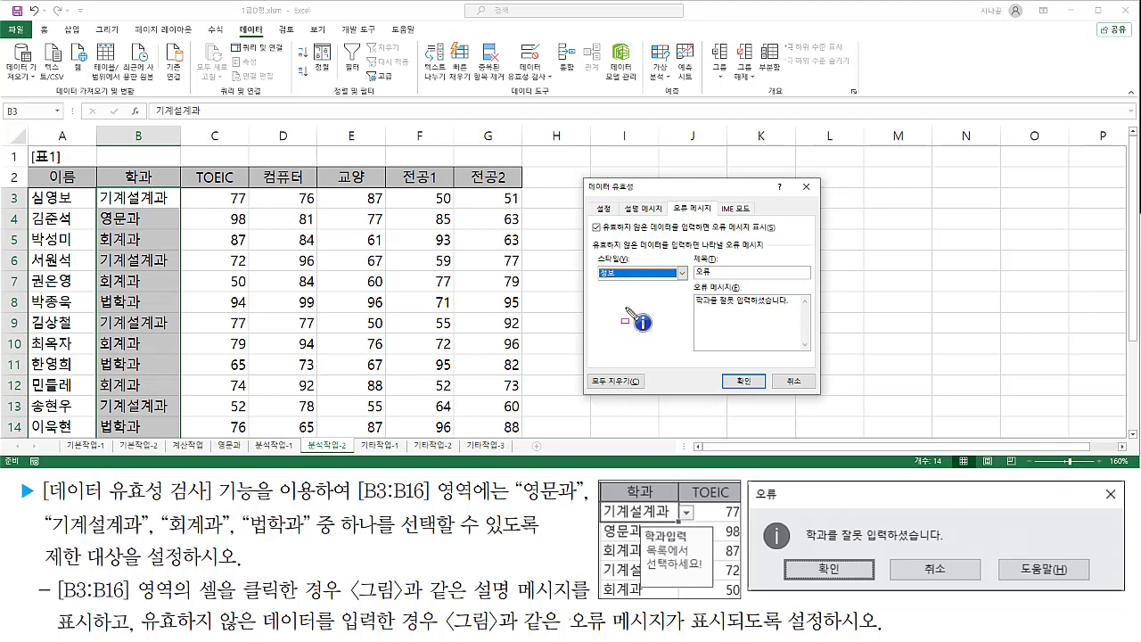
pyautogui.moveTo(626, 309); pyautogui.dragTo(656, 337)
pyautogui.moveTo(756, 517); pyautogui.dragTo(797, 556)
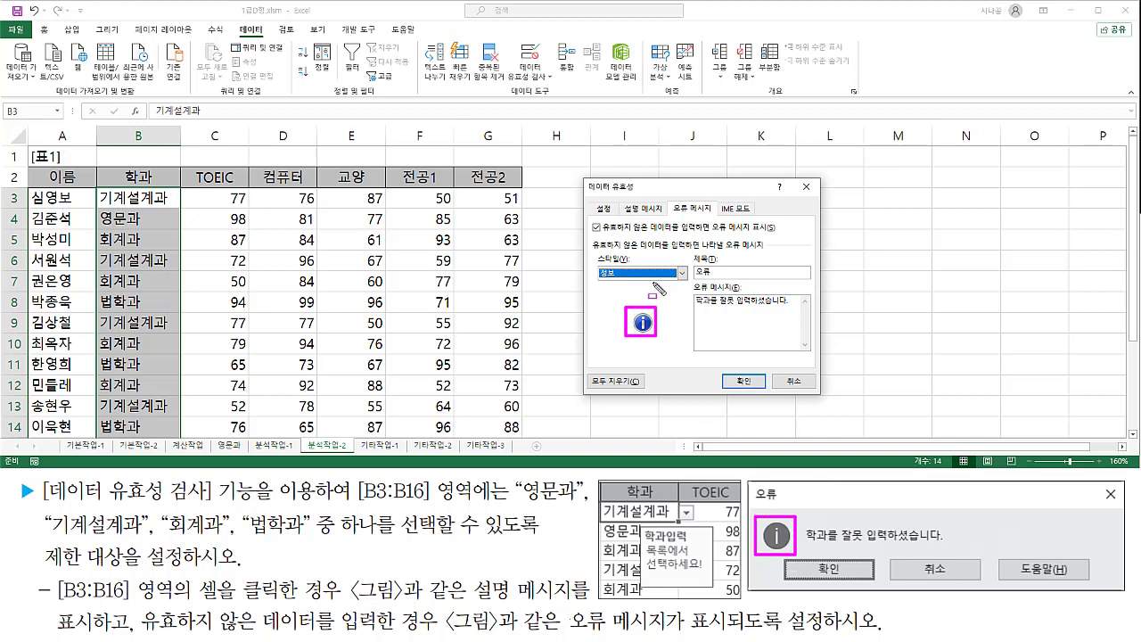
pyautogui.press('Escape')
pyautogui.hotkey('ctrl', 'shift', 'd')
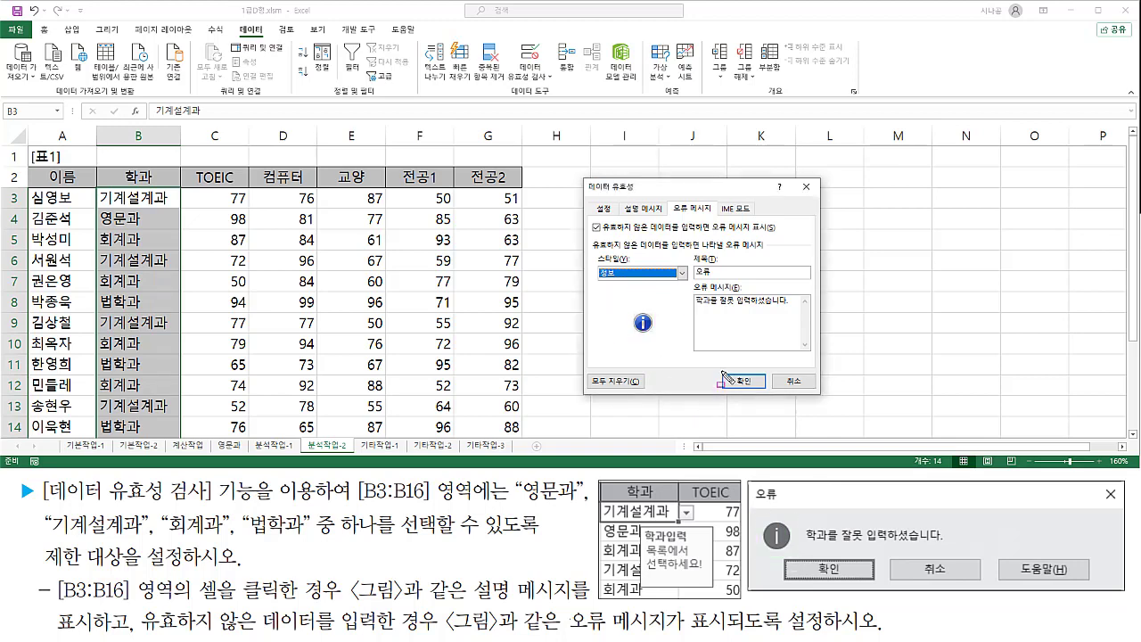
pyautogui.moveTo(721, 370); pyautogui.dragTo(765, 396)
pyautogui.press('Escape')
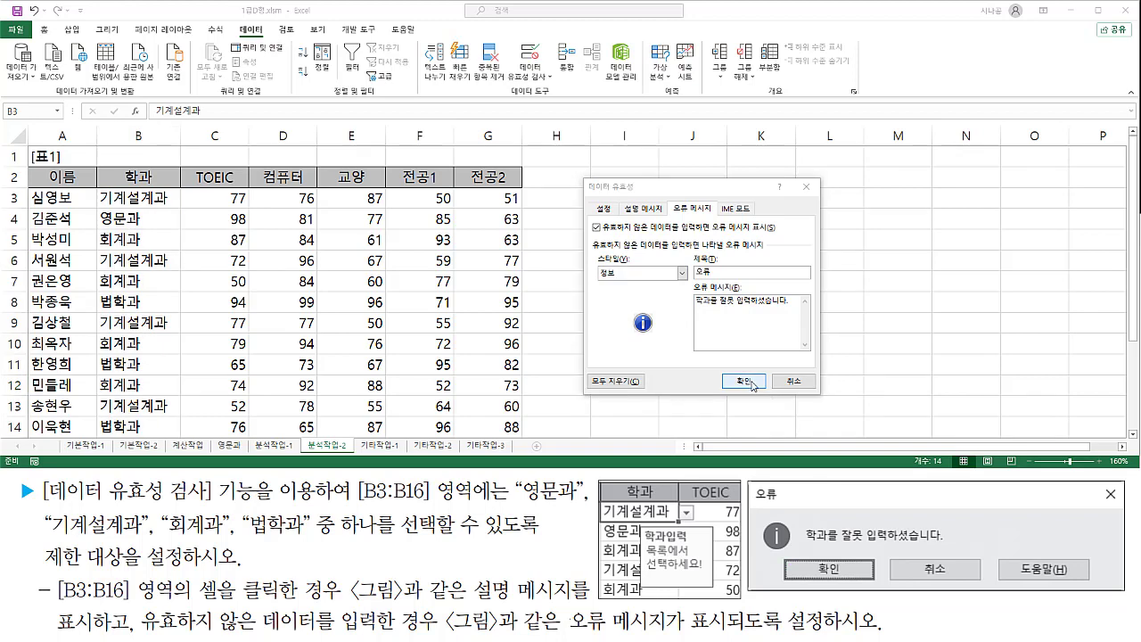
pyautogui.click(746, 382)
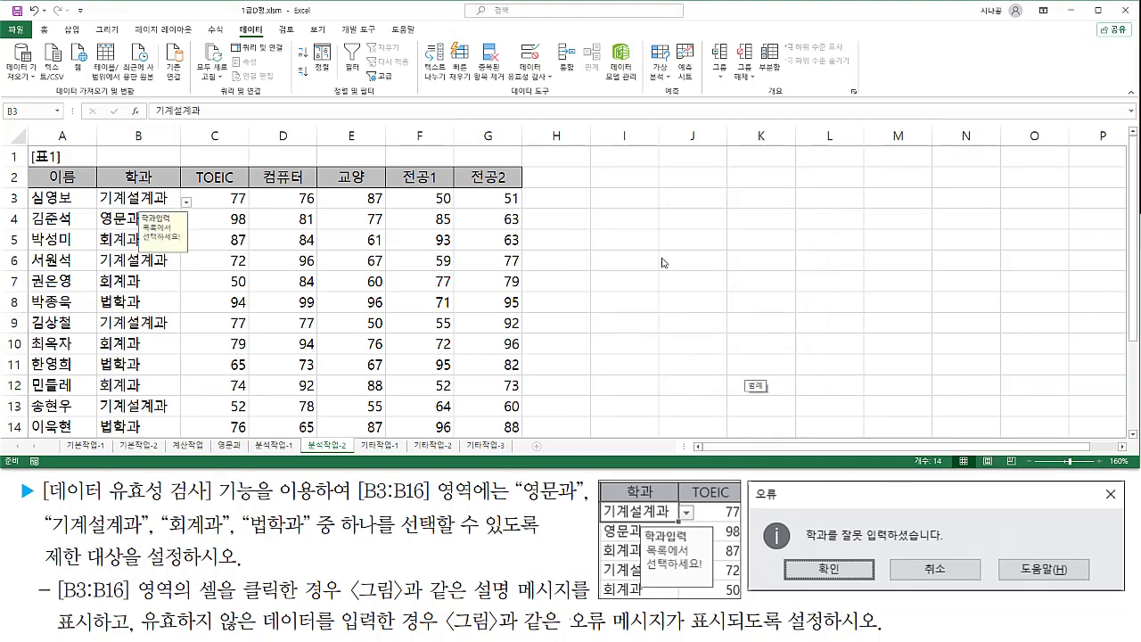
# Check the input message on 학과 cells B7 and B3 and the list of allowed departments in B3.
pyautogui.click(700, 247)
pyautogui.click(683, 304)
pyautogui.click(621, 309)
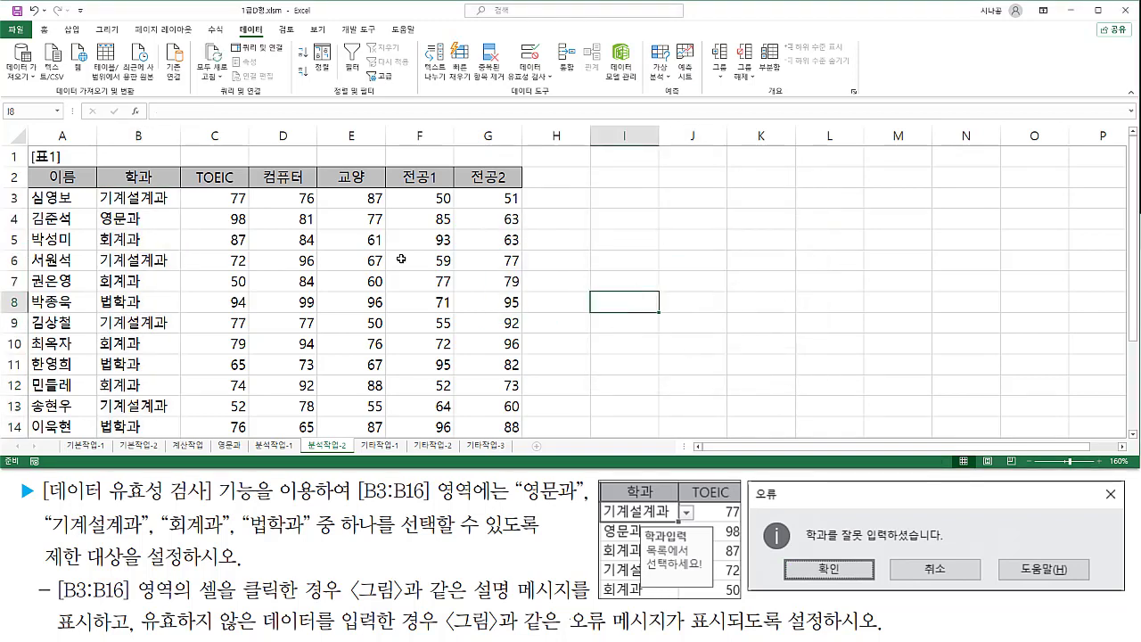
pyautogui.hotkey('ctrl', '2')
pyautogui.moveTo(99, 191); pyautogui.dragTo(179, 439)
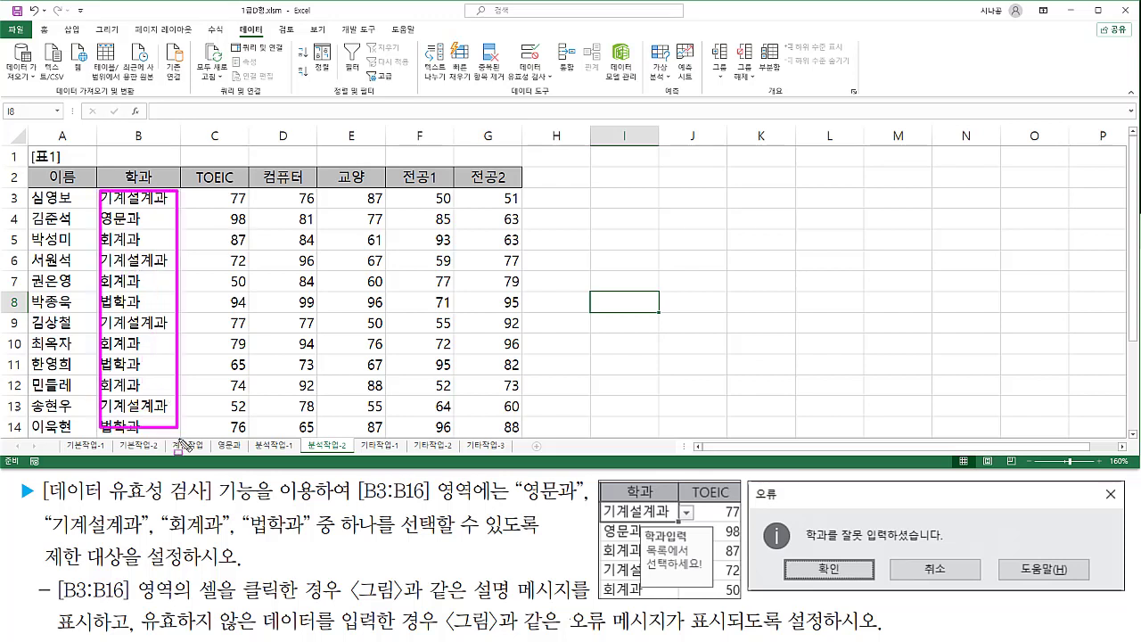
pyautogui.press('Escape')
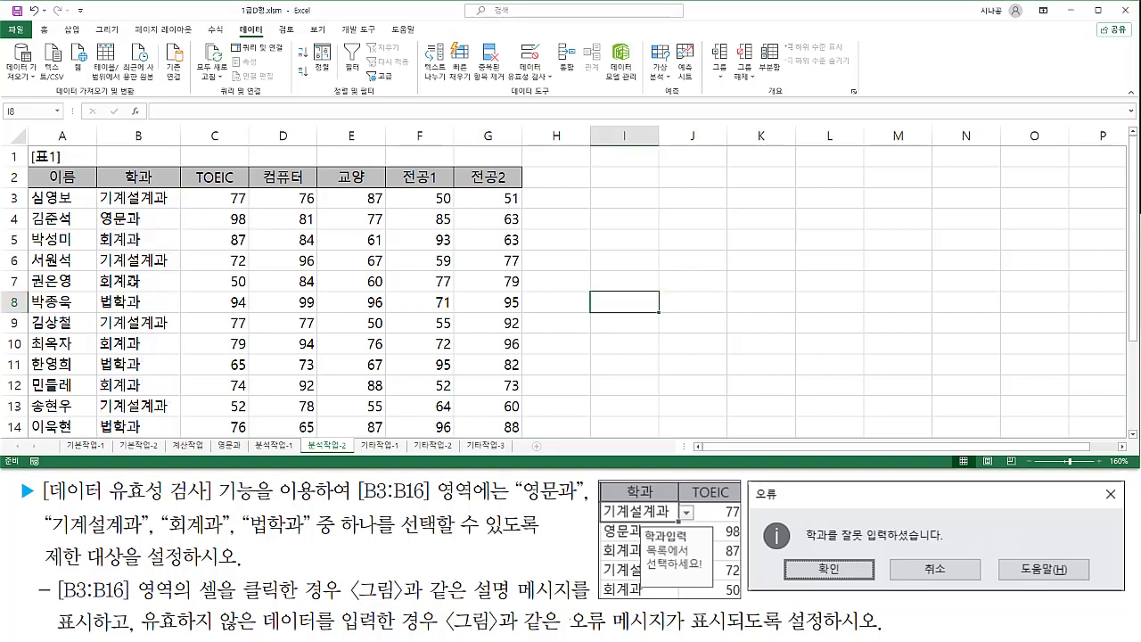
pyautogui.click(146, 279)
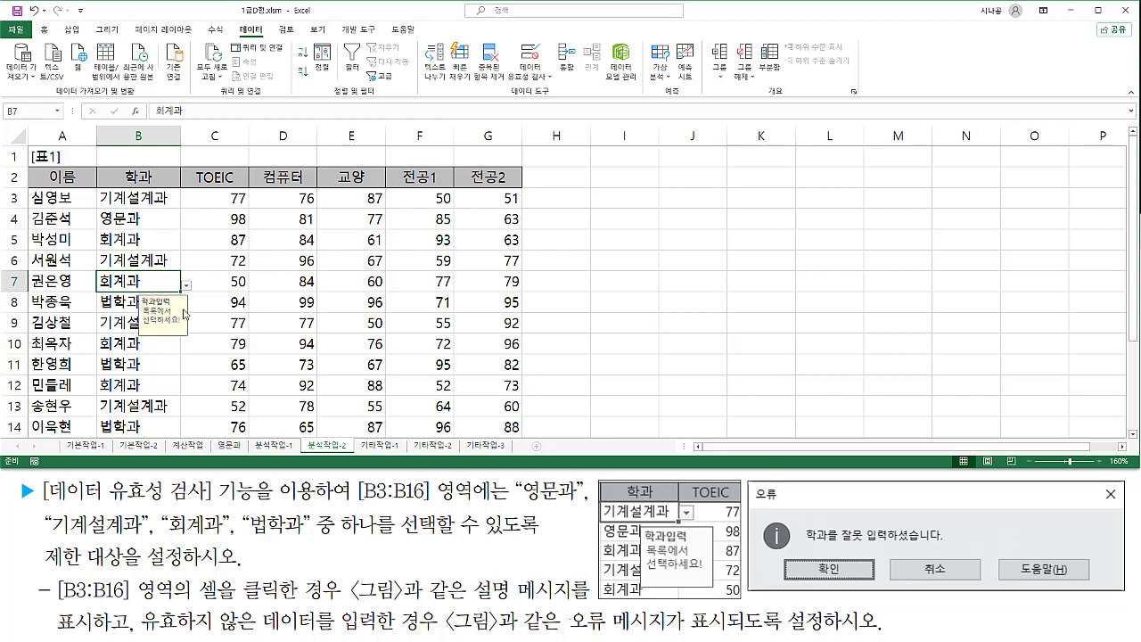
pyautogui.click(138, 200)
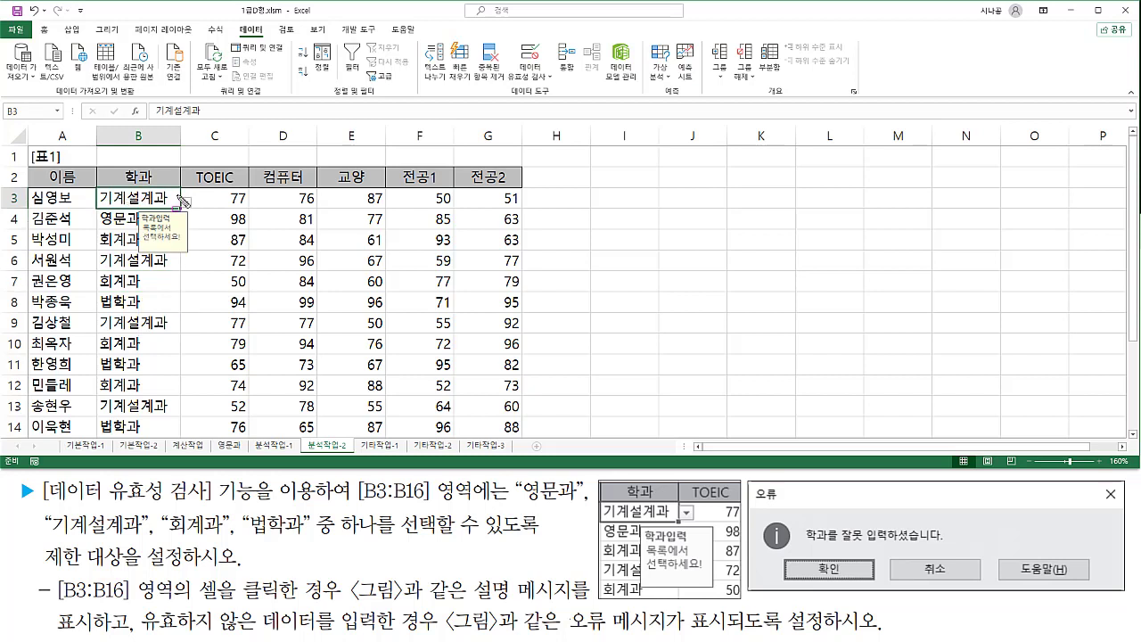
pyautogui.moveTo(178, 196); pyautogui.dragTo(195, 210)
pyautogui.press('Escape')
pyautogui.click(187, 205)
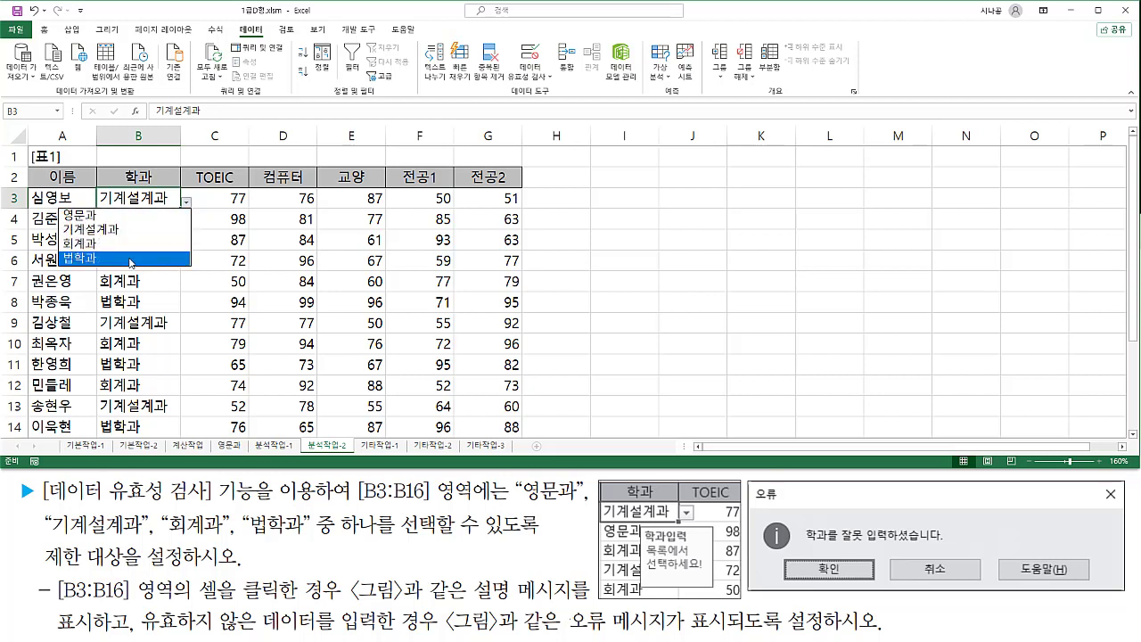
# Test the error alert by entering 국문학과 as the 학과 in B3, and cancel the invalid entry.
pyautogui.click(147, 198)
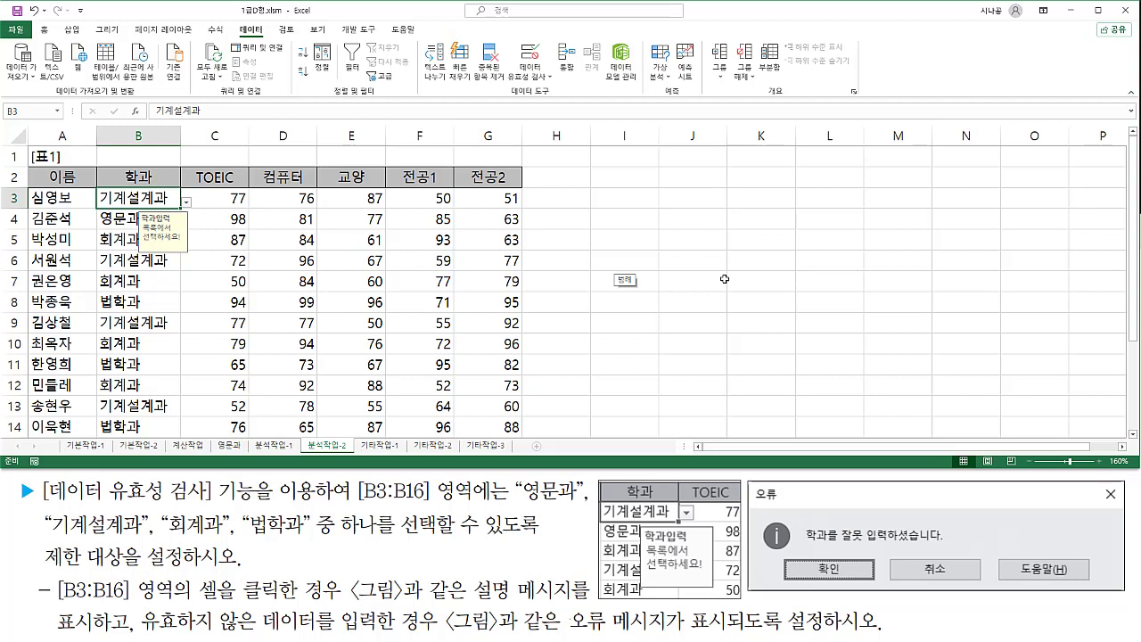
pyautogui.write('국문학ㄱ')
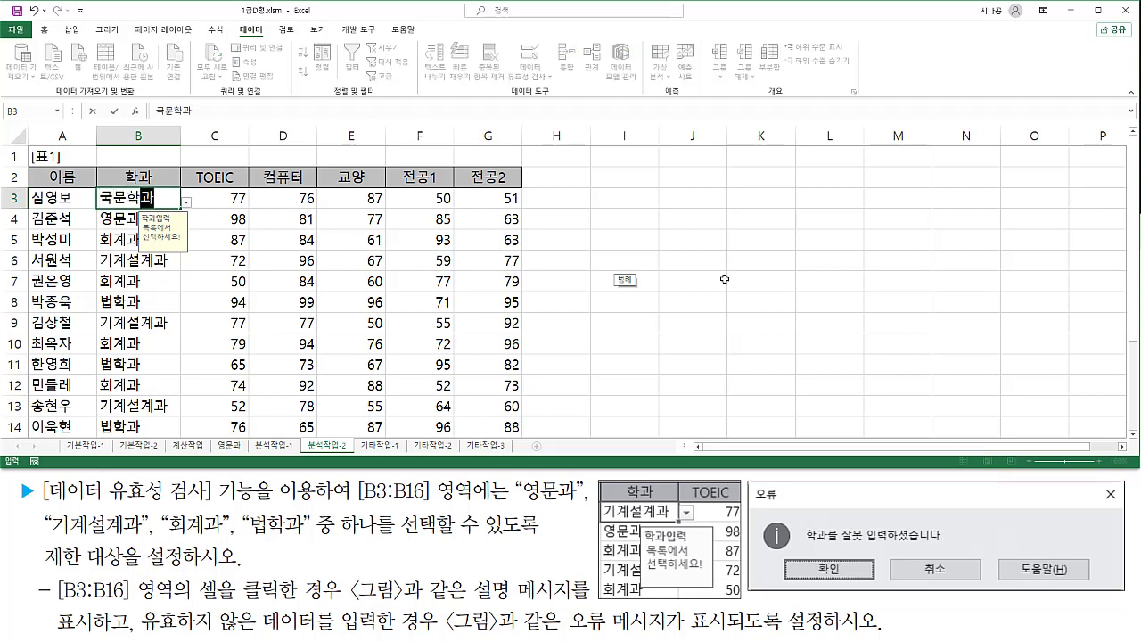
pyautogui.press('Return')
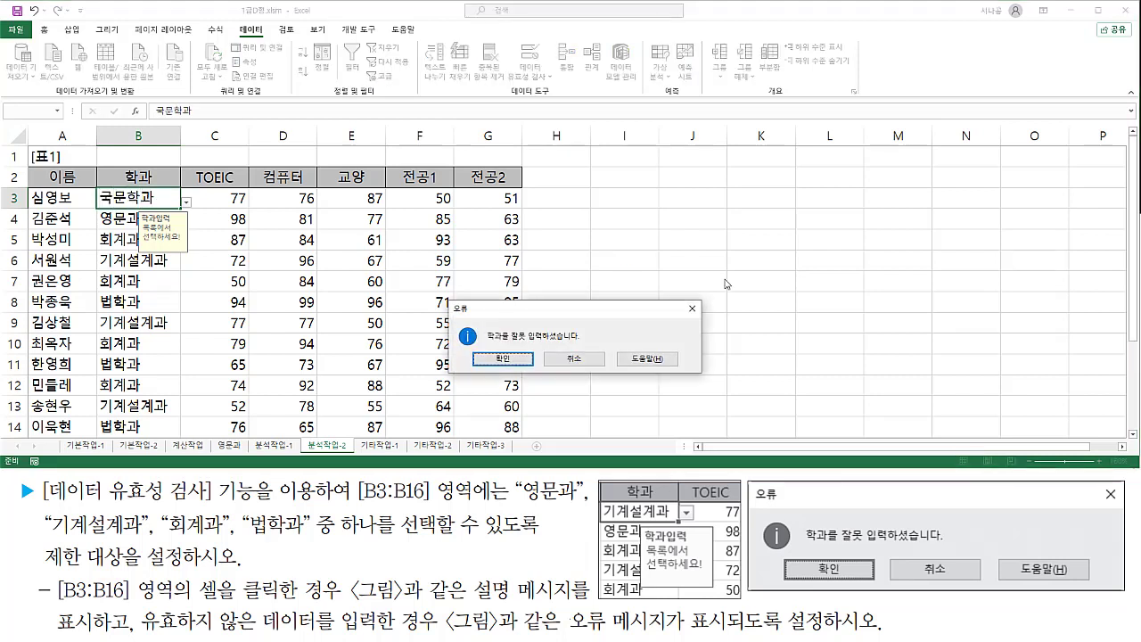
pyautogui.moveTo(446, 298)
pyautogui.mouseDown()
pyautogui.moveTo(669, 389)
pyautogui.moveTo(703, 378)
pyautogui.mouseUp()
pyautogui.moveTo(452, 314); pyautogui.dragTo(587, 344)
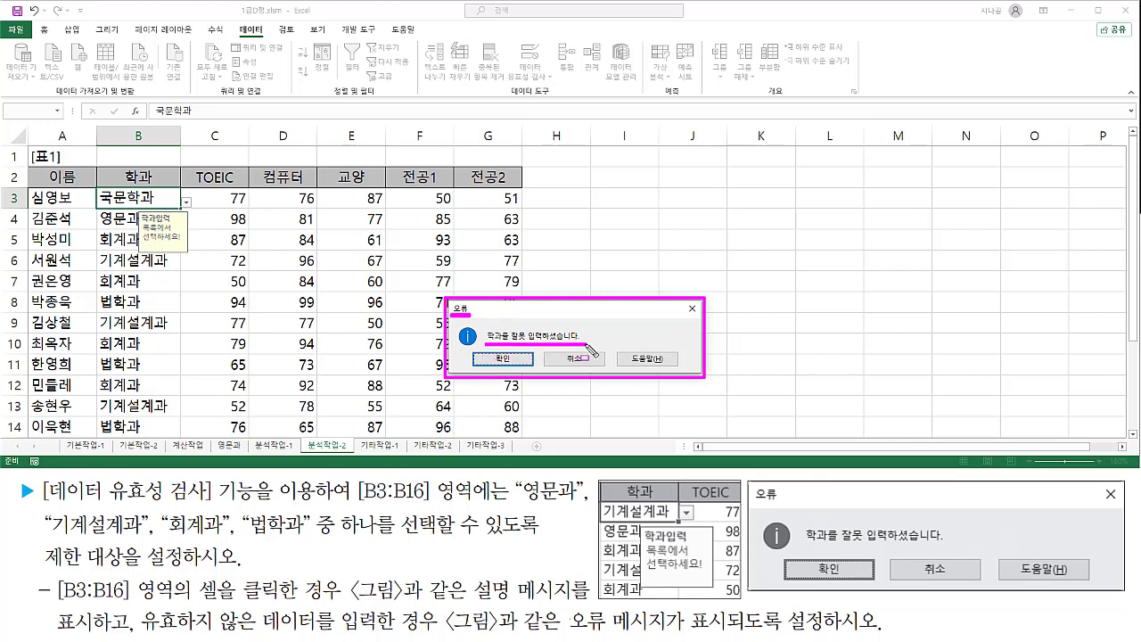
pyautogui.moveTo(457, 323); pyautogui.dragTo(481, 349)
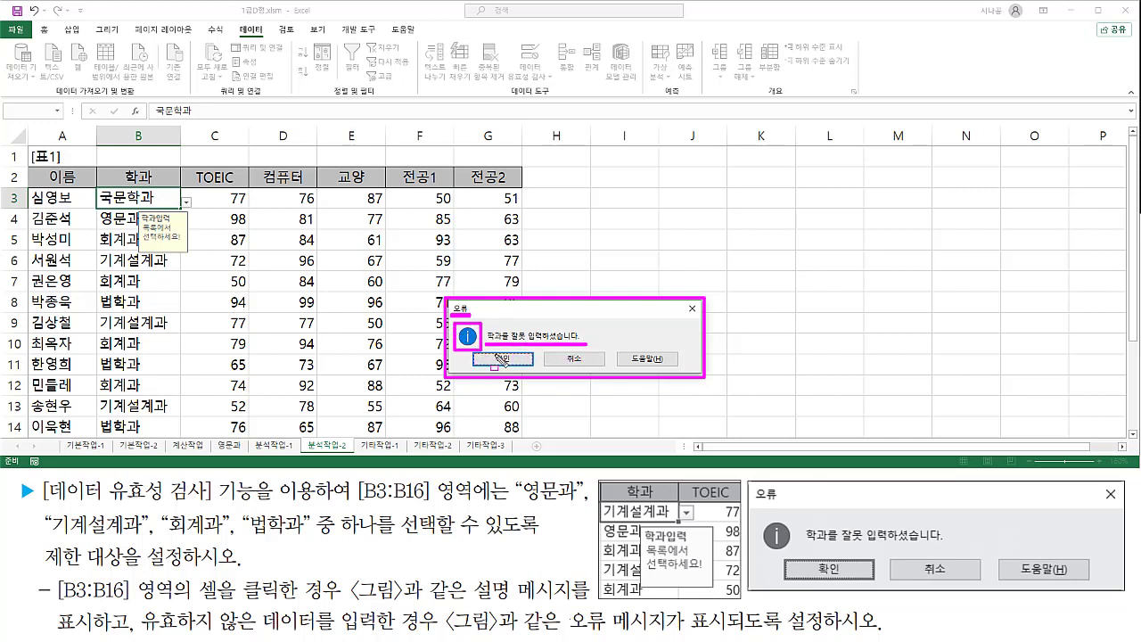
pyautogui.moveTo(749, 478)
pyautogui.mouseDown()
pyautogui.moveTo(838, 551)
pyautogui.moveTo(1114, 590)
pyautogui.mouseUp()
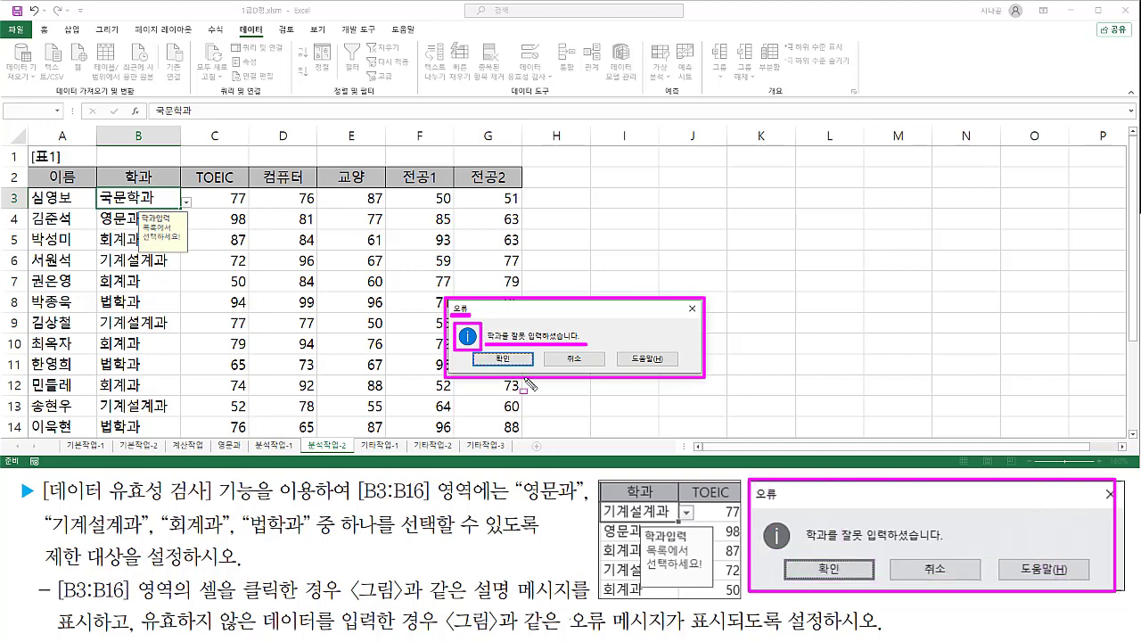
pyautogui.press('Escape')
pyautogui.click(573, 358)
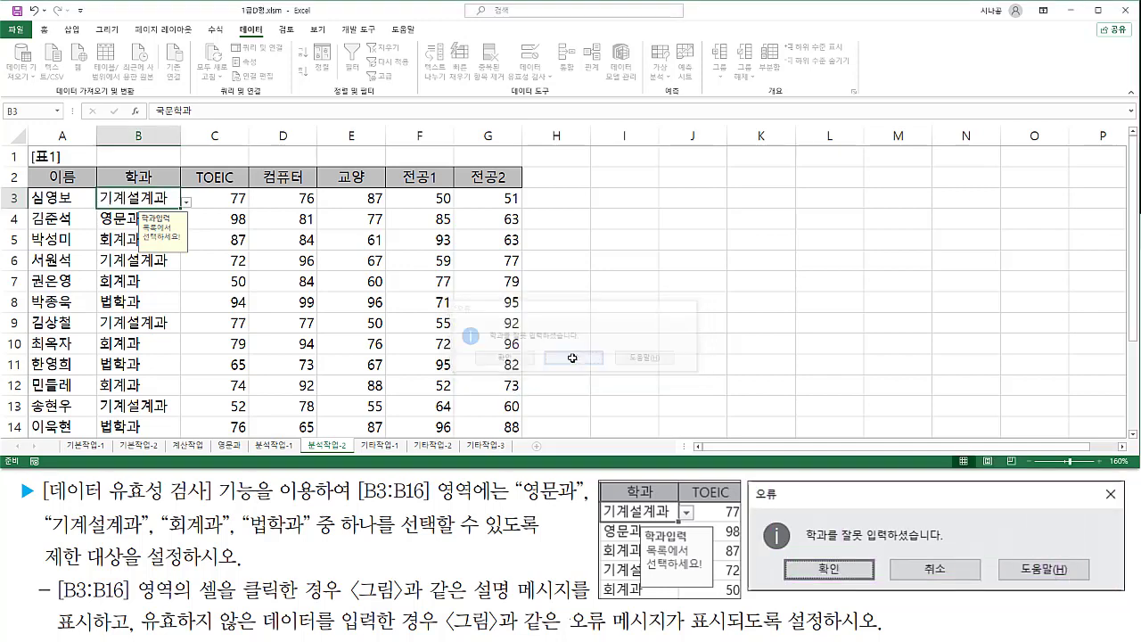
pyautogui.click(604, 239)
pyautogui.click(667, 278)
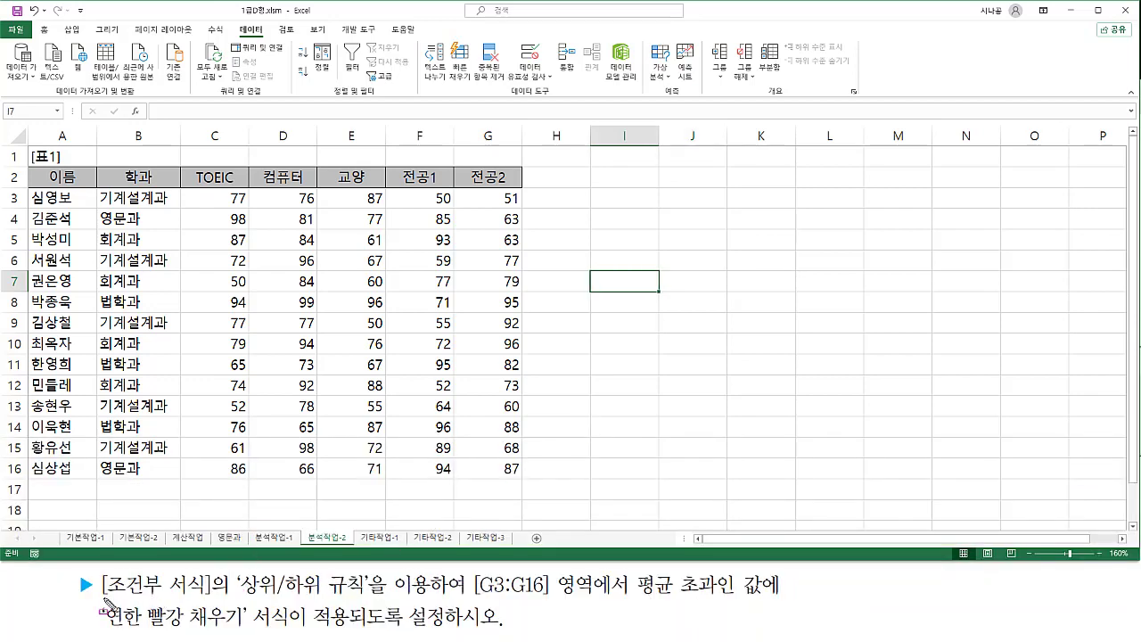
pyautogui.moveTo(102, 595); pyautogui.dragTo(367, 604)
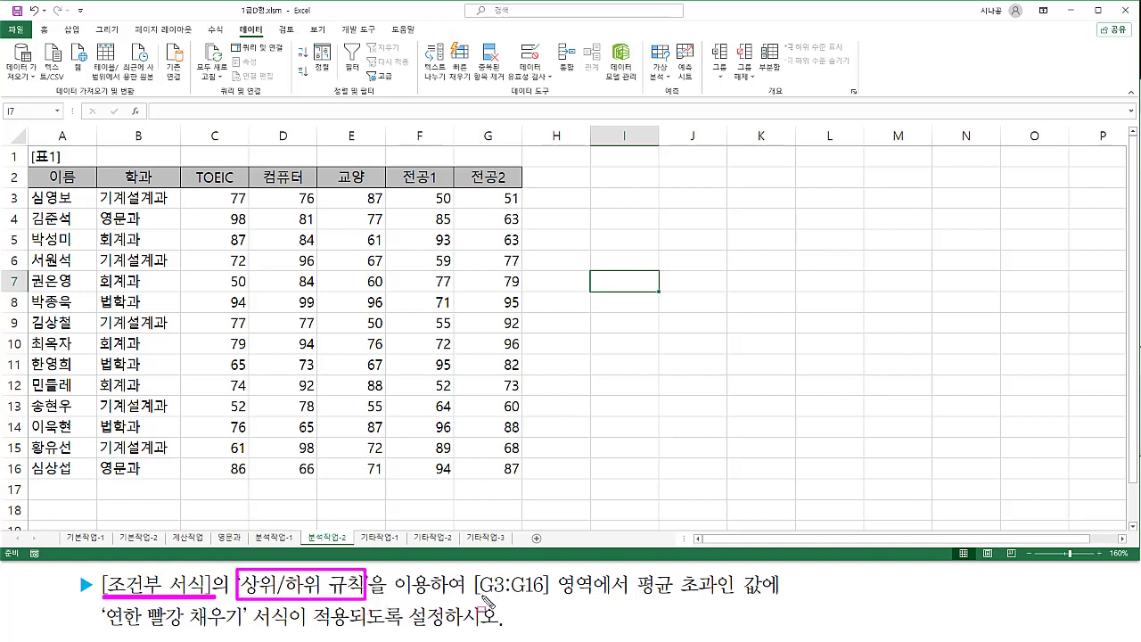
pyautogui.moveTo(469, 611); pyautogui.dragTo(603, 609)
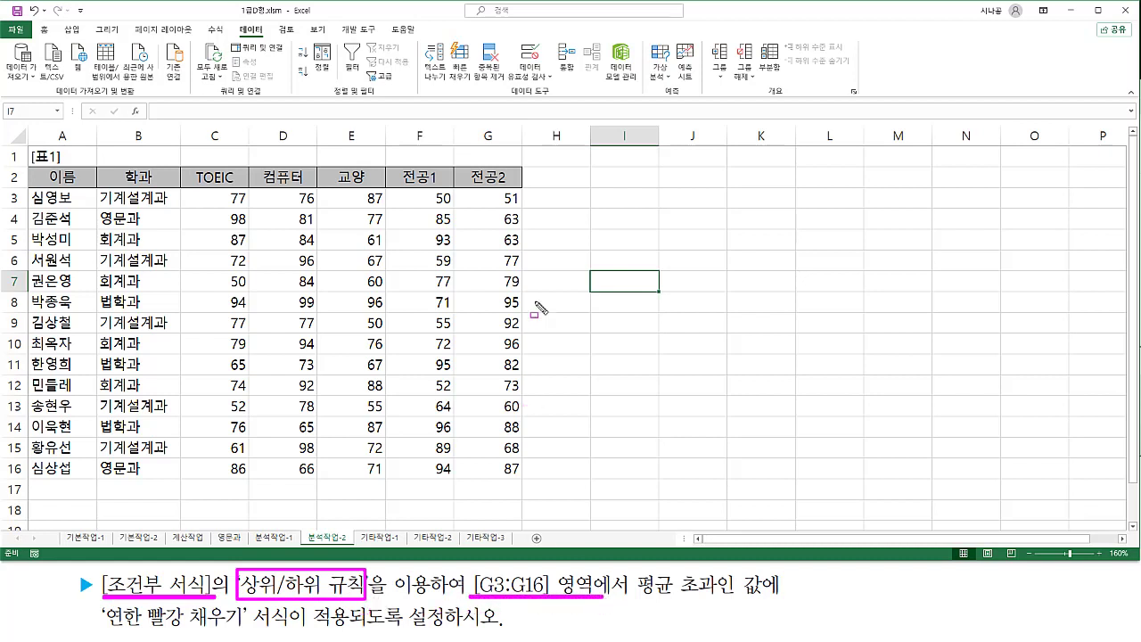
pyautogui.moveTo(464, 188)
pyautogui.mouseDown()
pyautogui.moveTo(523, 198)
pyautogui.moveTo(525, 477)
pyautogui.mouseUp()
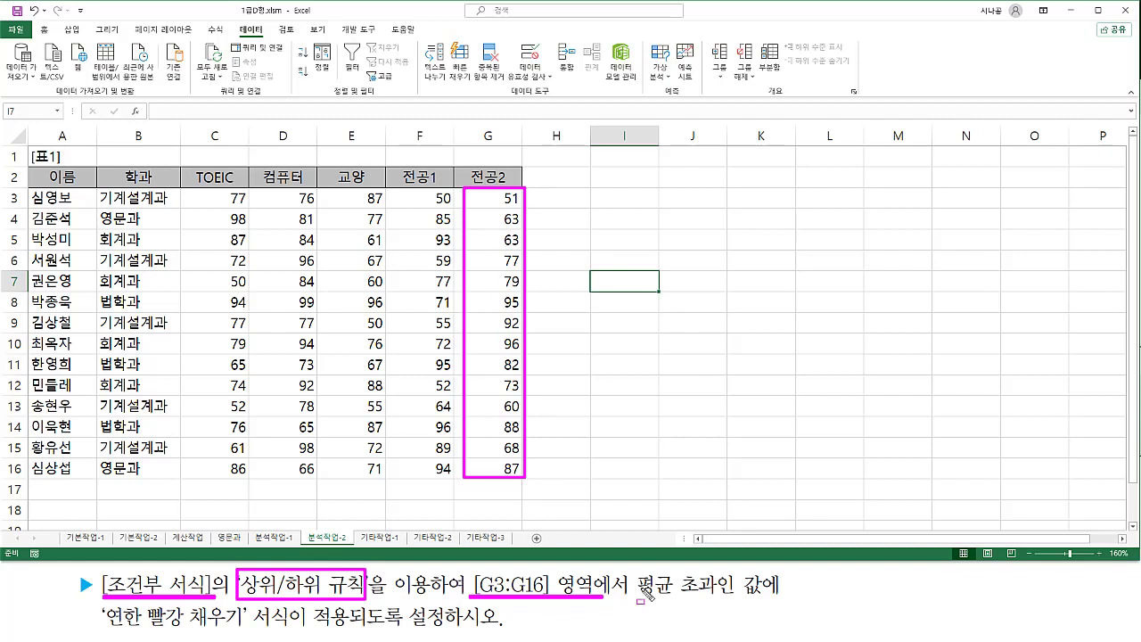
pyautogui.moveTo(638, 598); pyautogui.dragTo(776, 599)
pyautogui.moveTo(107, 628)
pyautogui.mouseDown()
pyautogui.moveTo(268, 629)
pyautogui.moveTo(244, 630)
pyautogui.mouseUp()
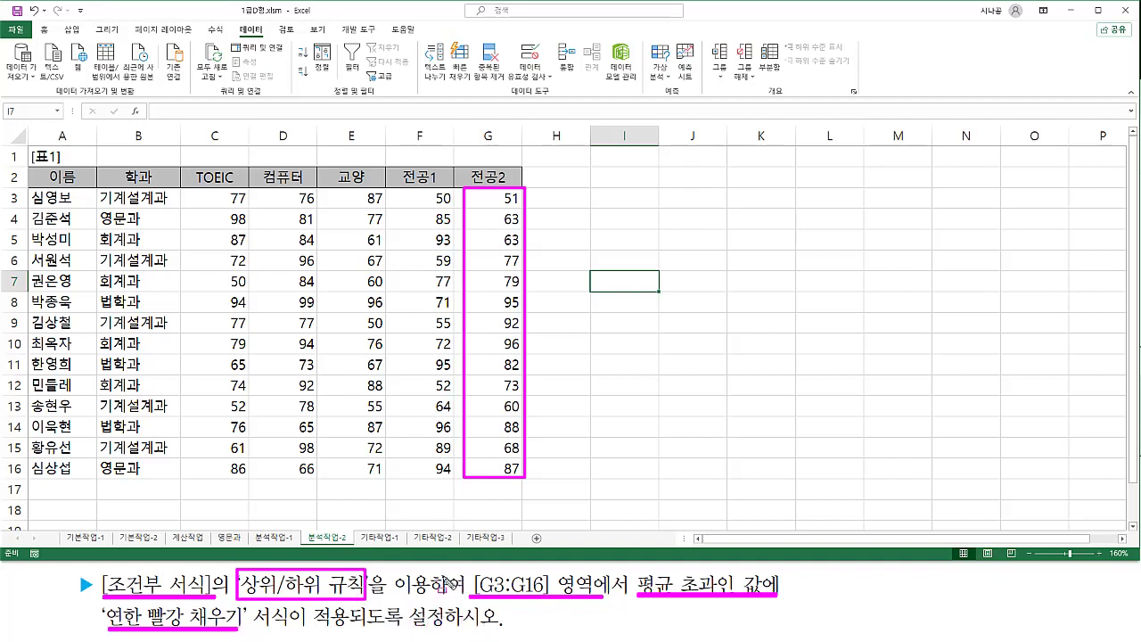
pyautogui.press('Escape')
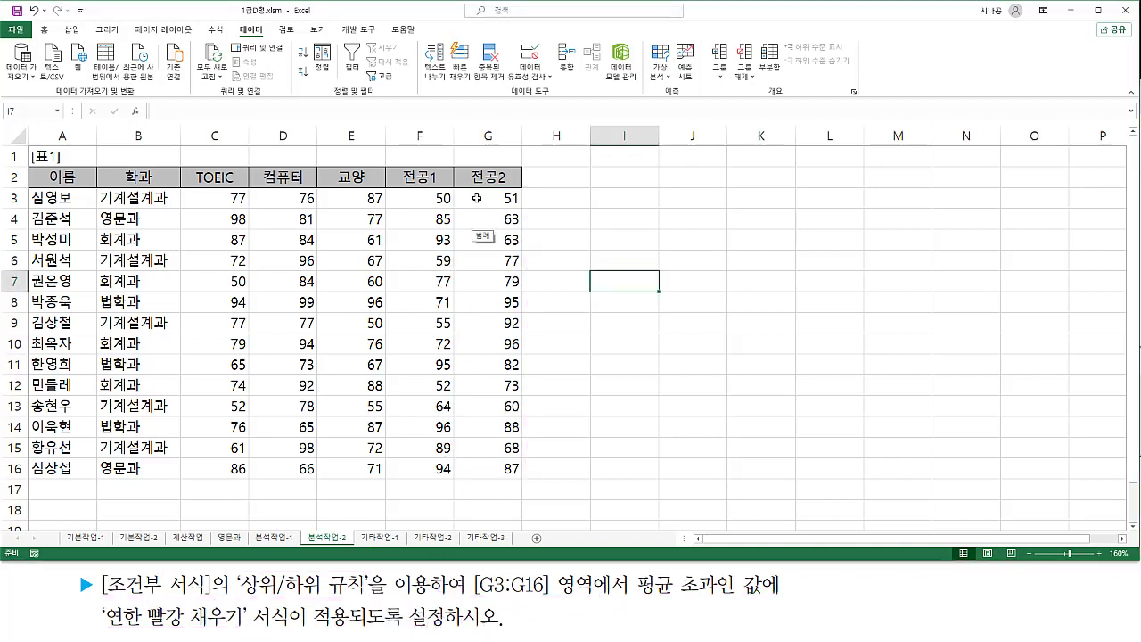
# Start a 평균 초과 conditional formatting rule from 상위/하위 규칙 for the 전공2 scores in G3:G16.
pyautogui.moveTo(477, 198); pyautogui.dragTo(496, 469)
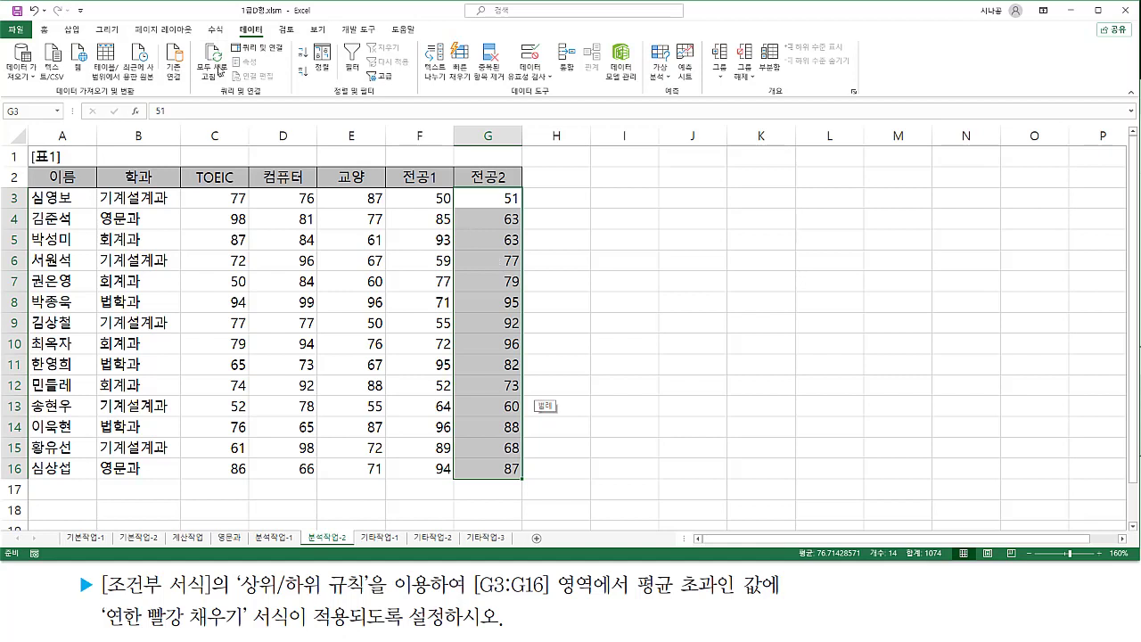
pyautogui.click(46, 32)
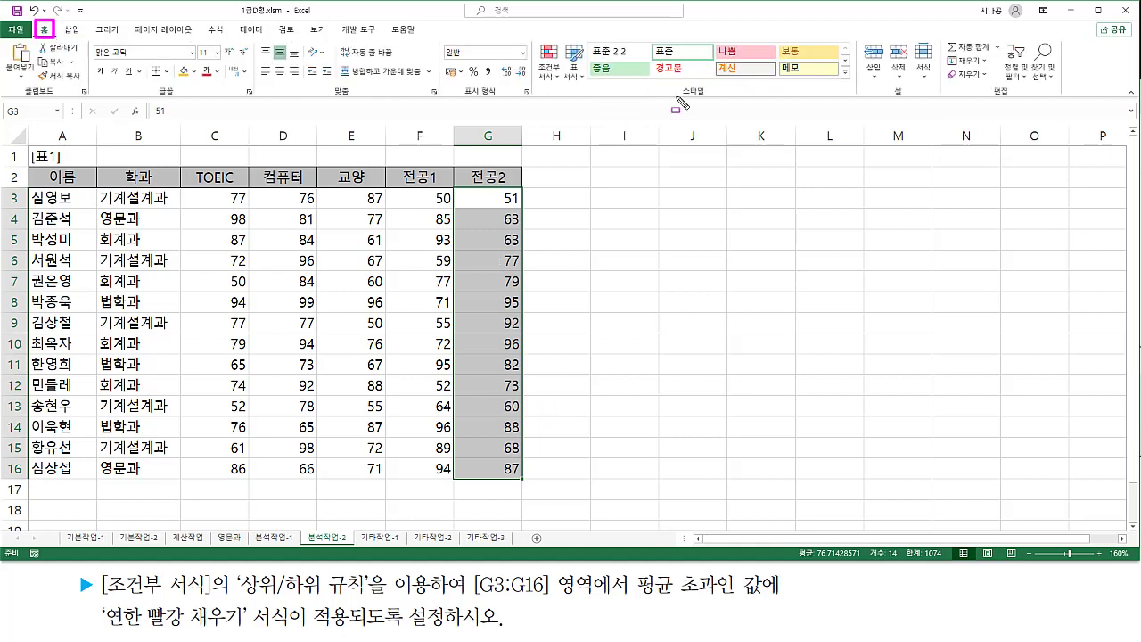
pyautogui.click(552, 80)
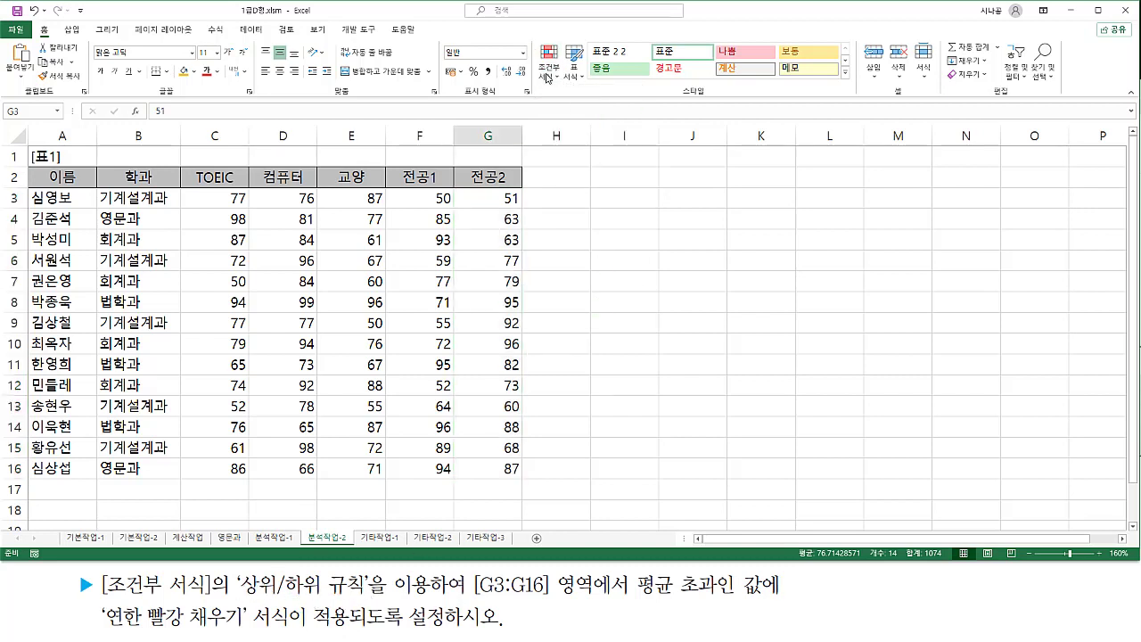
pyautogui.moveTo(487, 198); pyautogui.dragTo(488, 468)
pyautogui.click(549, 72)
pyautogui.moveTo(577, 134)
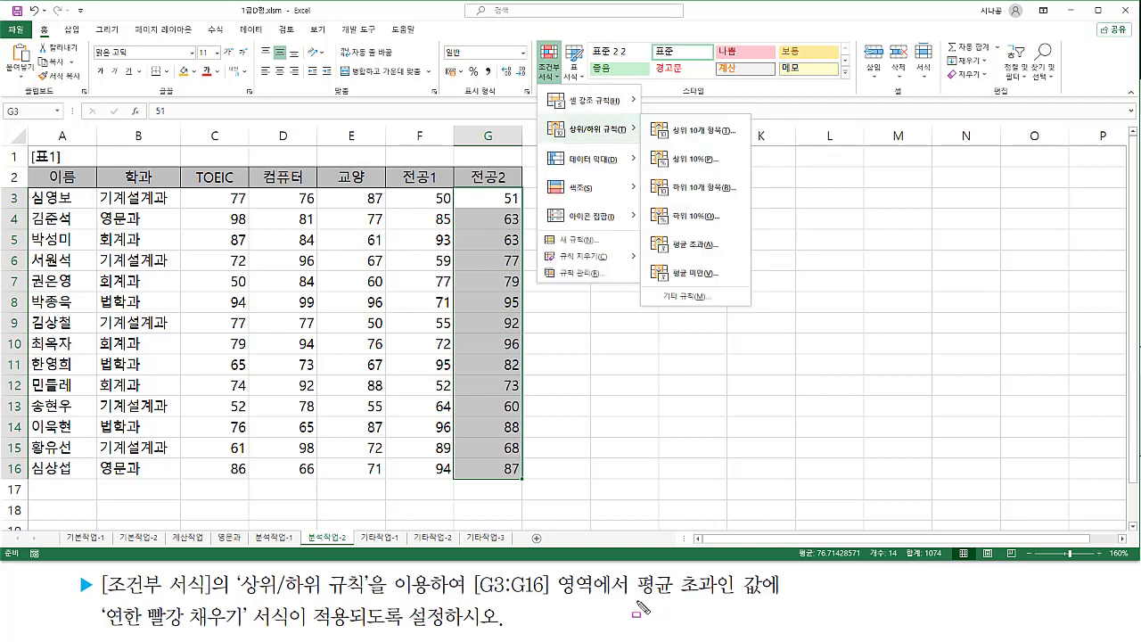
pyautogui.moveTo(637, 601); pyautogui.dragTo(774, 603)
pyautogui.moveTo(100, 603)
pyautogui.mouseDown()
pyautogui.moveTo(234, 638)
pyautogui.moveTo(287, 636)
pyautogui.moveTo(251, 637)
pyautogui.mouseUp()
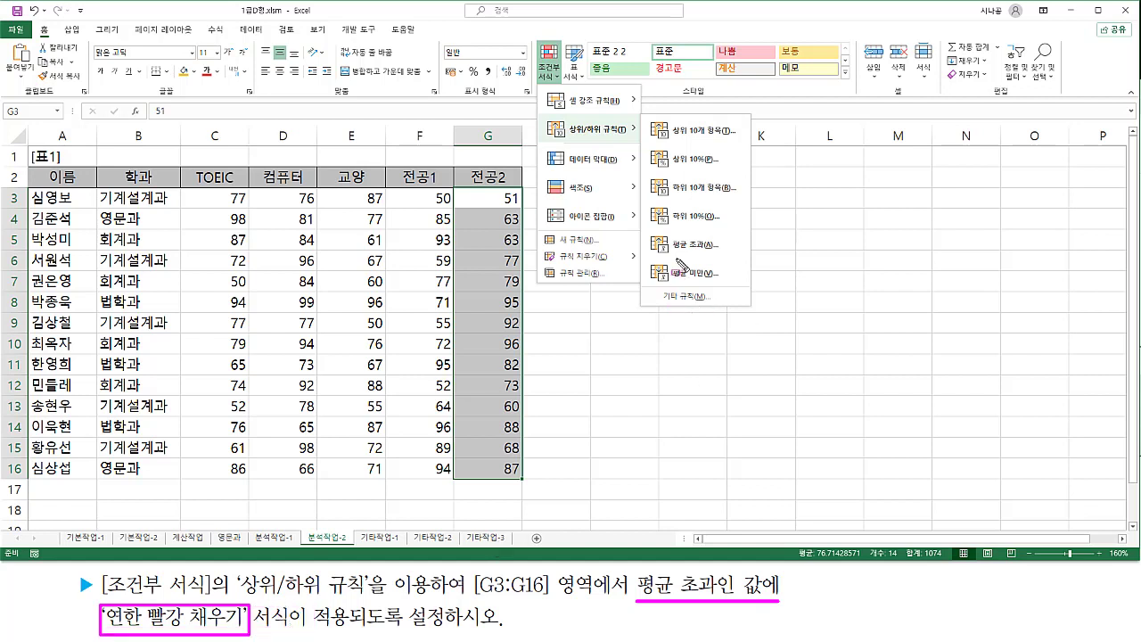
pyautogui.moveTo(654, 230)
pyautogui.mouseDown()
pyautogui.moveTo(656, 266)
pyautogui.moveTo(749, 259)
pyautogui.mouseUp()
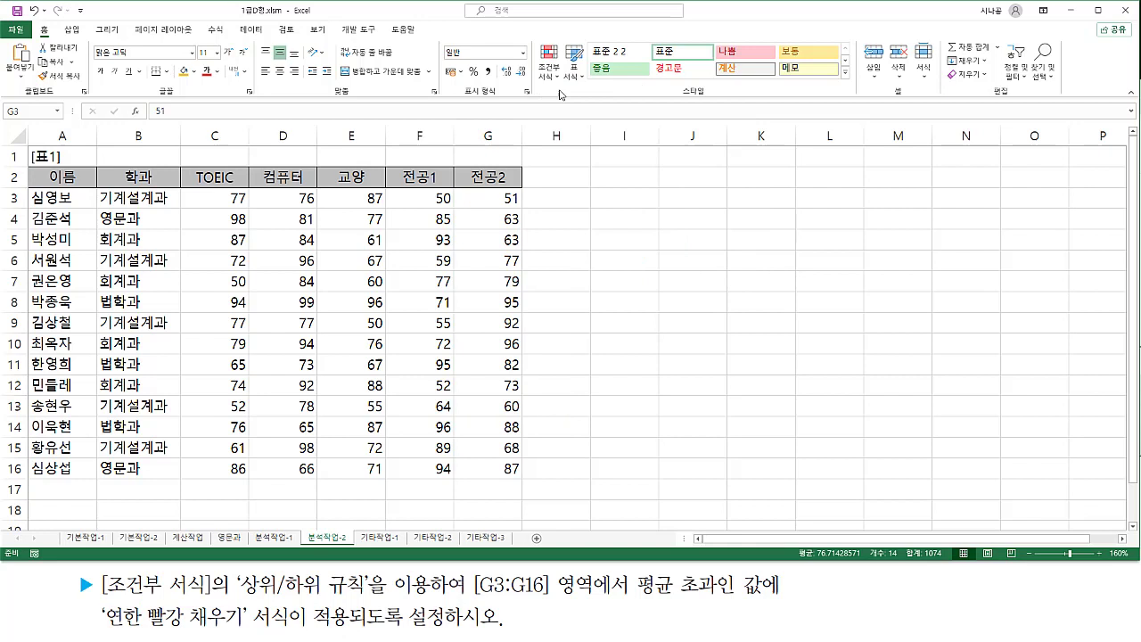
pyautogui.moveTo(488, 198); pyautogui.dragTo(488, 468)
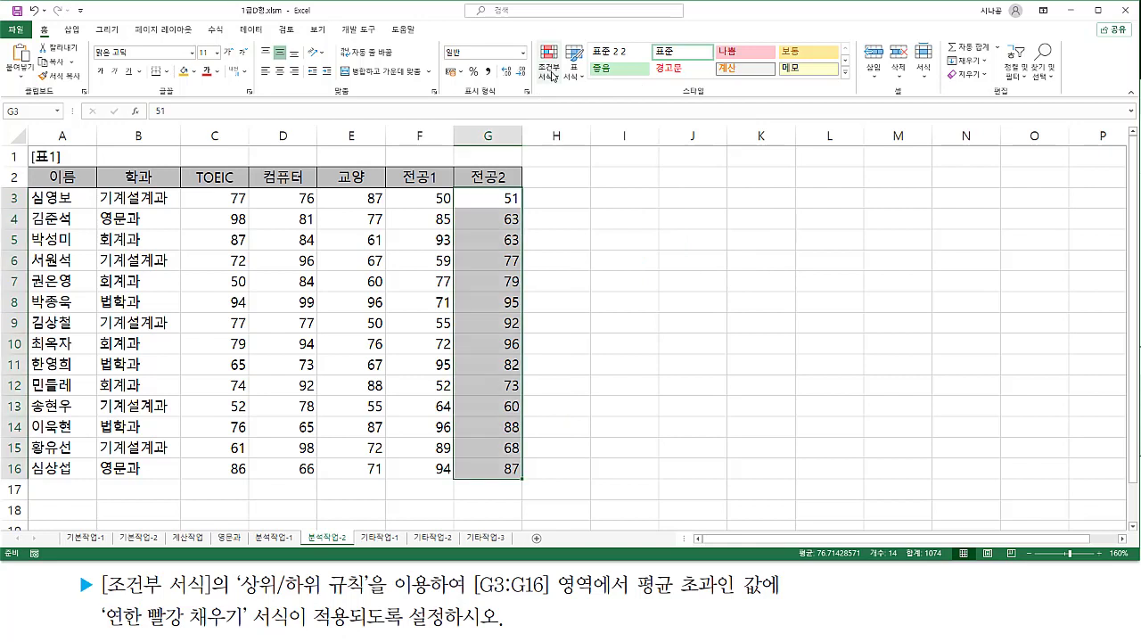
pyautogui.click(549, 67)
pyautogui.moveTo(599, 136)
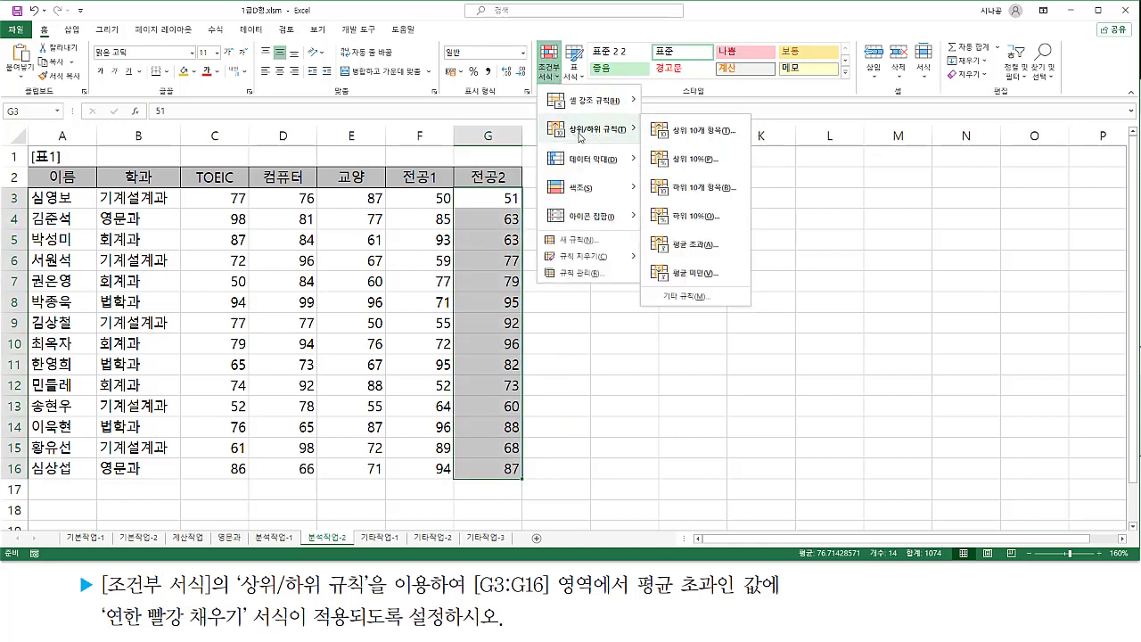
pyautogui.click(687, 246)
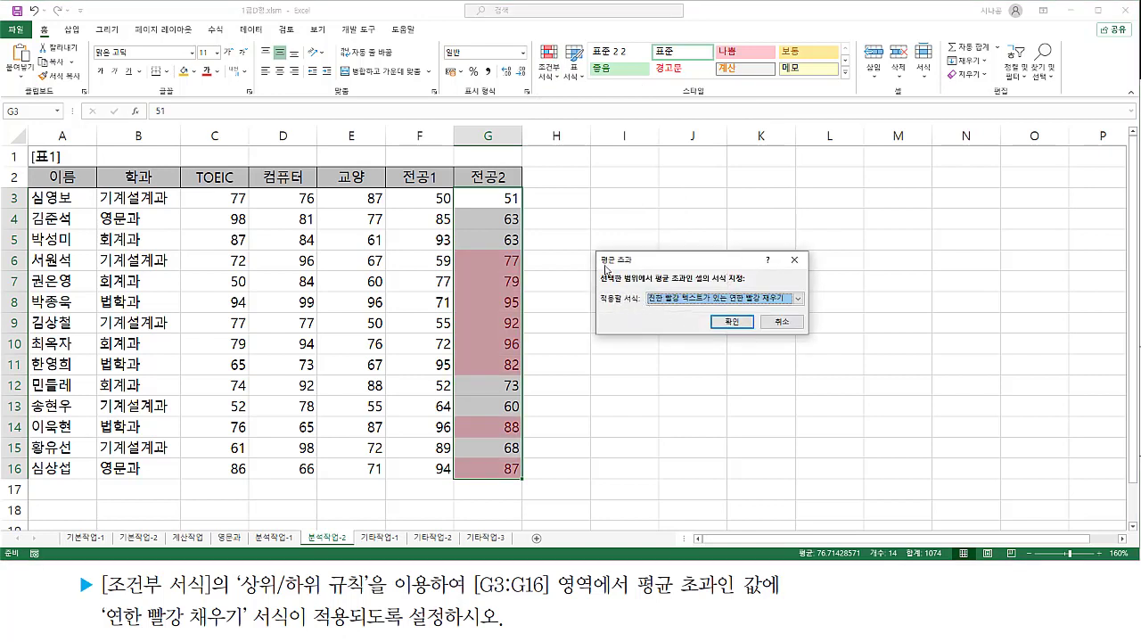
# Choose 연한 빨강 채우기 as the rule's format and apply it to G3:G16.
pyautogui.moveTo(596, 250)
pyautogui.mouseDown()
pyautogui.moveTo(765, 334)
pyautogui.moveTo(811, 338)
pyautogui.mouseUp()
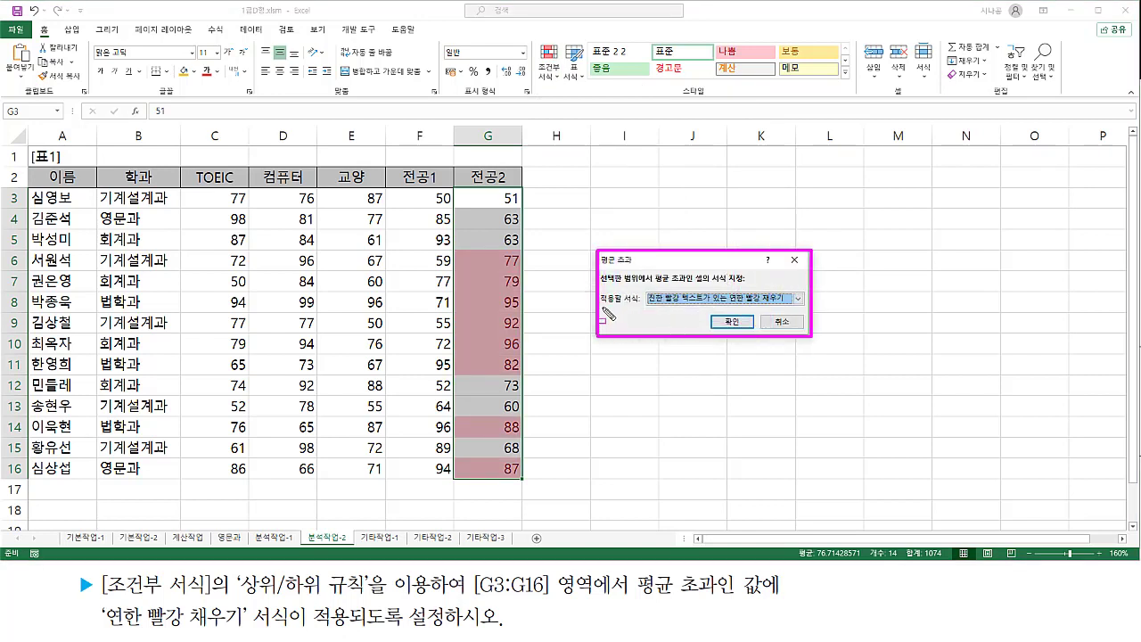
pyautogui.moveTo(599, 307); pyautogui.dragTo(636, 308)
pyautogui.moveTo(106, 628); pyautogui.dragTo(239, 627)
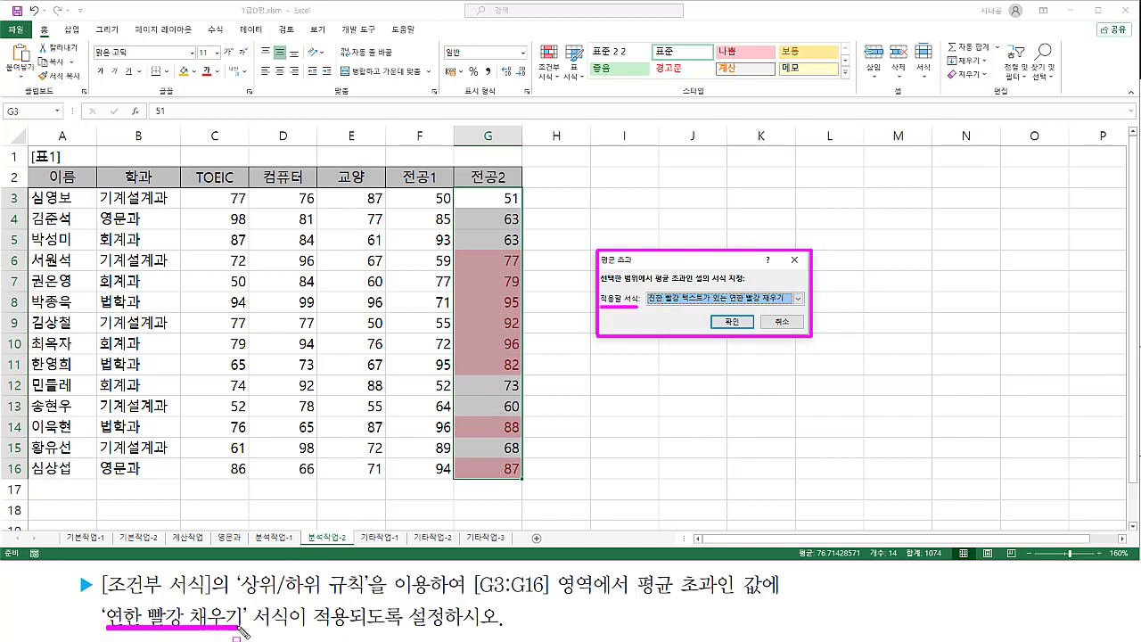
pyautogui.click(695, 300)
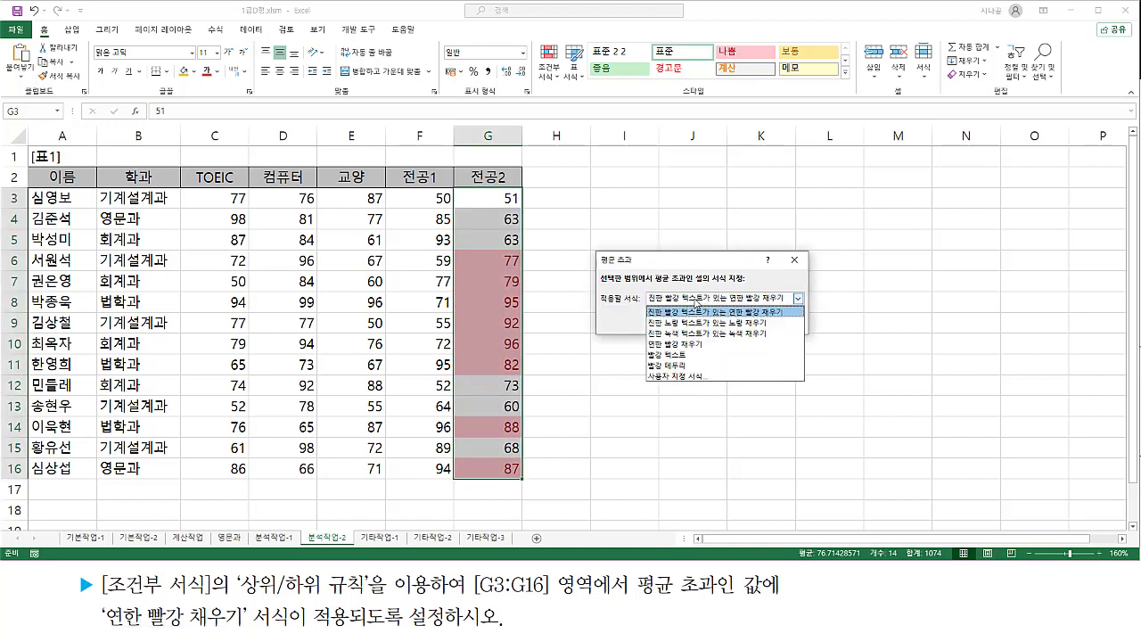
pyautogui.click(703, 344)
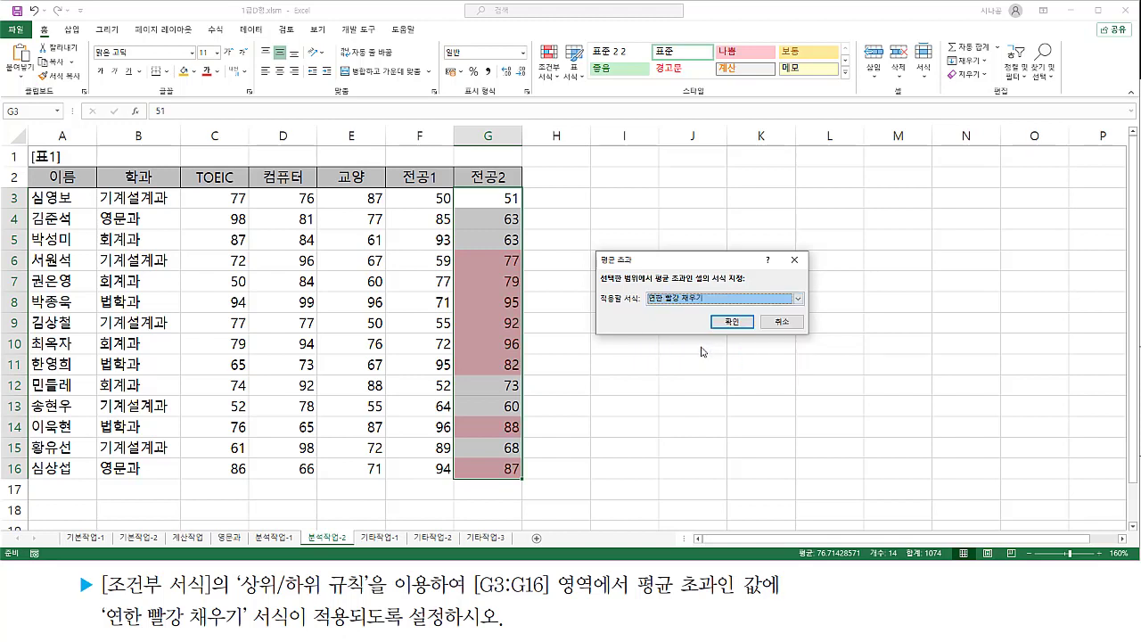
pyautogui.moveTo(716, 314); pyautogui.dragTo(752, 334)
pyautogui.click(739, 327)
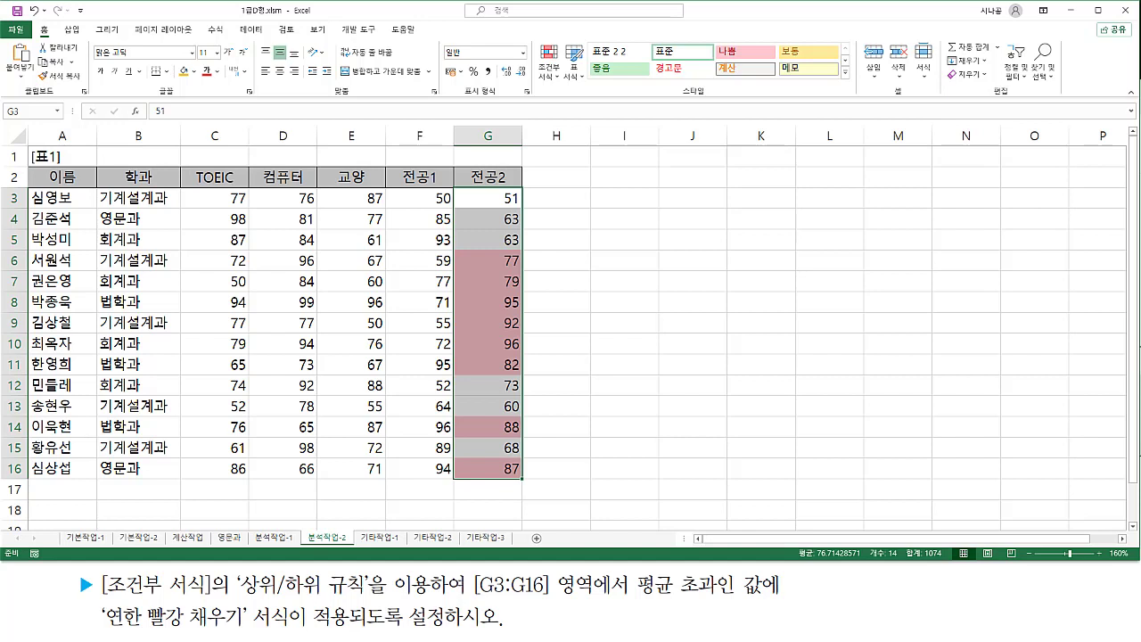
pyautogui.click(613, 239)
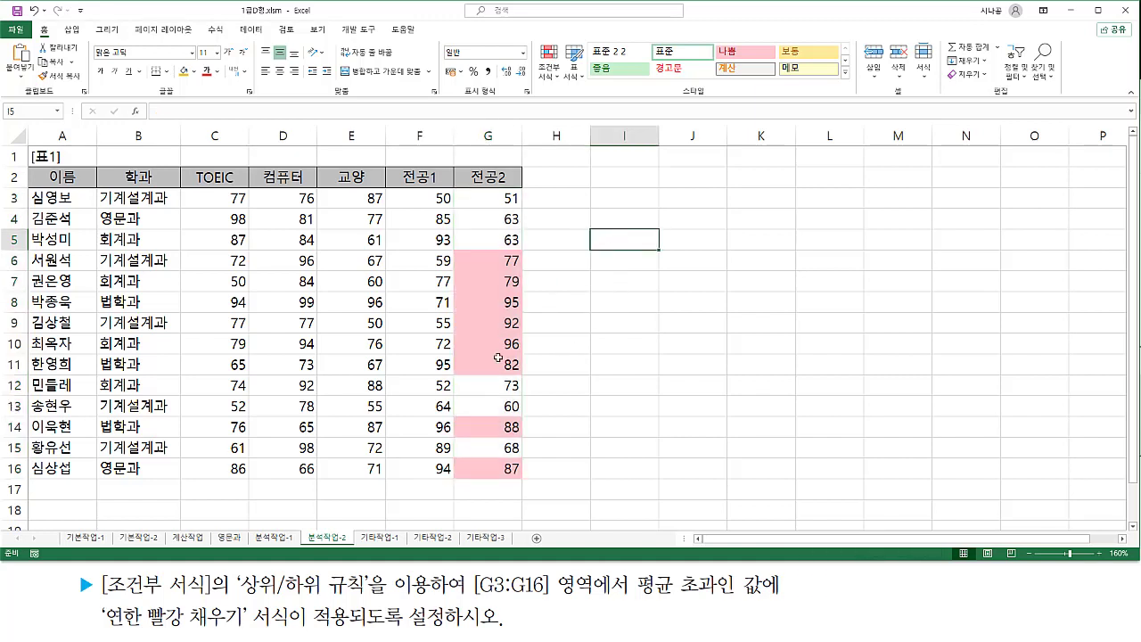